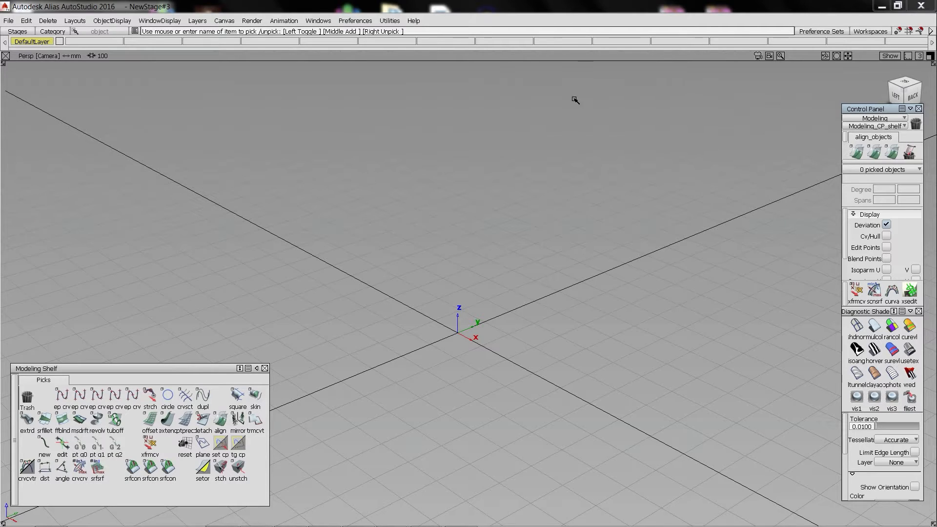
In the Back view, draw a vertical degree 1 edit-point line upward from the origin along the Z axis.
{"action": "key", "text": "F7"}
{"action": "key", "text": "e"}
{"action": "left_click", "coordinate": [308, 463], "text": "alt"}
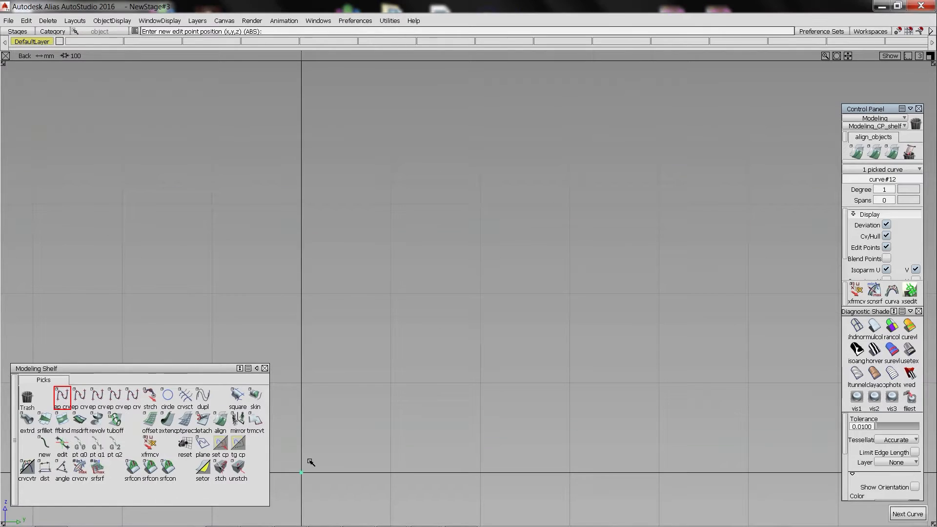
{"action": "right_click_drag", "start_coordinate": [381, 302], "coordinate": [352, 282], "text": "alt+shift"}
{"action": "right_click", "coordinate": [352, 150]}
{"action": "left_click_drag", "start_coordinate": [331, 335], "coordinate": [350, 222], "text": "ctrl+shift"}
{"action": "left_click_drag", "start_coordinate": [339, 263], "coordinate": [384, 297]}
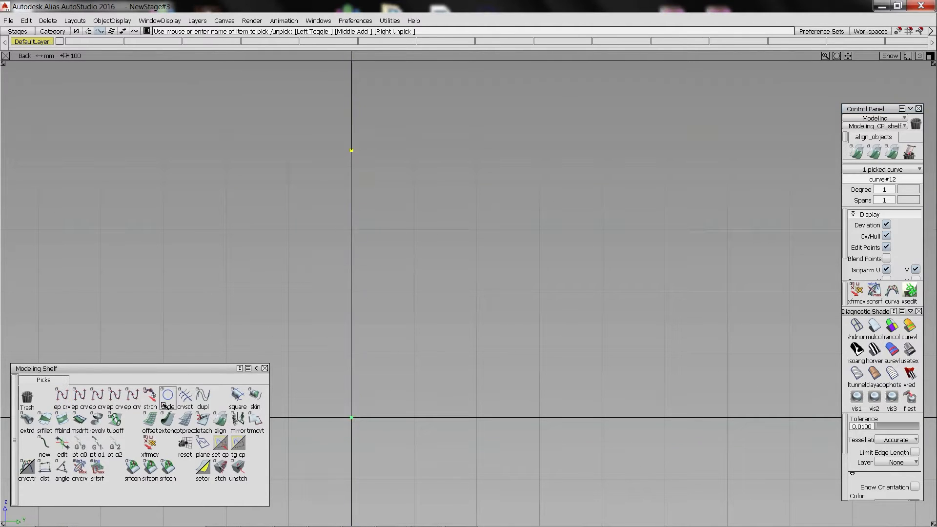
Offset the vertical line by 305 mm toward positive Y.
{"action": "double_click", "coordinate": [151, 420]}
{"action": "left_click", "coordinate": [205, 147]}
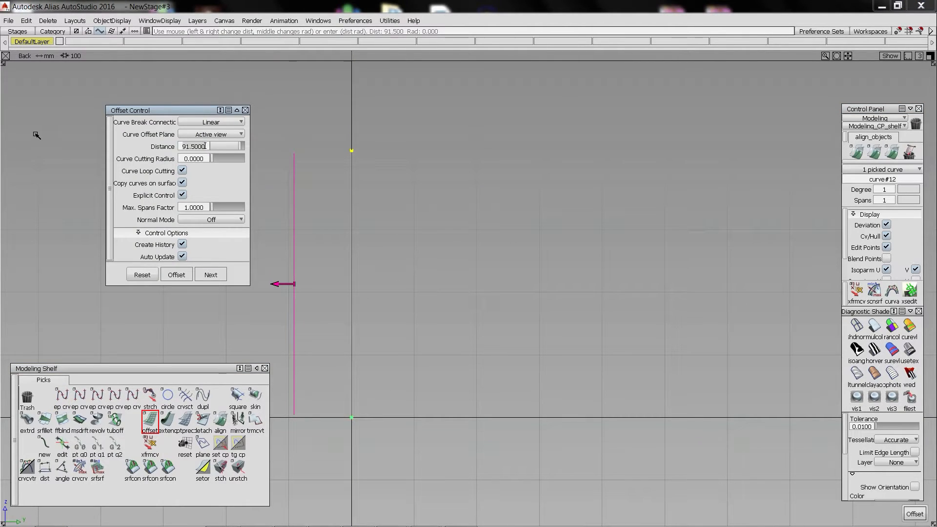
{"action": "type", "text": "305"}
{"action": "key", "text": "Return"}
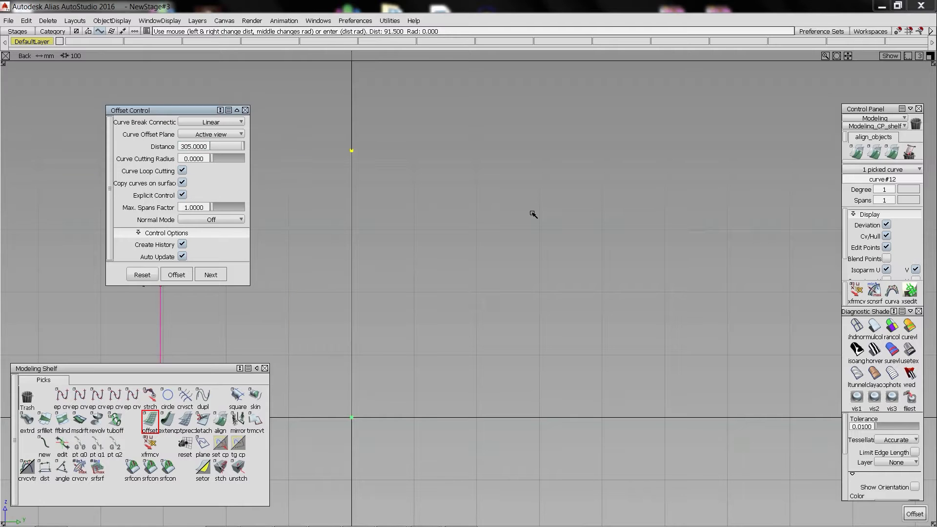
{"action": "middle_click_drag", "start_coordinate": [422, 209], "coordinate": [488, 208], "text": "alt+shift"}
{"action": "middle_click_drag", "start_coordinate": [435, 339], "coordinate": [493, 337], "text": "alt+shift"}
{"action": "left_click", "coordinate": [279, 283]}
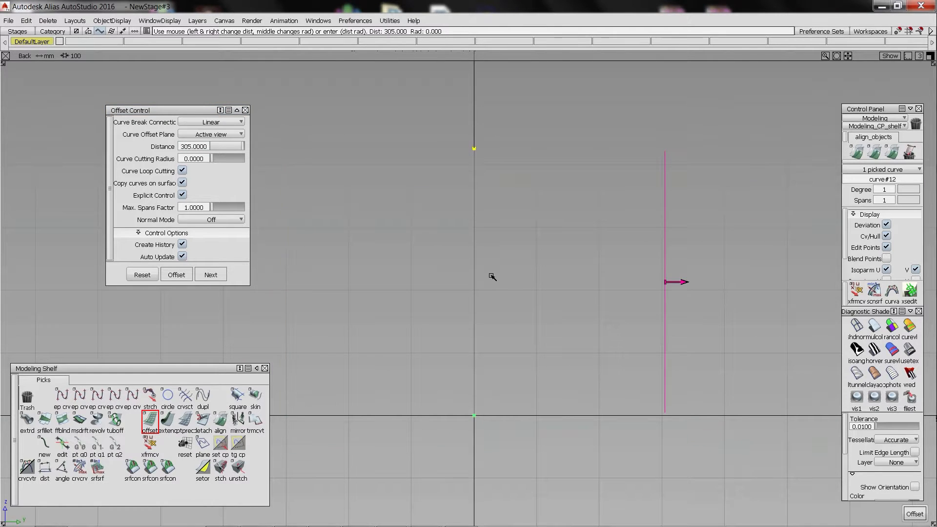
{"action": "key", "text": "space"}
Draw a horizontal line from the origin to the lower end of the offset vertical line.
{"action": "middle_click_drag", "start_coordinate": [659, 266], "coordinate": [612, 263], "text": "alt+shift"}
{"action": "left_click_drag", "start_coordinate": [513, 385], "coordinate": [464, 385], "text": "ctrl+shift"}
{"action": "middle_click_drag", "start_coordinate": [464, 386], "coordinate": [443, 419], "text": "ctrl+shift"}
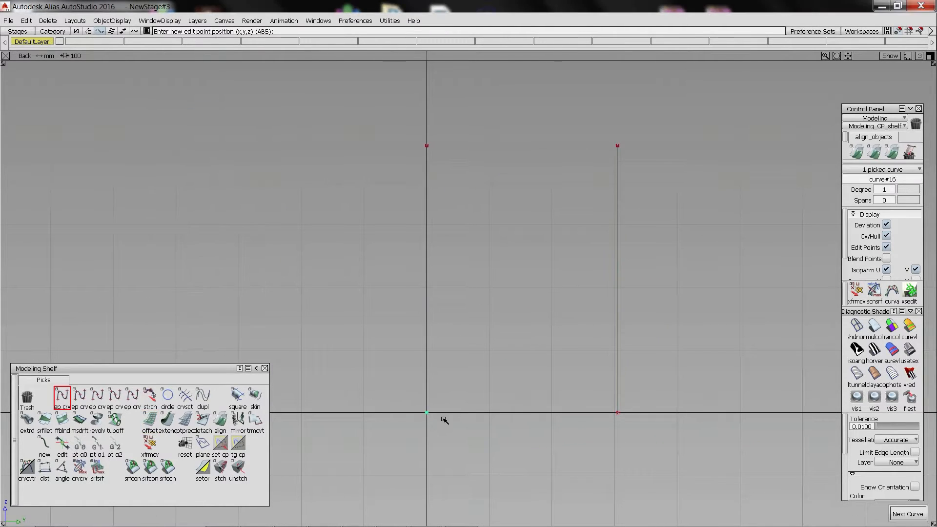
{"action": "left_click", "coordinate": [617, 412], "text": "ctrl"}
{"action": "left_click_drag", "start_coordinate": [503, 435], "coordinate": [454, 435], "text": "ctrl+shift"}
{"action": "left_click_drag", "start_coordinate": [525, 420], "coordinate": [529, 381], "text": "ctrl+shift"}
{"action": "left_click", "coordinate": [530, 412]}
{"action": "middle_click_drag", "start_coordinate": [524, 405], "coordinate": [499, 401], "text": "alt+shift"}
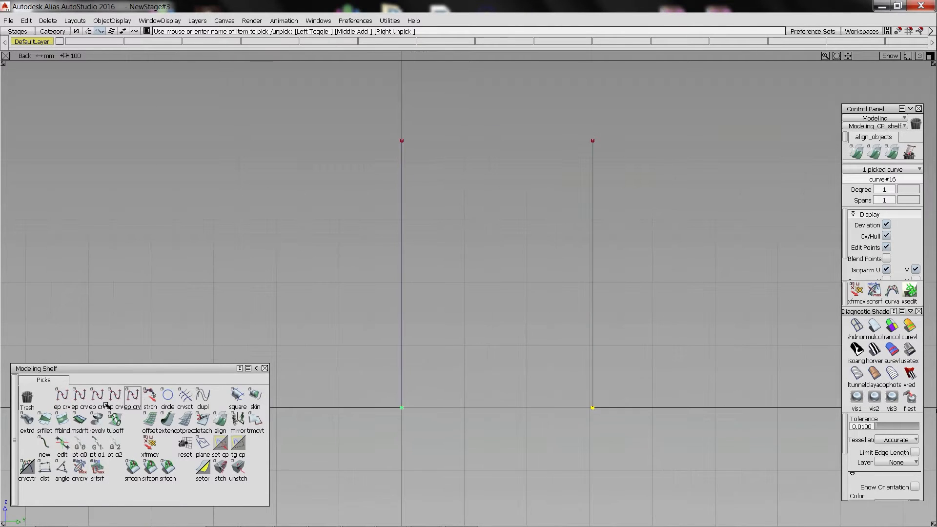
Offset the horizontal base line upward by 254 mm.
{"action": "left_click", "coordinate": [150, 419]}
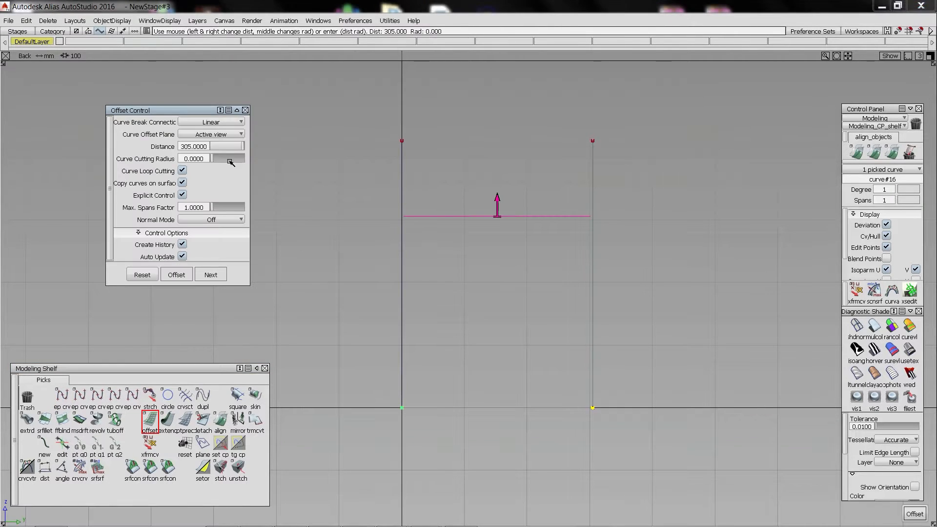
{"action": "double_click", "coordinate": [196, 147]}
{"action": "type", "text": "254"}
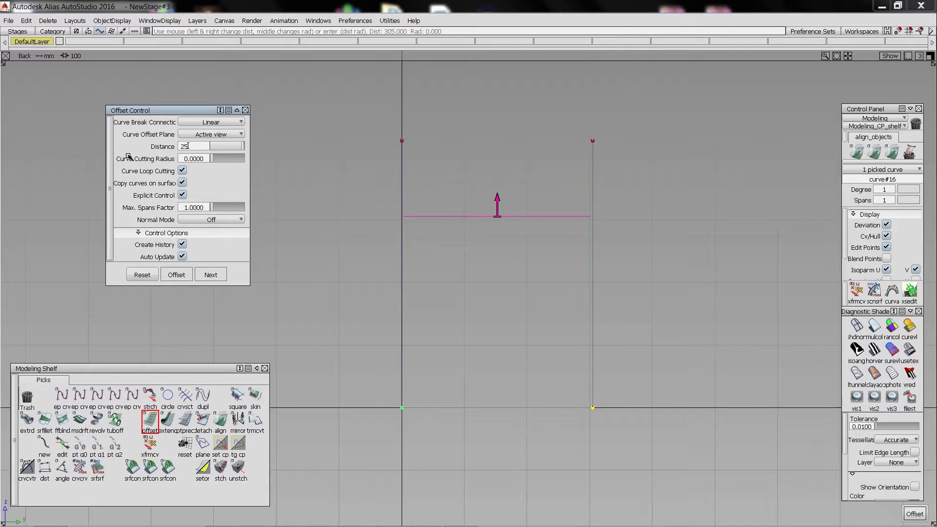
{"action": "key", "text": "Return"}
{"action": "left_click_drag", "start_coordinate": [376, 281], "coordinate": [370, 225], "text": "ctrl+shift"}
{"action": "left_click_drag", "start_coordinate": [473, 222], "coordinate": [478, 275]}
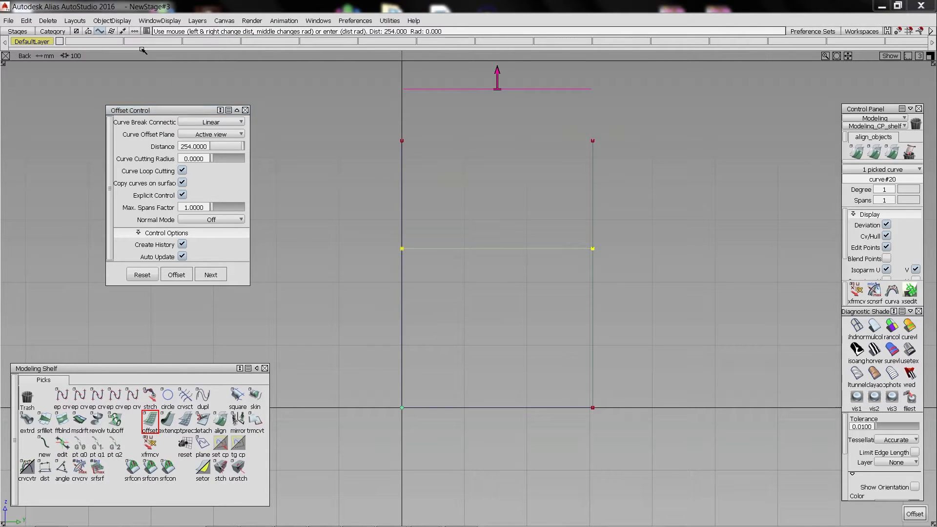
Offset the raised horizontal line upward by 91.5 mm and delete the construction history of the offset lines.
{"action": "left_click", "coordinate": [210, 146]}
{"action": "key", "text": "BackSpace"}
{"action": "key", "text": "BackSpace"}
{"action": "key", "text": "BackSpace"}
{"action": "key", "text": "BackSpace"}
{"action": "key", "text": "BackSpace"}
{"action": "key", "text": "BackSpace"}
{"action": "key", "text": "BackSpace"}
{"action": "key", "text": "BackSpace"}
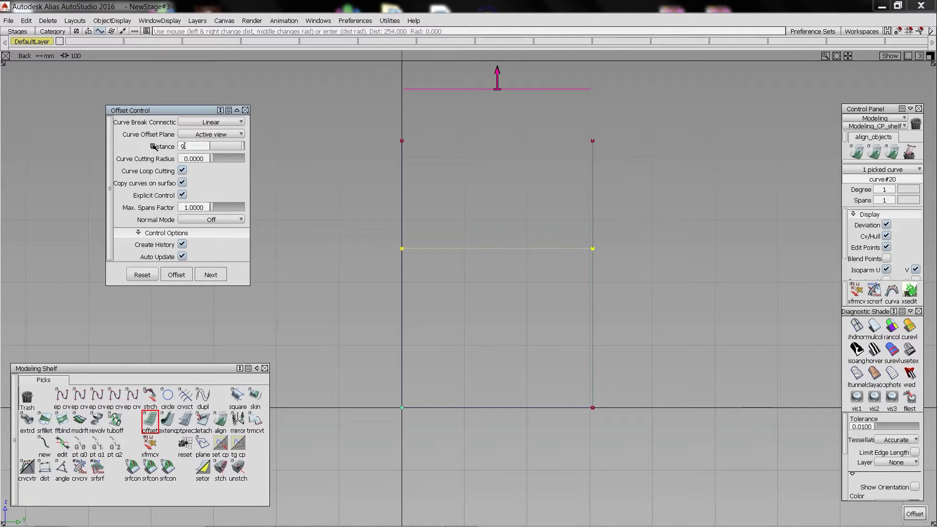
{"action": "type", "text": "91.5"}
{"action": "key", "text": "Return"}
{"action": "left_click_drag", "start_coordinate": [562, 201], "coordinate": [566, 124], "text": "ctrl+shift"}
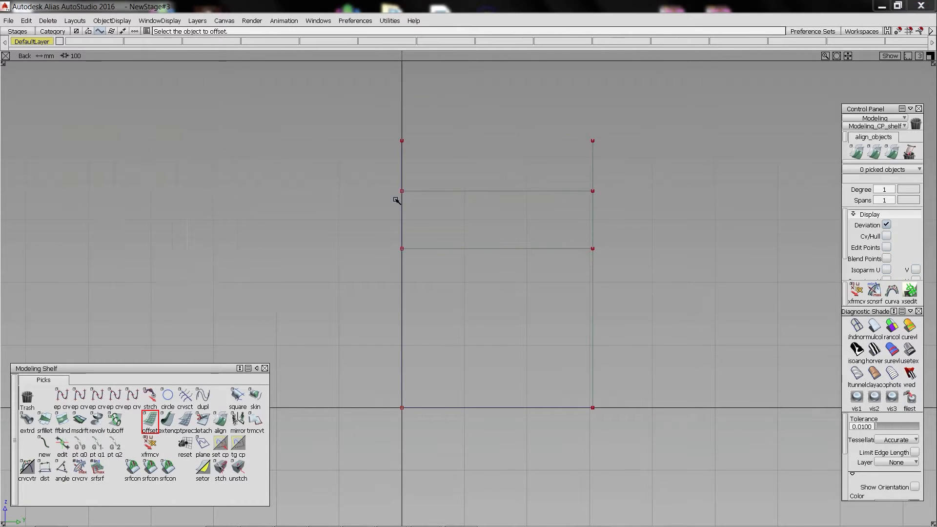
{"action": "left_click_drag", "start_coordinate": [383, 177], "coordinate": [646, 325], "text": "ctrl+shift"}
{"action": "key", "text": "Delete"}
Draw a degree 2 curve between the verticals just below the upper guide line and raise its middle CV into a slight crown.
{"action": "left_click", "coordinate": [427, 238]}
{"action": "mouse_move", "coordinate": [428, 237]}
{"action": "right_mouse_down", "text": "alt+shift"}
{"action": "mouse_move", "coordinate": [460, 184]}
{"action": "mouse_move", "coordinate": [383, 287]}
{"action": "mouse_move", "coordinate": [391, 306]}
{"action": "mouse_move", "coordinate": [436, 235]}
{"action": "right_mouse_up", "text": "alt+shift"}
{"action": "mouse_move", "coordinate": [436, 235]}
{"action": "middle_mouse_down", "text": "alt+shift"}
{"action": "mouse_move", "coordinate": [475, 178]}
{"action": "mouse_move", "coordinate": [406, 171]}
{"action": "middle_mouse_up", "text": "alt+shift"}
{"action": "left_click_drag", "start_coordinate": [397, 241], "coordinate": [396, 176], "text": "ctrl+shift"}
{"action": "left_click", "coordinate": [80, 398]}
{"action": "left_click", "coordinate": [108, 146]}
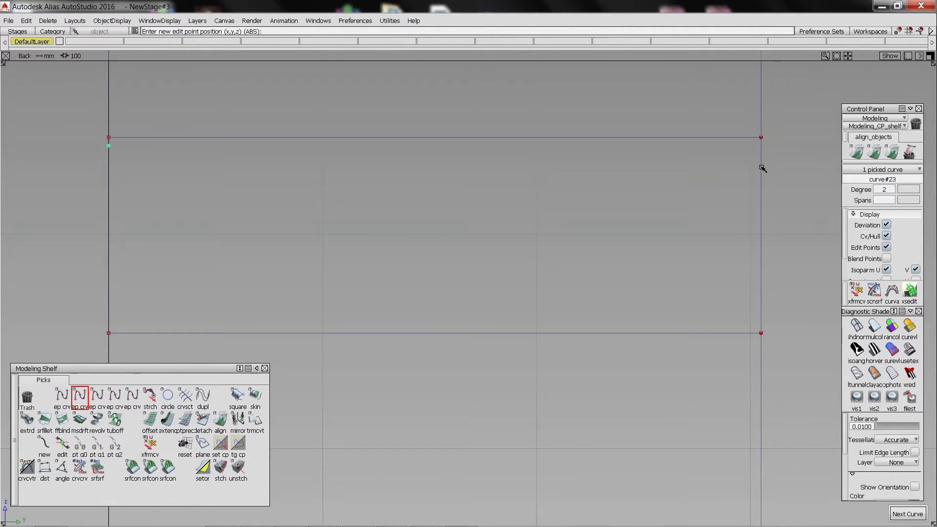
{"action": "left_click", "coordinate": [761, 167]}
{"action": "right_click_drag", "start_coordinate": [447, 166], "coordinate": [447, 162]}
{"action": "middle_click_drag", "start_coordinate": [430, 198], "coordinate": [437, 199], "text": "alt+shift"}
{"action": "right_click_drag", "start_coordinate": [438, 188], "coordinate": [446, 174]}
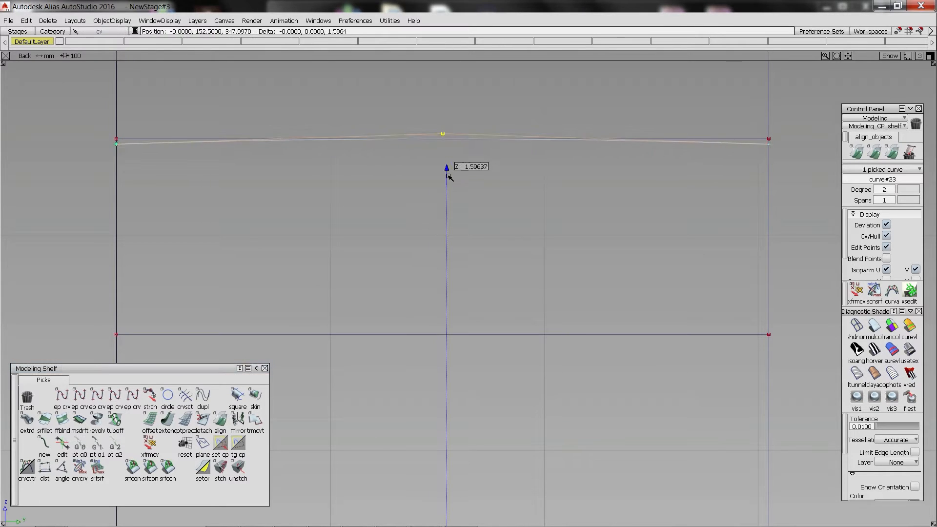
{"action": "left_click_drag", "start_coordinate": [408, 219], "coordinate": [405, 165], "text": "ctrl+shift"}
Draw a short vertical line across the crown curve and trim away the curve's part nearest the origin side with it.
{"action": "left_click", "coordinate": [62, 397]}
{"action": "left_click", "coordinate": [339, 176]}
{"action": "right_click_drag", "start_coordinate": [341, 176], "coordinate": [347, 89]}
{"action": "middle_click_drag", "start_coordinate": [352, 105], "coordinate": [358, 101]}
{"action": "left_click", "coordinate": [185, 398]}
{"action": "left_click", "coordinate": [438, 138]}
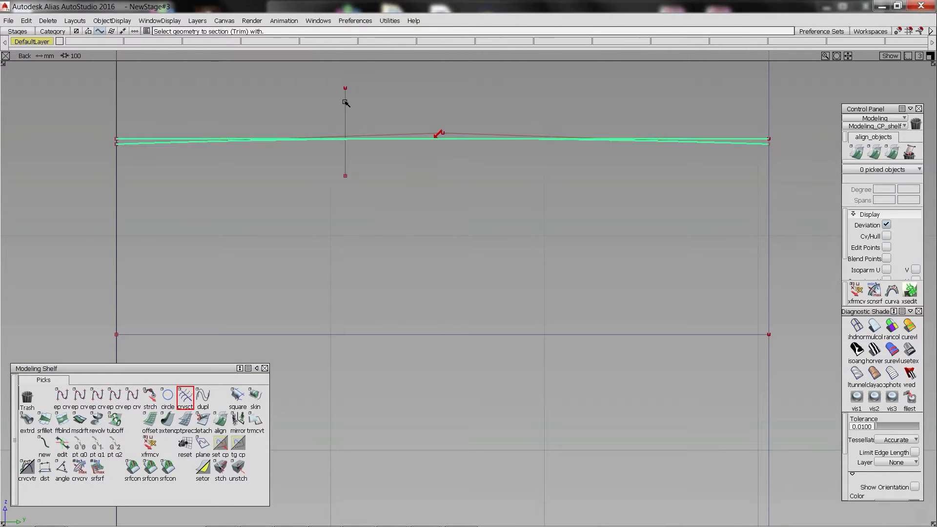
{"action": "left_click", "coordinate": [492, 139]}
{"action": "left_click", "coordinate": [346, 107]}
Draw a degree 3 curve from the crown's trimmed end to the Z-axis guide line and align it to the crown.
{"action": "left_click", "coordinate": [97, 398]}
{"action": "left_click", "coordinate": [345, 140]}
{"action": "left_click", "coordinate": [117, 237]}
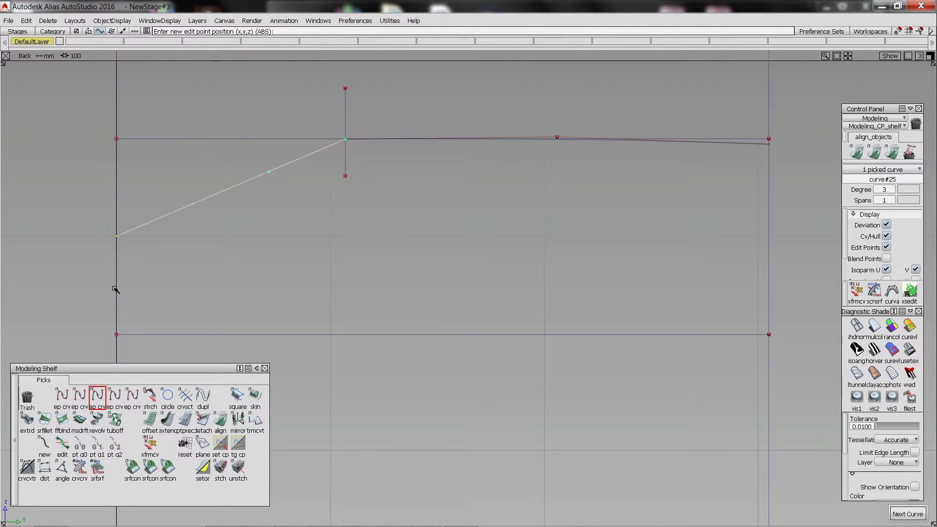
{"action": "left_click", "coordinate": [220, 421]}
{"action": "left_click", "coordinate": [338, 142]}
{"action": "left_click", "coordinate": [360, 139]}
{"action": "left_click", "coordinate": [245, 110]}
Move the shoulder curve's outer CVs up until its end sits just below the upper guide line.
{"action": "left_click_drag", "start_coordinate": [196, 171], "coordinate": [161, 190], "text": "ctrl+shift"}
{"action": "left_click_drag", "start_coordinate": [104, 225], "coordinate": [119, 239]}
{"action": "right_click_drag", "start_coordinate": [169, 258], "coordinate": [170, 176]}
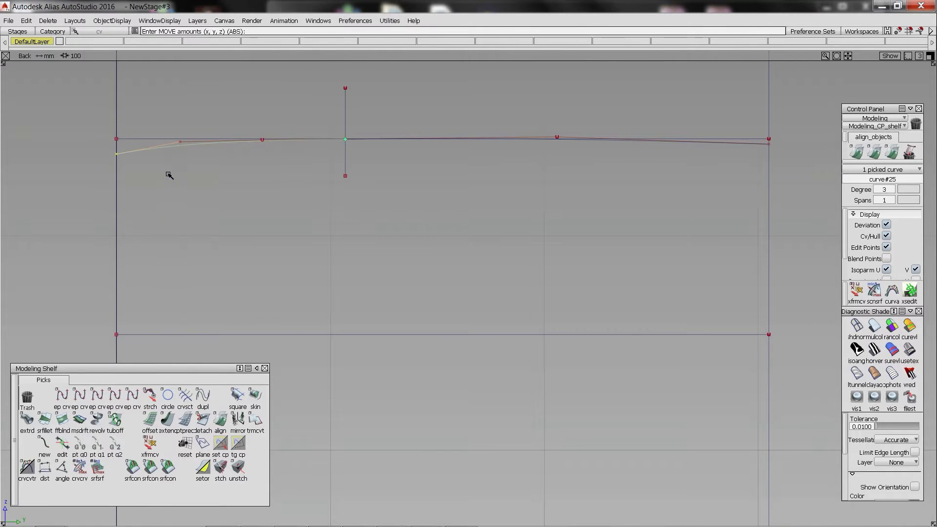
Draw a degree 2 sidewall curve up to the shoulder curve, raise its lower end and bow it outward with the middle CV.
{"action": "left_click", "coordinate": [79, 398]}
{"action": "left_click", "coordinate": [116, 335]}
{"action": "mouse_move", "coordinate": [146, 158]}
{"action": "left_mouse_down"}
{"action": "mouse_move", "coordinate": [155, 160]}
{"action": "mouse_move", "coordinate": [145, 149]}
{"action": "left_mouse_up"}
{"action": "left_click", "coordinate": [149, 398]}
{"action": "left_click_drag", "start_coordinate": [116, 335], "coordinate": [116, 285]}
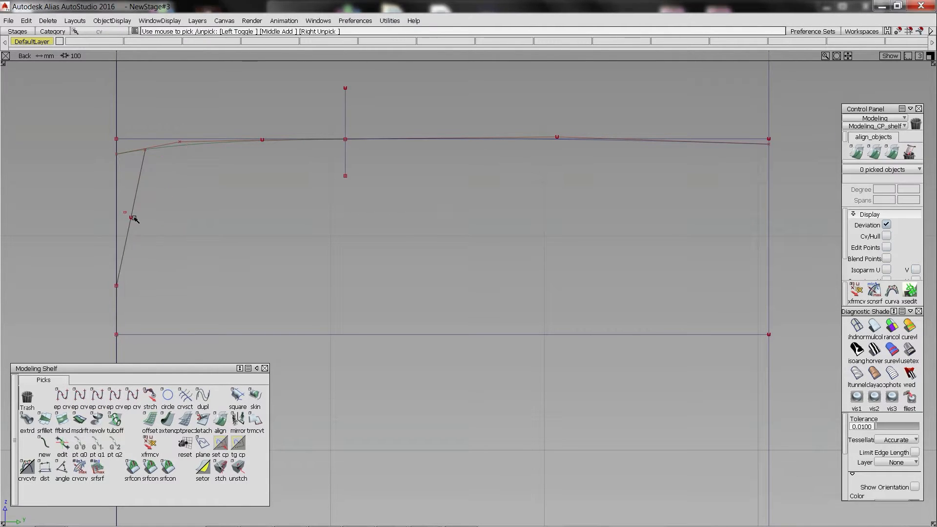
{"action": "left_click", "coordinate": [131, 217]}
{"action": "left_click_drag", "start_coordinate": [155, 236], "coordinate": [144, 232]}
Shorten the shoulder curve to the sidewall and round their corner with an adjusted blend curve, deleting its construction history.
{"action": "double_click", "coordinate": [168, 420]}
{"action": "left_click_drag", "start_coordinate": [117, 153], "coordinate": [144, 150]}
{"action": "left_click", "coordinate": [45, 445]}
{"action": "left_click", "coordinate": [191, 145]}
{"action": "left_click", "coordinate": [134, 182]}
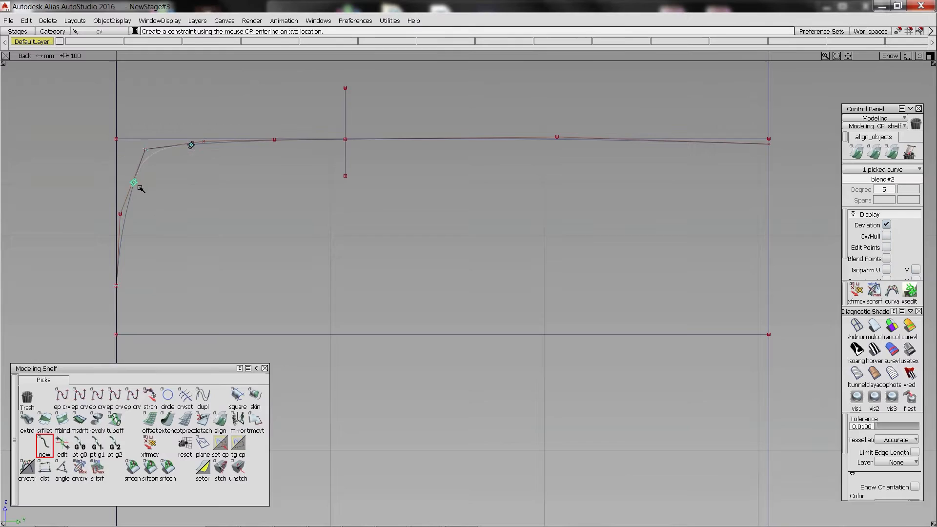
{"action": "left_click_drag", "start_coordinate": [147, 188], "coordinate": [148, 198]}
{"action": "left_click", "coordinate": [62, 445]}
{"action": "left_click", "coordinate": [191, 145]}
{"action": "left_click", "coordinate": [143, 149]}
{"action": "left_click", "coordinate": [151, 155]}
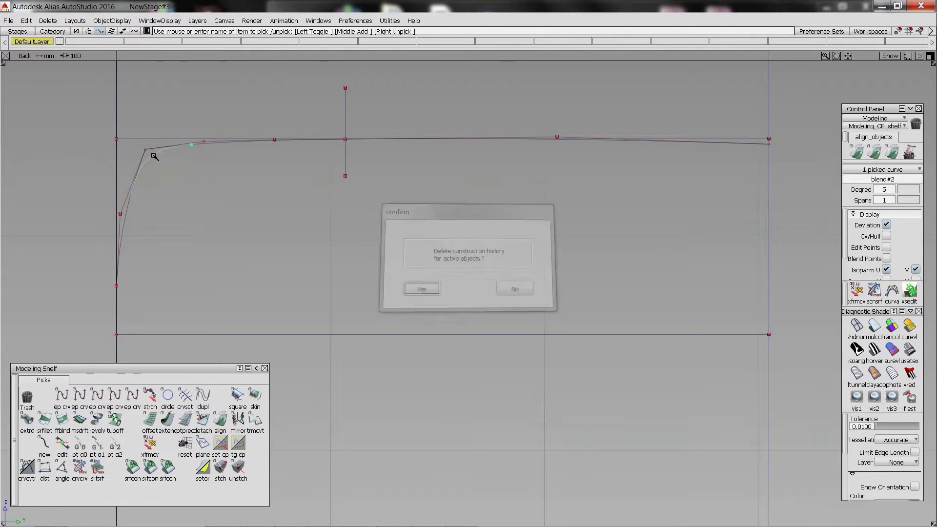
{"action": "key", "text": "Return"}
Shorten the shoulder and sidewall curves back to the ends of the corner blend.
{"action": "left_click", "coordinate": [167, 421]}
{"action": "left_click_drag", "start_coordinate": [147, 151], "coordinate": [192, 145]}
{"action": "left_click_drag", "start_coordinate": [143, 154], "coordinate": [130, 195]}
Draw a small degree 3 bead curve from the lower guide line up to the sidewall's lower end and shape its CVs.
{"action": "left_click", "coordinate": [97, 398]}
{"action": "left_click", "coordinate": [136, 336]}
{"action": "right_click", "coordinate": [135, 284]}
{"action": "mouse_move", "coordinate": [136, 286]}
{"action": "left_mouse_down", "text": "ctrl+shift"}
{"action": "mouse_move", "coordinate": [137, 174]}
{"action": "mouse_move", "coordinate": [117, 285]}
{"action": "mouse_move", "coordinate": [132, 300]}
{"action": "left_mouse_up", "text": "ctrl+shift"}
{"action": "left_click", "coordinate": [134, 284]}
{"action": "left_click", "coordinate": [134, 301]}
Create a blend curve between the lower sidewall and the bead curve.
{"action": "left_click", "coordinate": [45, 445]}
{"action": "left_click", "coordinate": [117, 271], "text": "ctrl+alt"}
{"action": "left_click", "coordinate": [123, 293], "text": "ctrl+alt"}
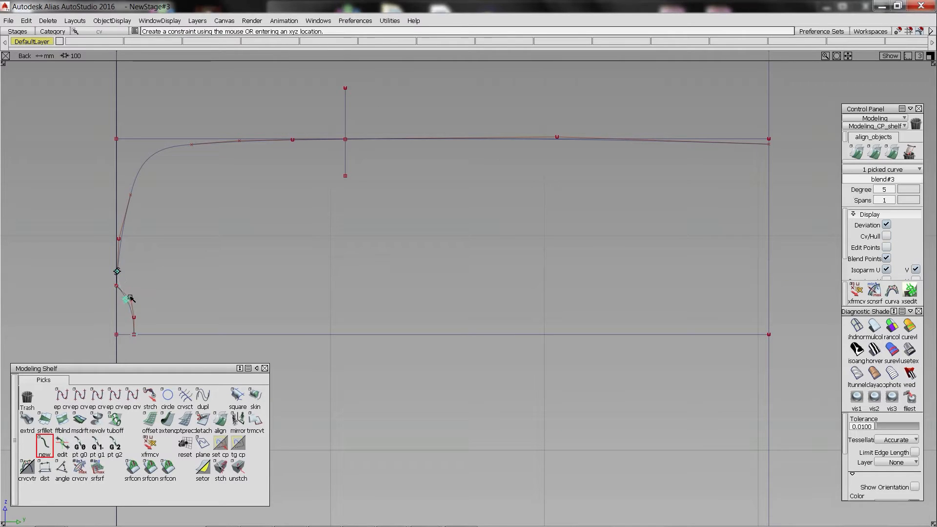
{"action": "left_click", "coordinate": [62, 445]}
{"action": "left_click", "coordinate": [123, 294]}
{"action": "left_click", "coordinate": [110, 272]}
Adjust the bead blend's end point and tangent on the sidewall, and shorten the neighbouring curves to meet the blend.
{"action": "middle_click_drag", "start_coordinate": [109, 272], "coordinate": [396, 289], "text": "alt+shift"}
{"action": "right_click_drag", "start_coordinate": [273, 292], "coordinate": [341, 293], "text": "alt+shift"}
{"action": "left_click_drag", "start_coordinate": [341, 288], "coordinate": [341, 311], "text": "ctrl+shift"}
{"action": "left_click", "coordinate": [62, 444]}
{"action": "left_click", "coordinate": [336, 288]}
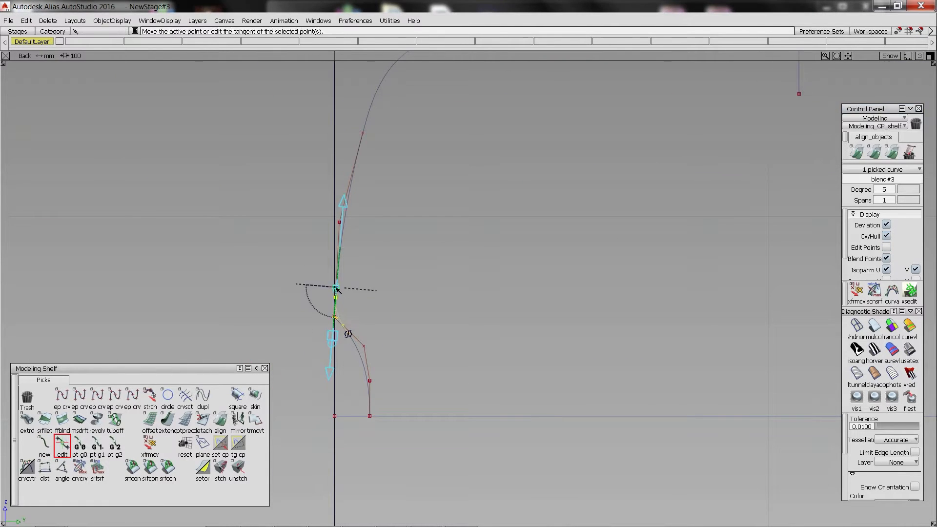
{"action": "right_click_drag", "start_coordinate": [400, 195], "coordinate": [368, 190], "text": "alt+shift"}
{"action": "right_click_drag", "start_coordinate": [337, 273], "coordinate": [358, 280], "text": "alt+shift"}
{"action": "left_click", "coordinate": [168, 420]}
{"action": "left_click_drag", "start_coordinate": [334, 342], "coordinate": [340, 337]}
{"action": "right_click_drag", "start_coordinate": [338, 336], "coordinate": [288, 323], "text": "alt+shift"}
Mirror the finished shoulder, sidewall and bead curves to the opposite side of the profile.
{"action": "left_click_drag", "start_coordinate": [213, 134], "coordinate": [571, 490]}
{"action": "middle_click_drag", "start_coordinate": [613, 308], "coordinate": [444, 316], "text": "alt+shift"}
{"action": "left_click", "coordinate": [335, 214]}
{"action": "left_click", "coordinate": [154, 206], "text": "ctrl"}
{"action": "middle_click_drag", "start_coordinate": [377, 215], "coordinate": [366, 213], "text": "alt+shift"}
{"action": "left_click", "coordinate": [237, 420]}
{"action": "left_click", "coordinate": [630, 210]}
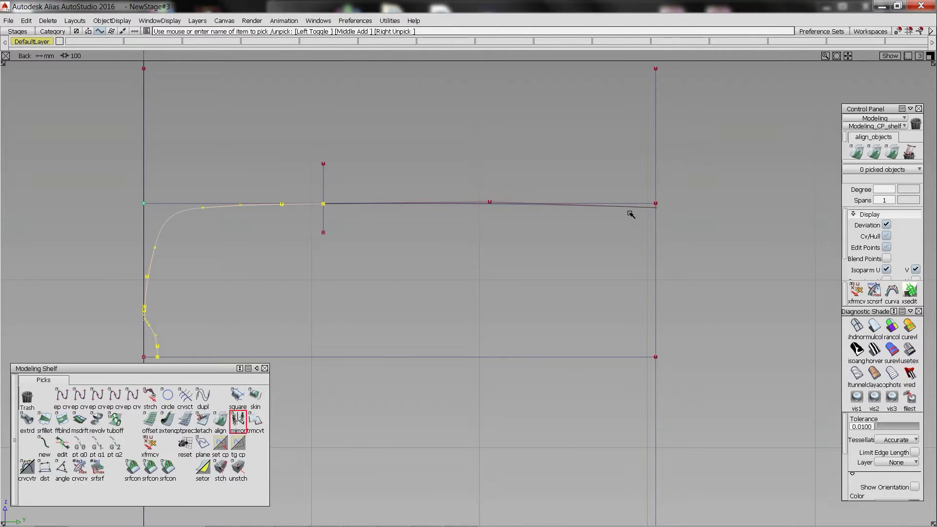
Shorten the crown curve to the mirrored shoulder and align its end with it.
{"action": "left_click", "coordinate": [167, 420]}
{"action": "mouse_move", "coordinate": [642, 207]}
{"action": "left_mouse_down"}
{"action": "mouse_move", "coordinate": [489, 232]}
{"action": "mouse_move", "coordinate": [454, 215]}
{"action": "left_mouse_up"}
{"action": "left_click", "coordinate": [221, 421]}
{"action": "left_click", "coordinate": [506, 209]}
{"action": "left_click", "coordinate": [464, 207]}
Delete the short trimming line and turn off the Cv/Hull and Edit Points display for the profile curves.
{"action": "left_click", "coordinate": [326, 212]}
{"action": "key", "text": "Delete"}
{"action": "left_click_drag", "start_coordinate": [112, 161], "coordinate": [693, 386]}
{"action": "left_click", "coordinate": [649, 200]}
{"action": "left_click", "coordinate": [652, 356]}
{"action": "left_click", "coordinate": [886, 235]}
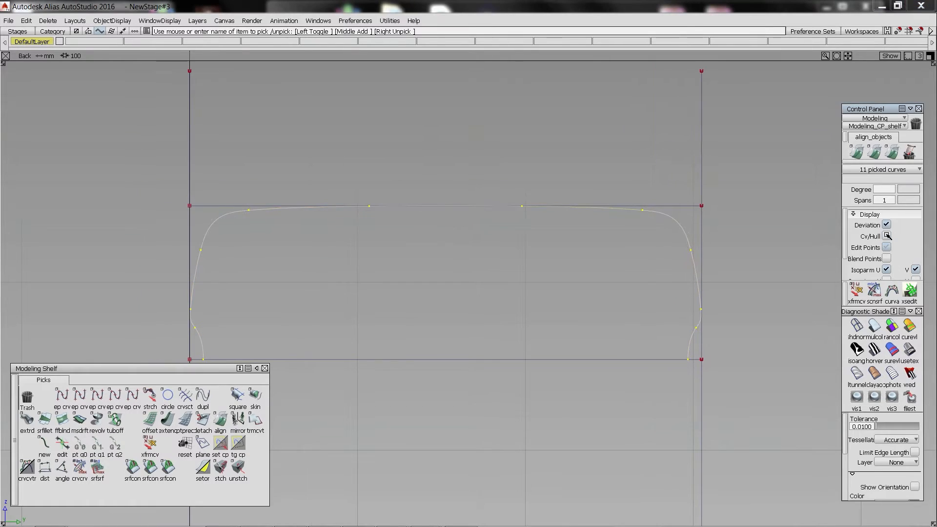
{"action": "left_click", "coordinate": [886, 247]}
Hide the guide lines so that only the tyre profile remains displayed.
{"action": "key", "text": "alt+h"}
{"action": "left_click", "coordinate": [510, 194]}
{"action": "right_click_drag", "start_coordinate": [510, 195], "coordinate": [425, 224], "text": "alt+shift"}
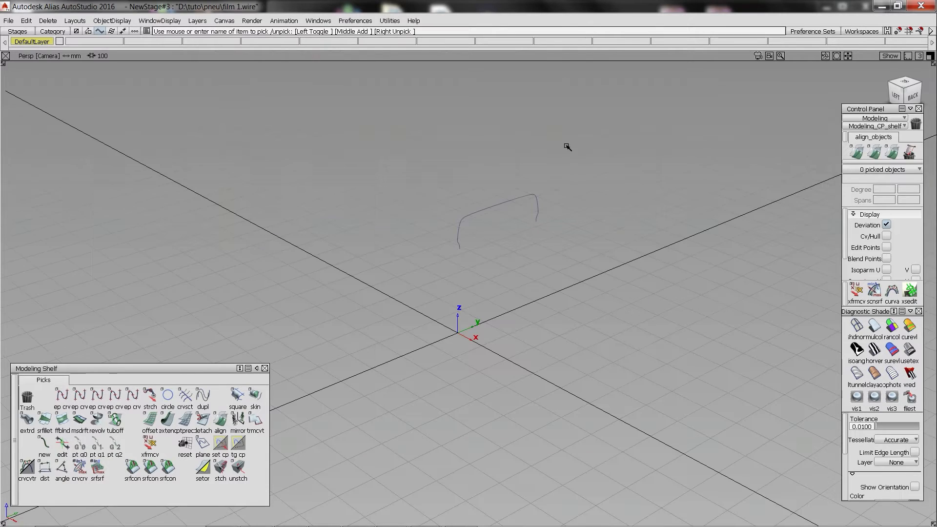
Revolve the profile curves 360° about the Y axis with 4 segments in the perspective view.
{"action": "left_click_drag", "start_coordinate": [408, 168], "coordinate": [561, 268]}
{"action": "left_click", "coordinate": [96, 423]}
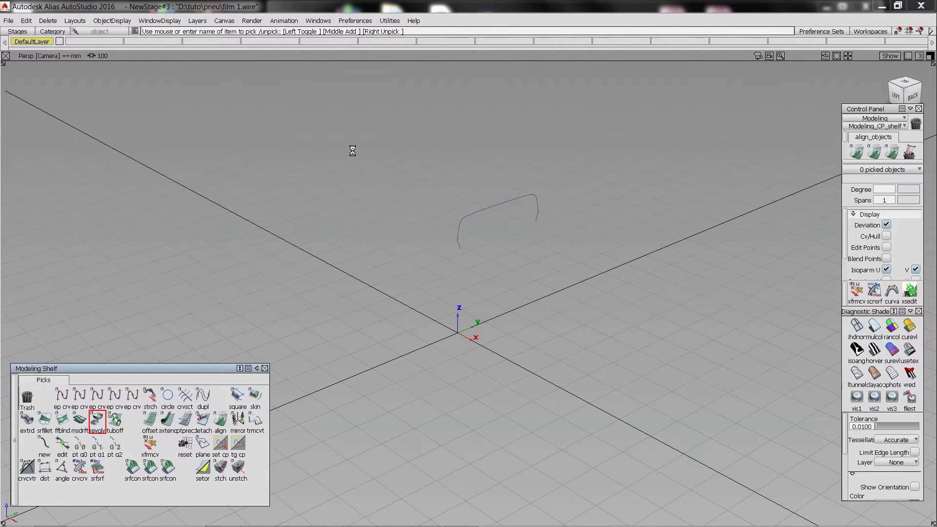
{"action": "left_click_drag", "start_coordinate": [203, 171], "coordinate": [145, 165]}
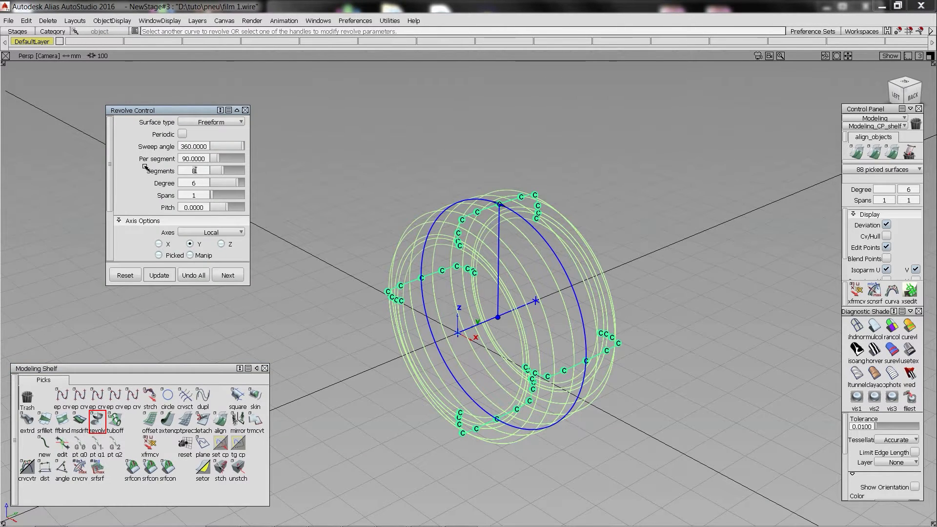
{"action": "type", "text": "4"}
{"action": "key", "text": "Return"}
Shade the revolved tyre with the multi-color diagnostic shader and switch off the wireframe display.
{"action": "left_click_drag", "start_coordinate": [751, 372], "coordinate": [751, 320], "text": "ctrl+shift"}
{"action": "left_click", "coordinate": [874, 326]}
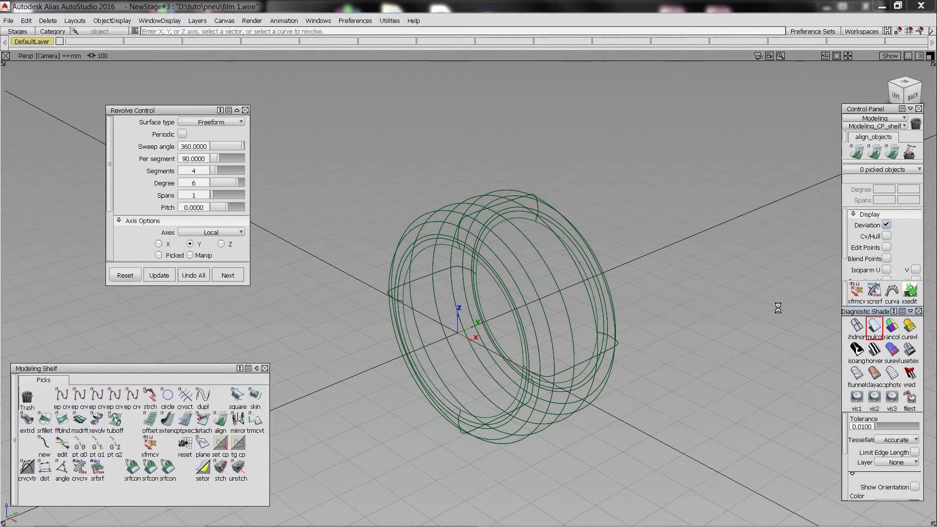
{"action": "right_click_drag", "start_coordinate": [475, 236], "coordinate": [283, 168], "text": "alt+shift"}
{"action": "left_click_drag", "start_coordinate": [371, 188], "coordinate": [315, 176], "text": "alt+shift"}
{"action": "key", "text": "ctrl+m"}
Examine the shaded tyre's tread, shoulder and sidewall surfaces from several angles.
{"action": "left_click_drag", "start_coordinate": [478, 234], "coordinate": [574, 250], "text": "alt+shift"}
{"action": "left_click_drag", "start_coordinate": [332, 215], "coordinate": [598, 238], "text": "alt+shift"}
{"action": "right_click_drag", "start_coordinate": [599, 239], "coordinate": [517, 249], "text": "alt+shift"}
{"action": "left_click_drag", "start_coordinate": [518, 249], "coordinate": [381, 244], "text": "alt+shift"}
{"action": "right_click_drag", "start_coordinate": [380, 244], "coordinate": [443, 222], "text": "alt+shift"}
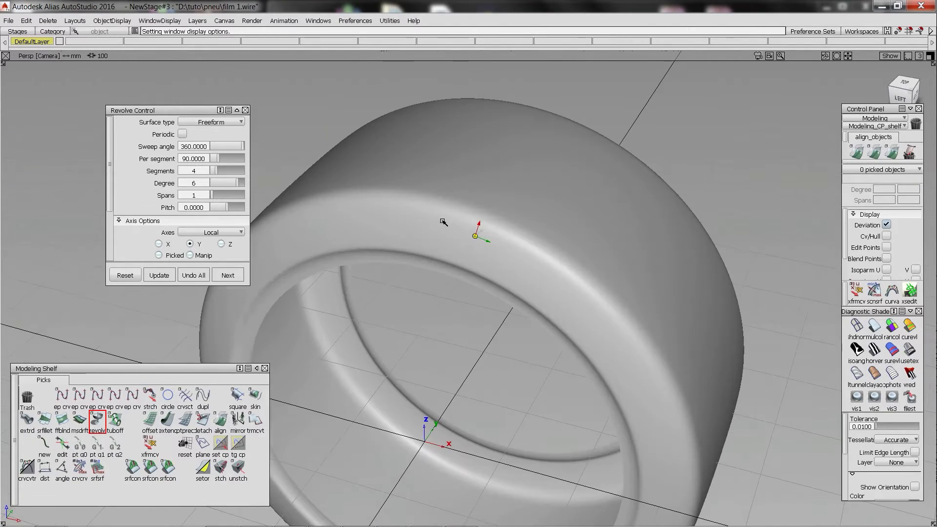
{"action": "middle_click_drag", "start_coordinate": [476, 238], "coordinate": [475, 209], "text": "alt+shift"}
{"action": "right_click_drag", "start_coordinate": [462, 200], "coordinate": [438, 230], "text": "alt+shift"}
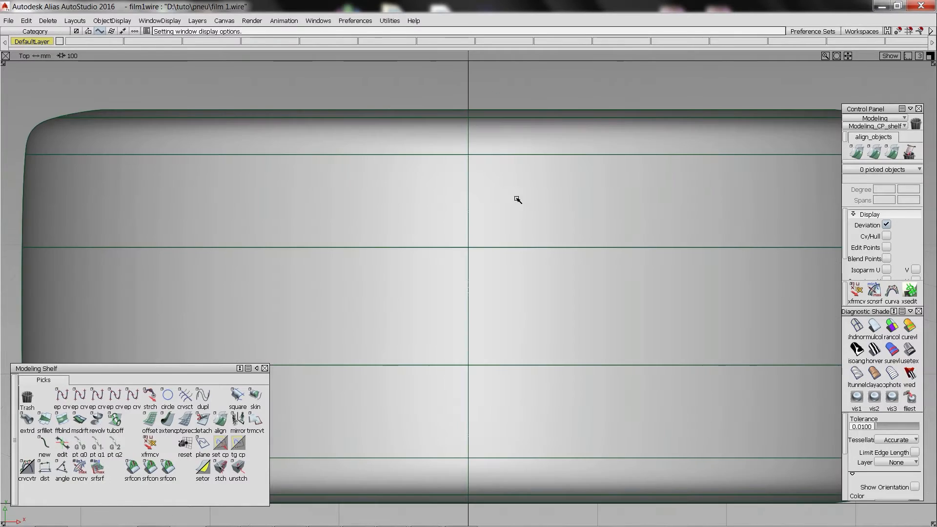
In the Top view, turn off the shading and rotate the pzero_0_png image plane 90° clockwise.
{"action": "right_click_drag", "start_coordinate": [517, 198], "coordinate": [450, 287], "text": "alt+shift"}
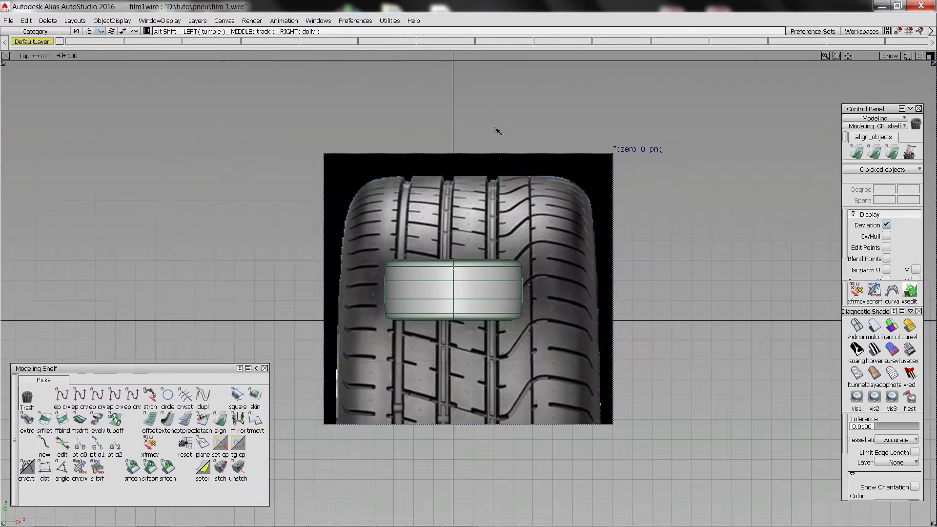
{"action": "left_click", "coordinate": [849, 326]}
{"action": "left_click", "coordinate": [613, 293]}
{"action": "left_click_drag", "start_coordinate": [634, 303], "coordinate": [498, 311]}
{"action": "right_click_drag", "start_coordinate": [656, 311], "coordinate": [292, 320]}
Scale the tread image down and move it so that its tyre matches the width of the modelled tyre.
{"action": "right_click_drag", "start_coordinate": [370, 282], "coordinate": [338, 195], "text": "ctrl+shift"}
{"action": "left_click_drag", "start_coordinate": [338, 196], "coordinate": [345, 255]}
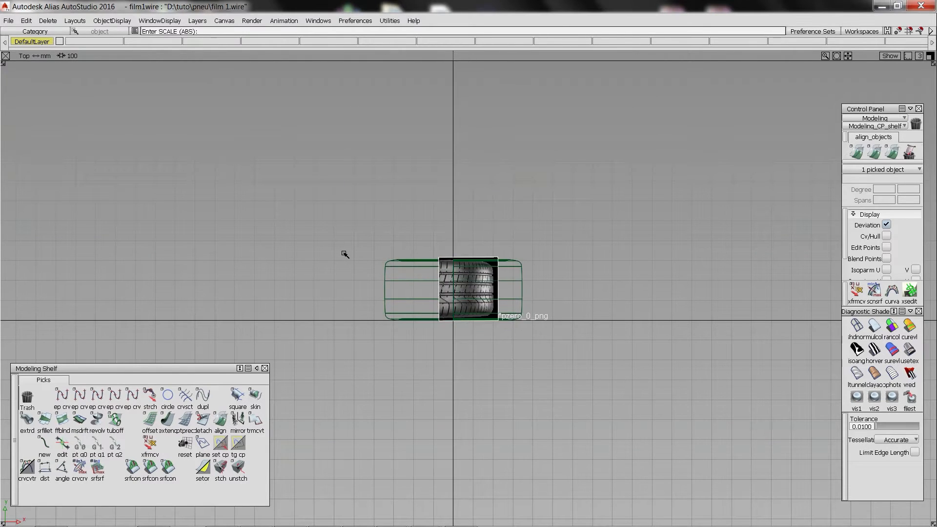
{"action": "right_click_drag", "start_coordinate": [345, 255], "coordinate": [776, 343], "text": "alt+shift"}
{"action": "left_click_drag", "start_coordinate": [709, 303], "coordinate": [716, 302]}
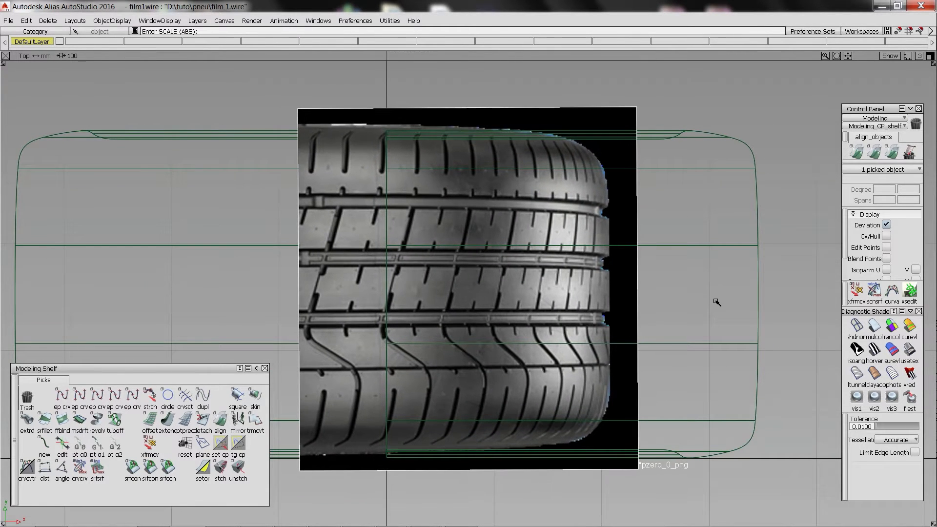
{"action": "right_click_drag", "start_coordinate": [780, 202], "coordinate": [780, 206]}
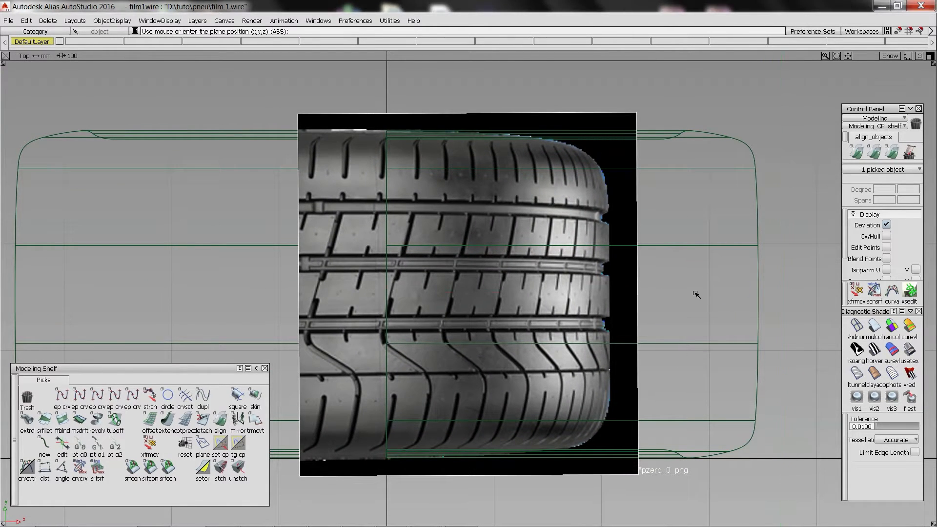
Draw two horizontal degree-1 lines along the upper and lower edges of the tread image's first wide circumferential groove.
{"action": "middle_click_drag", "start_coordinate": [697, 293], "coordinate": [753, 295]}
{"action": "right_click_drag", "start_coordinate": [439, 284], "coordinate": [464, 288], "text": "alt+shift"}
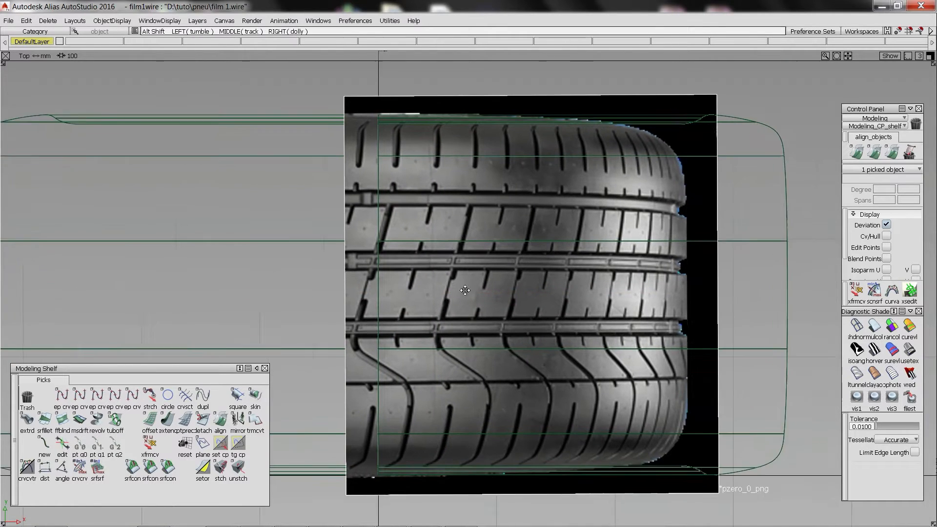
{"action": "middle_click_drag", "start_coordinate": [464, 288], "coordinate": [527, 288], "text": "alt+shift"}
{"action": "left_click", "coordinate": [62, 396]}
{"action": "right_click_drag", "start_coordinate": [483, 195], "coordinate": [576, 194], "text": "alt+shift"}
{"action": "middle_click_drag", "start_coordinate": [370, 178], "coordinate": [420, 202], "text": "alt+shift"}
{"action": "left_click", "coordinate": [336, 196]}
{"action": "left_click_drag", "start_coordinate": [335, 196], "coordinate": [340, 198]}
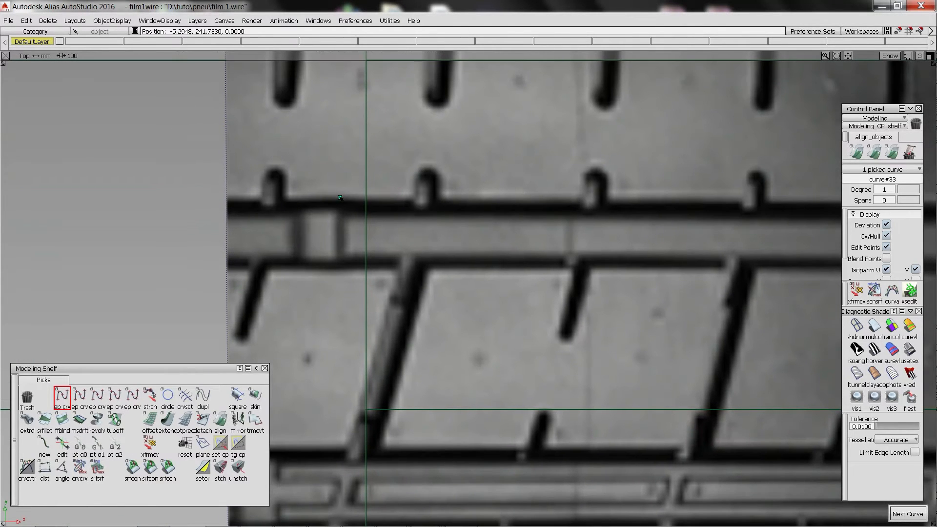
{"action": "middle_click_drag", "start_coordinate": [502, 197], "coordinate": [559, 197]}
{"action": "key", "text": "space"}
{"action": "left_click", "coordinate": [339, 273]}
{"action": "middle_click_drag", "start_coordinate": [517, 272], "coordinate": [541, 272]}
Draw two horizontal lines along the upper and lower edges of the middle wide circumferential groove.
{"action": "right_click_drag", "start_coordinate": [508, 390], "coordinate": [448, 396], "text": "alt+shift"}
{"action": "middle_click_drag", "start_coordinate": [449, 398], "coordinate": [459, 294], "text": "alt+shift"}
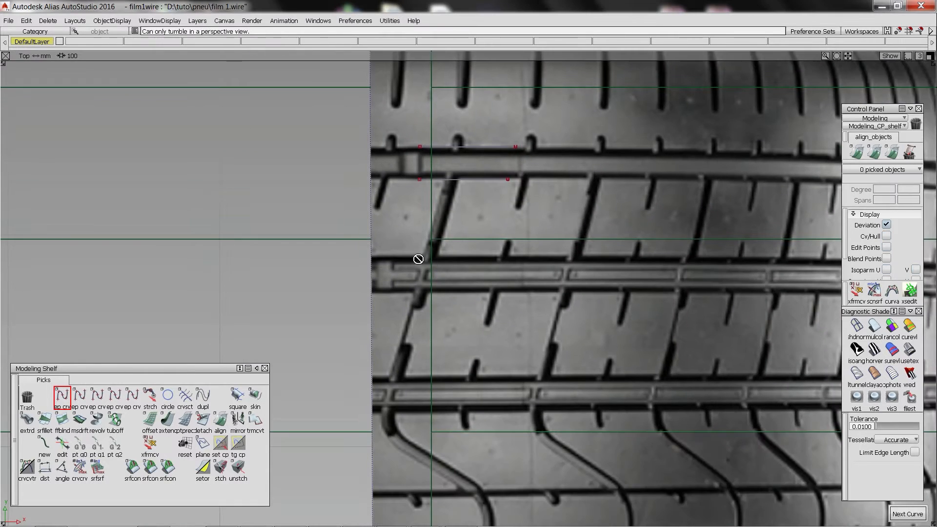
{"action": "right_click_drag", "start_coordinate": [418, 259], "coordinate": [471, 262], "text": "alt+shift"}
{"action": "left_click", "coordinate": [362, 215]}
{"action": "middle_click_drag", "start_coordinate": [512, 205], "coordinate": [553, 210]}
{"action": "left_click", "coordinate": [349, 298]}
{"action": "middle_click_drag", "start_coordinate": [576, 297], "coordinate": [617, 297]}
Draw two horizontal lines along the upper and lower edges of the third wide circumferential groove.
{"action": "middle_click_drag", "start_coordinate": [439, 415], "coordinate": [471, 289], "text": "alt+shift"}
{"action": "left_click", "coordinate": [379, 353]}
{"action": "middle_click_drag", "start_coordinate": [528, 353], "coordinate": [572, 352]}
{"action": "middle_click_drag", "start_coordinate": [488, 439], "coordinate": [499, 348], "text": "alt+shift"}
{"action": "left_click", "coordinate": [384, 347]}
{"action": "middle_click_drag", "start_coordinate": [518, 354], "coordinate": [561, 356]}
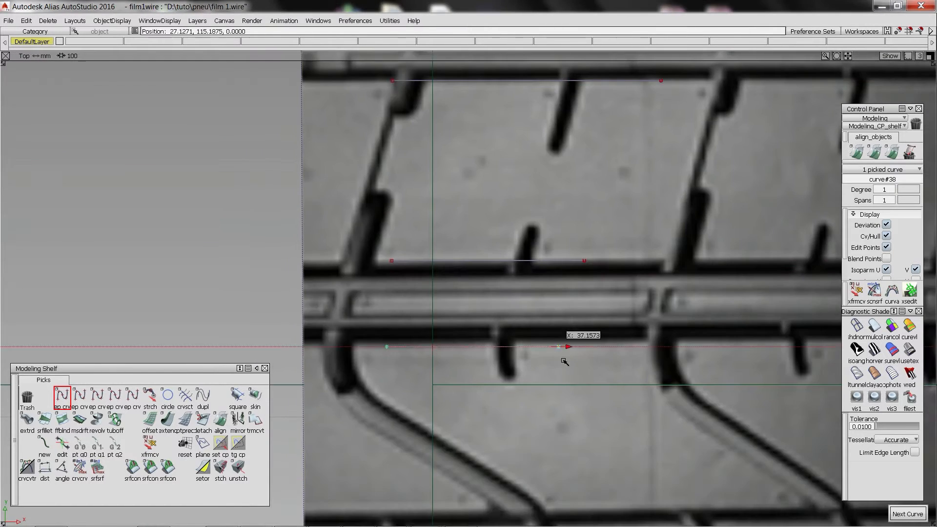
{"action": "middle_click_drag", "start_coordinate": [517, 454], "coordinate": [523, 196], "text": "alt+shift"}
Draw two closely spaced horizontal lines along the edges of the narrow circumferential groove below the wide ones.
{"action": "left_click", "coordinate": [415, 254]}
{"action": "middle_click_drag", "start_coordinate": [488, 255], "coordinate": [512, 255]}
{"action": "left_click", "coordinate": [419, 273]}
{"action": "right_click_drag", "start_coordinate": [583, 234], "coordinate": [538, 236], "text": "alt+shift"}
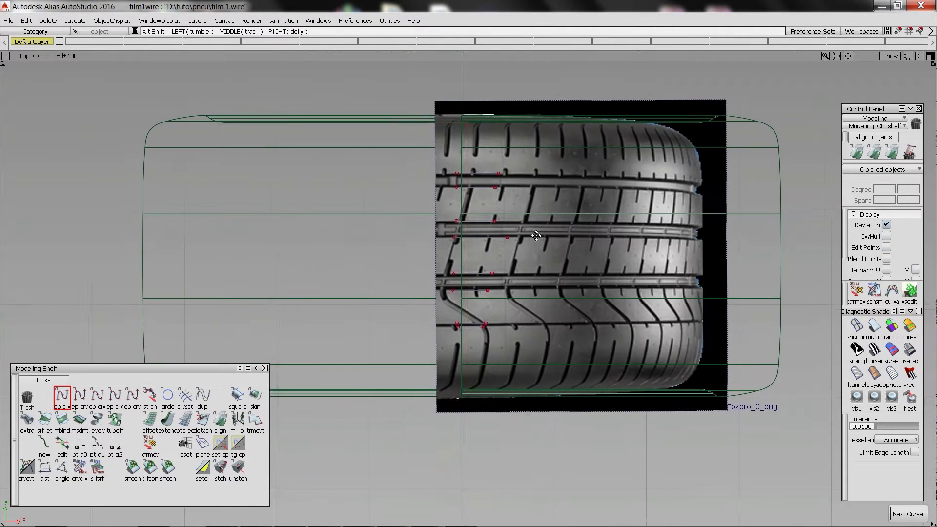
Stretch the ends of the eight groove lines vertically so that they cross the tyre's crown in the Back view.
{"action": "left_click_drag", "start_coordinate": [396, 127], "coordinate": [472, 402]}
{"action": "middle_click_drag", "start_coordinate": [472, 439], "coordinate": [462, 451]}
{"action": "left_click_drag", "start_coordinate": [476, 146], "coordinate": [527, 390]}
{"action": "middle_click_drag", "start_coordinate": [507, 430], "coordinate": [552, 433]}
{"action": "key", "text": "F6"}
{"action": "key", "text": "F7"}
{"action": "right_click_drag", "start_coordinate": [552, 428], "coordinate": [489, 4]}
{"action": "left_click_drag", "start_coordinate": [385, 153], "coordinate": [659, 180]}
{"action": "right_click_drag", "start_coordinate": [459, 189], "coordinate": [506, 190], "text": "alt+shift"}
Hide the tyre surfaces so that only the profile curves and the groove lines remain.
{"action": "left_click", "coordinate": [335, 239]}
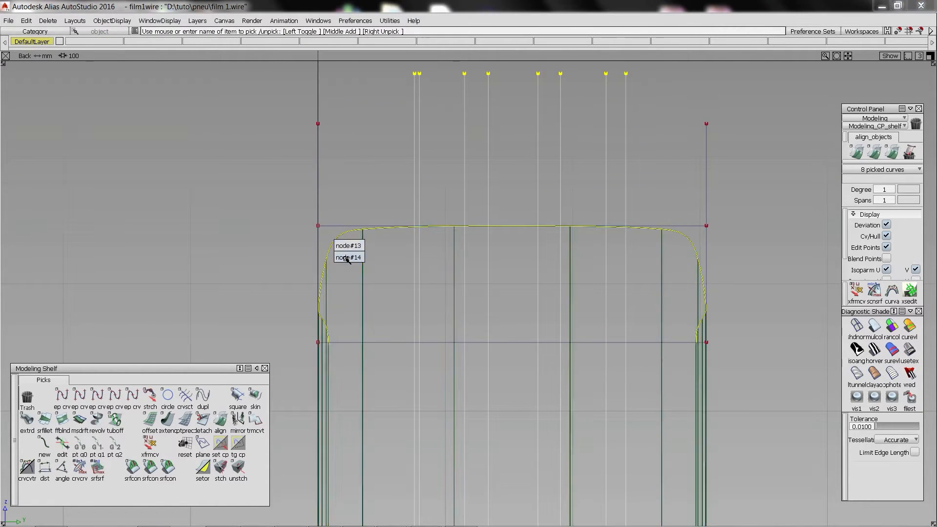
{"action": "left_click", "coordinate": [347, 259]}
{"action": "right_click_drag", "start_coordinate": [354, 253], "coordinate": [401, 207], "text": "ctrl+shift"}
{"action": "left_click_drag", "start_coordinate": [383, 205], "coordinate": [385, 256], "text": "ctrl+shift"}
Offset the three crown profile curves inward by 8.1 mm to set the groove depth.
{"action": "left_click", "coordinate": [393, 228]}
{"action": "left_click", "coordinate": [511, 227]}
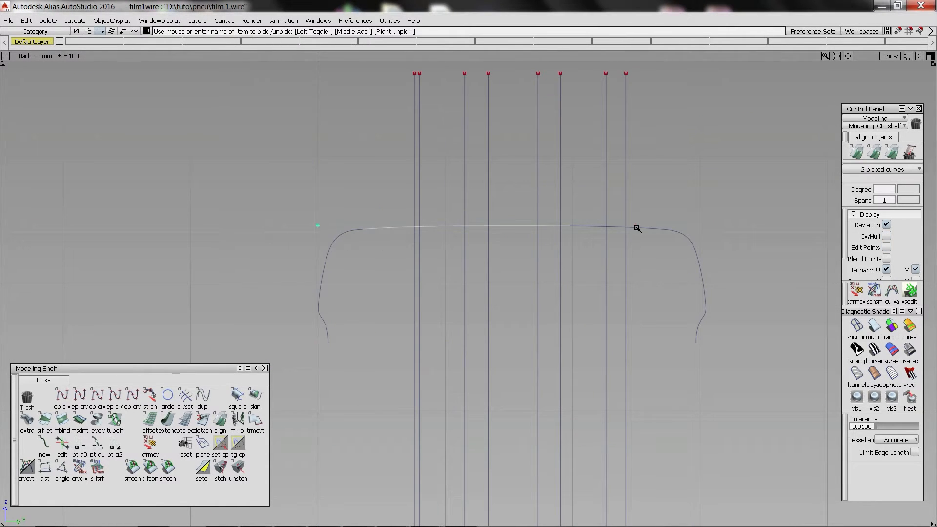
{"action": "left_click", "coordinate": [151, 420]}
{"action": "left_click", "coordinate": [510, 200]}
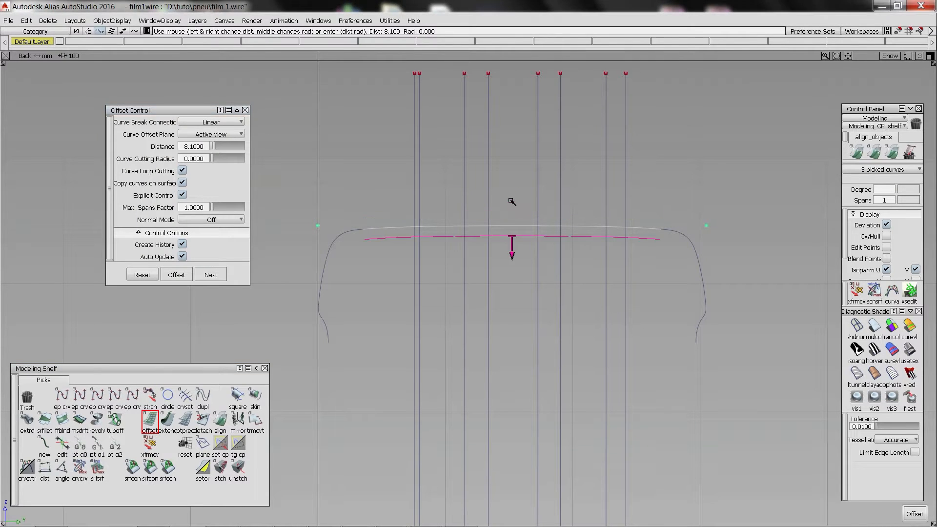
{"action": "left_click_drag", "start_coordinate": [510, 201], "coordinate": [440, 237], "text": "ctrl+shift"}
Align the side segment of the offset crown curve to the adjoining middle segment.
{"action": "left_click", "coordinate": [221, 420]}
{"action": "left_click", "coordinate": [419, 299]}
{"action": "left_click", "coordinate": [613, 237]}
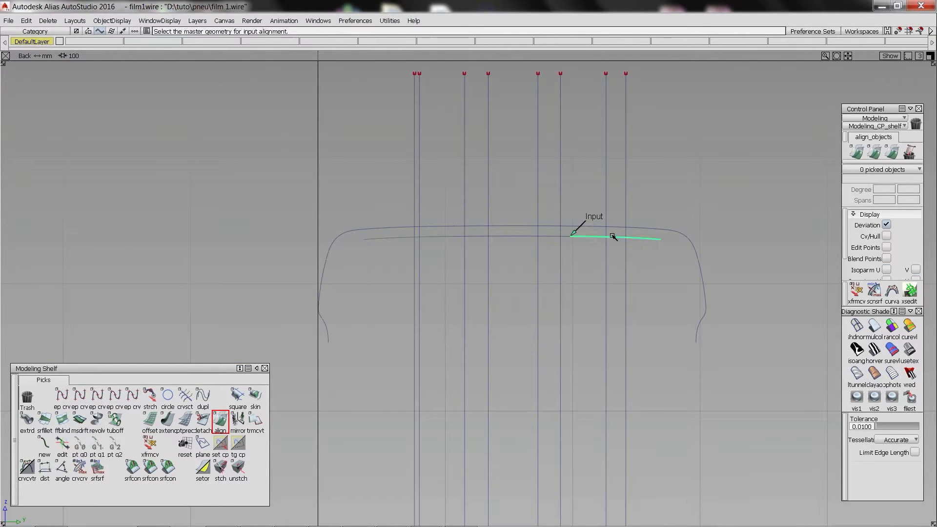
{"action": "left_click", "coordinate": [552, 236]}
{"action": "middle_click_drag", "start_coordinate": [462, 116], "coordinate": [456, 140], "text": "alt+shift"}
Trim the eight vertical groove lines at the outer crown curve with Curve Section.
{"action": "left_click", "coordinate": [186, 396]}
{"action": "left_click_drag", "start_coordinate": [382, 318], "coordinate": [650, 331]}
{"action": "left_click", "coordinate": [474, 251]}
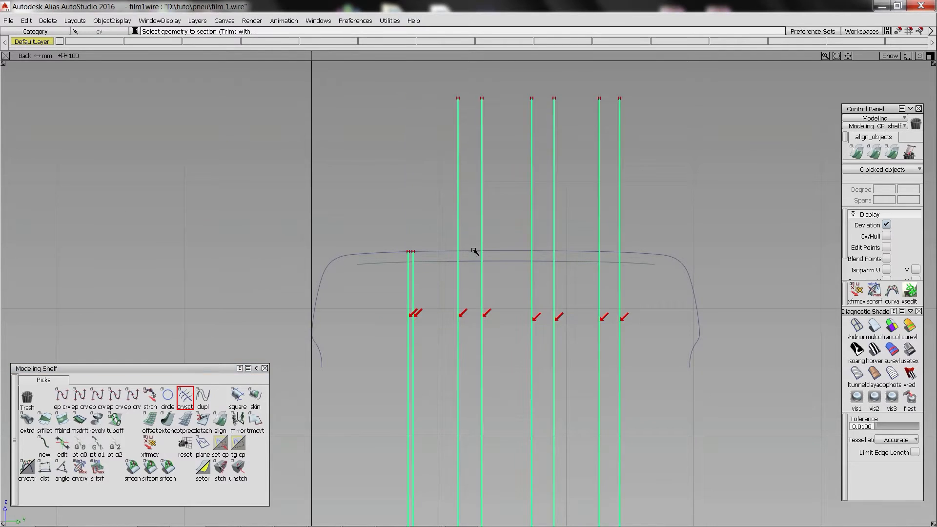
{"action": "right_click_drag", "start_coordinate": [475, 251], "coordinate": [500, 218], "text": "alt+shift"}
{"action": "right_click_drag", "start_coordinate": [368, 209], "coordinate": [439, 259], "text": "alt+shift"}
Offset the two lines of the first wide groove toward its inside, entering a distance of 2 mm.
{"action": "left_click", "coordinate": [150, 420]}
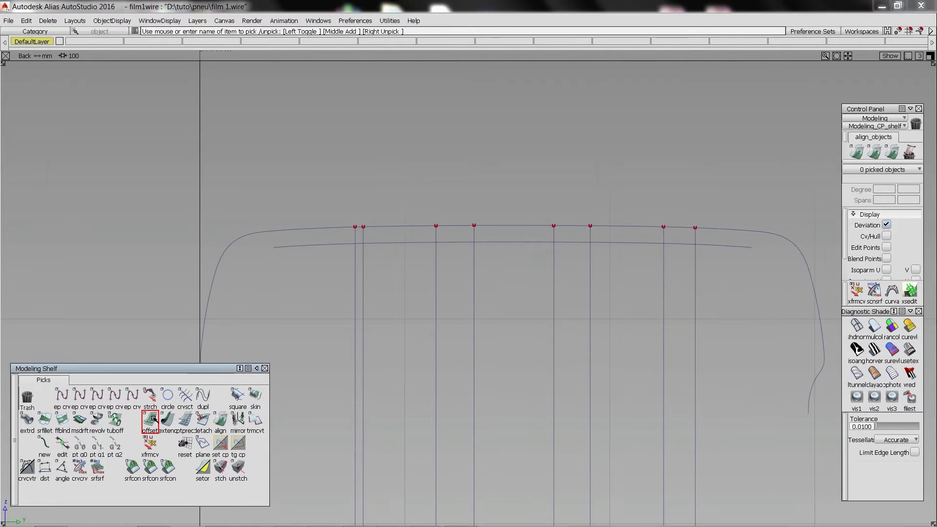
{"action": "key", "text": "Return"}
{"action": "left_click", "coordinate": [436, 266]}
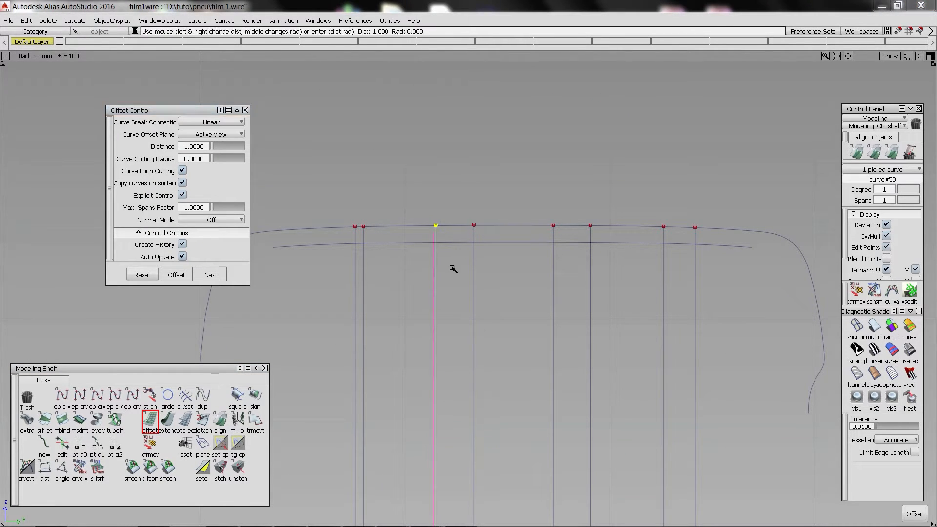
{"action": "double_click", "coordinate": [195, 147]}
{"action": "type", "text": "2"}
{"action": "key", "text": "Return"}
{"action": "right_click_drag", "start_coordinate": [465, 246], "coordinate": [426, 280], "text": "alt+shift"}
{"action": "left_click", "coordinate": [434, 454]}
{"action": "left_click", "coordinate": [471, 435]}
Offset the side lines of the other two wide grooves toward the inside of each groove.
{"action": "left_click", "coordinate": [545, 417]}
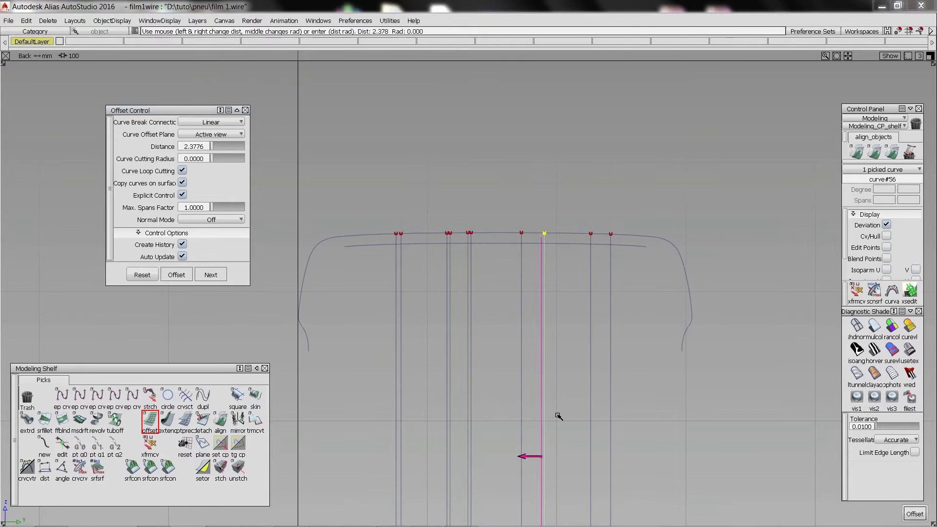
{"action": "left_click", "coordinate": [610, 427]}
{"action": "left_click", "coordinate": [590, 461]}
{"action": "left_click", "coordinate": [572, 457]}
{"action": "left_click", "coordinate": [522, 456]}
{"action": "left_click", "coordinate": [509, 456]}
Trim the six inner groove lines at the offset crown curve, accepting the removal of their construction history.
{"action": "right_click_drag", "start_coordinate": [420, 415], "coordinate": [464, 400], "text": "alt+shift"}
{"action": "left_click", "coordinate": [184, 400]}
{"action": "left_click", "coordinate": [444, 243]}
{"action": "left_click", "coordinate": [468, 248]}
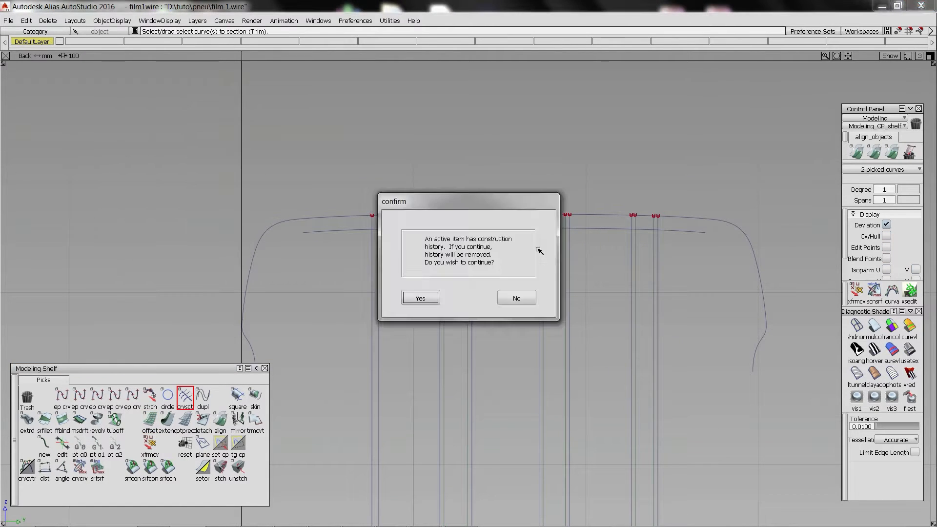
{"action": "left_click", "coordinate": [543, 257]}
{"action": "left_click", "coordinate": [565, 262]}
{"action": "left_click", "coordinate": [635, 264]}
{"action": "left_click", "coordinate": [655, 271]}
{"action": "left_click", "coordinate": [584, 228]}
Draw slanted side lines for the three wide grooves from the crown curve to the trimmed inner line ends.
{"action": "left_click", "coordinate": [62, 398]}
{"action": "left_click", "coordinate": [440, 214]}
{"action": "left_click", "coordinate": [444, 228]}
{"action": "left_click", "coordinate": [907, 514]}
{"action": "left_click", "coordinate": [472, 214]}
{"action": "left_click", "coordinate": [468, 228]}
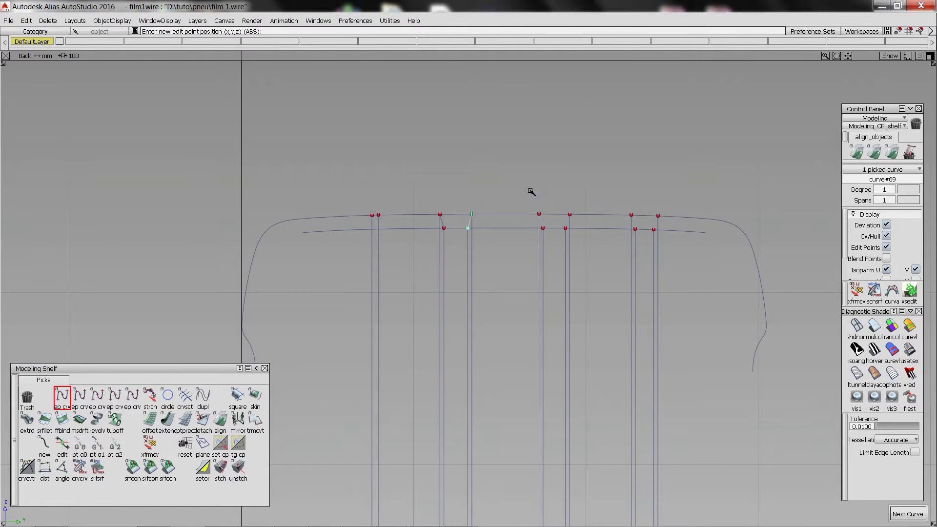
{"action": "left_click", "coordinate": [631, 215]}
{"action": "left_click", "coordinate": [635, 229]}
{"action": "left_click", "coordinate": [907, 514]}
{"action": "left_click", "coordinate": [658, 215]}
{"action": "left_click", "coordinate": [654, 229]}
Trim the narrow groove's two lines at the offset crown curve and delete the leftover vertical lines.
{"action": "left_click", "coordinate": [184, 398]}
{"action": "left_click", "coordinate": [378, 221]}
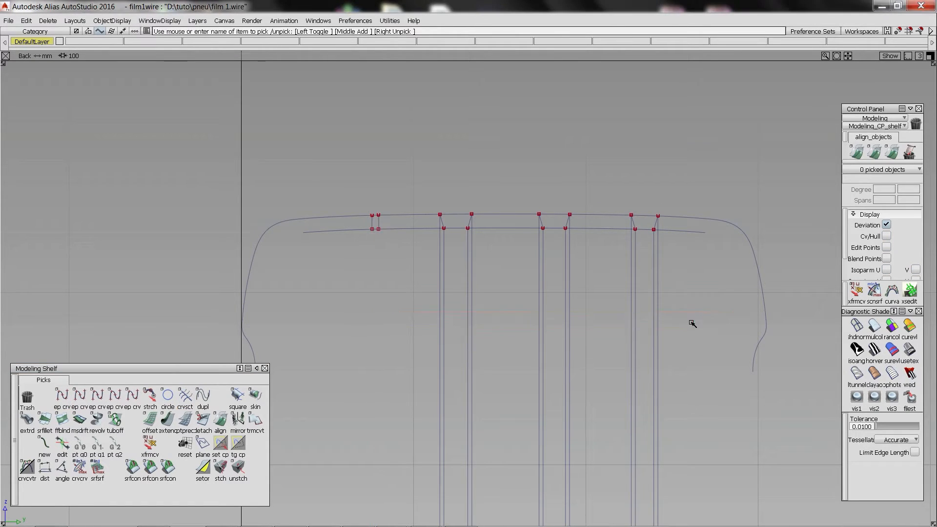
{"action": "key", "text": "Delete"}
Shorten copies of the offset crown curve with Extend so that each forms the floor between a groove's two sides.
{"action": "left_click", "coordinate": [167, 420]}
{"action": "left_click_drag", "start_coordinate": [379, 237], "coordinate": [406, 237]}
{"action": "left_click_drag", "start_coordinate": [621, 236], "coordinate": [443, 236]}
{"action": "left_click_drag", "start_coordinate": [483, 278], "coordinate": [481, 250], "text": "ctrl+shift"}
{"action": "key", "text": "ctrl+v"}
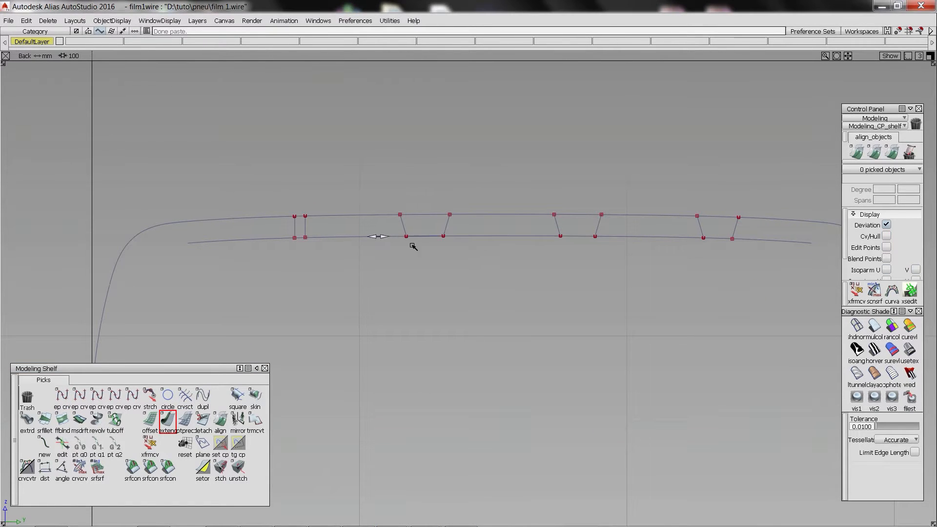
{"action": "left_click_drag", "start_coordinate": [378, 237], "coordinate": [560, 236]}
{"action": "left_click_drag", "start_coordinate": [621, 237], "coordinate": [595, 236]}
{"action": "left_click_drag", "start_coordinate": [650, 261], "coordinate": [647, 232], "text": "ctrl+shift"}
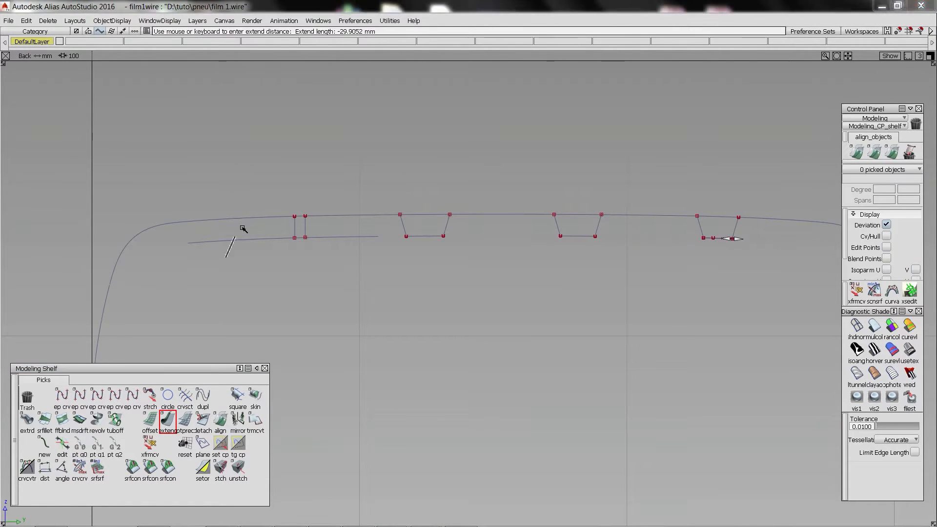
Select the twelve groove profile curves and bring back the tyre and tread image in the Top view.
{"action": "left_click", "coordinate": [295, 225]}
{"action": "left_click", "coordinate": [453, 221]}
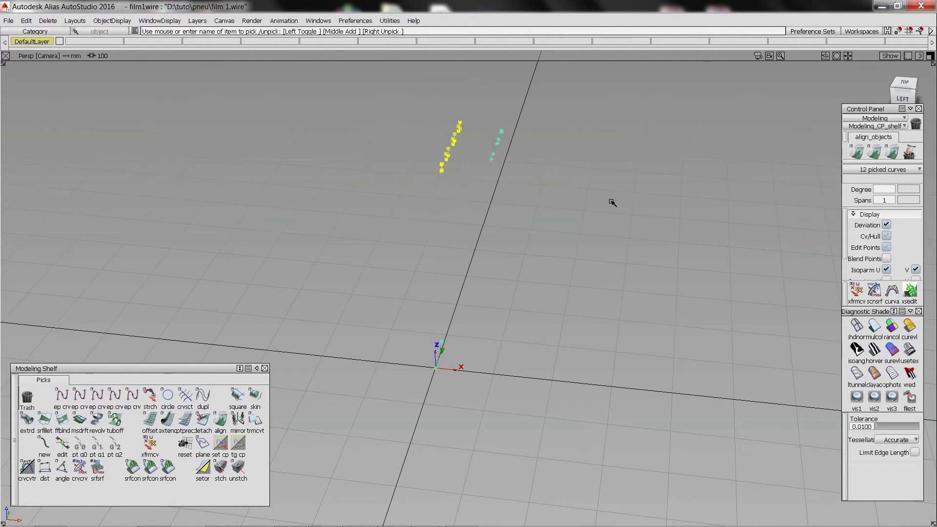
{"action": "left_click_drag", "start_coordinate": [613, 203], "coordinate": [351, 131], "text": "alt+shift"}
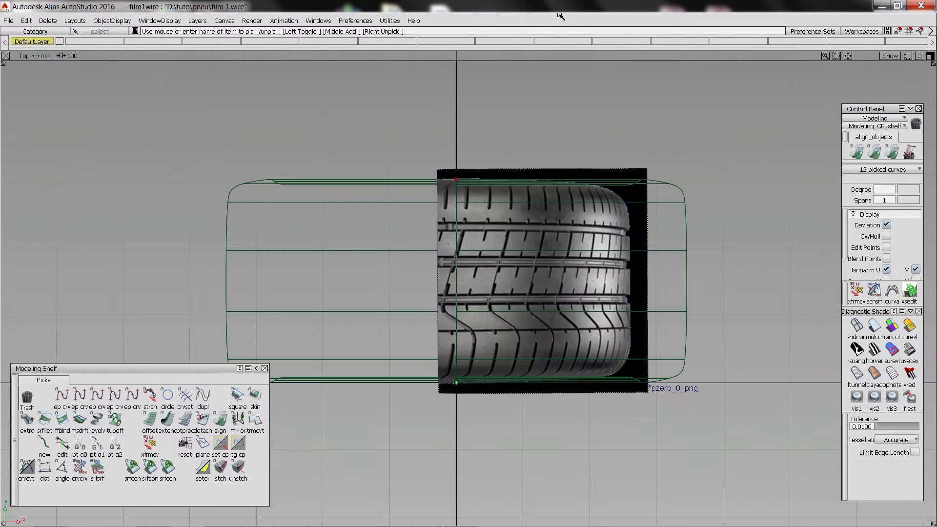
Trace the transverse tread pattern line over the image with joined curves and extend their ends to the pattern's corners.
{"action": "right_click_drag", "start_coordinate": [439, 205], "coordinate": [478, 197], "text": "alt+shift"}
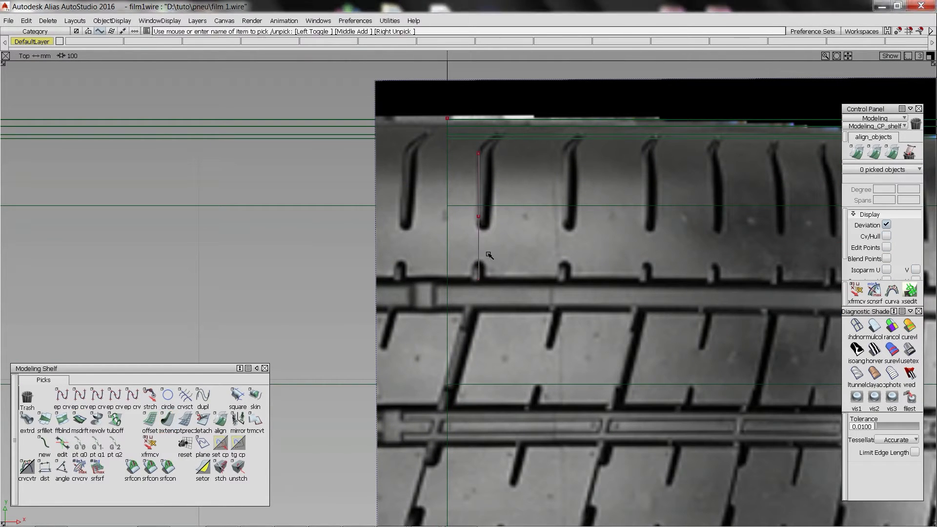
{"action": "left_click", "coordinate": [488, 255]}
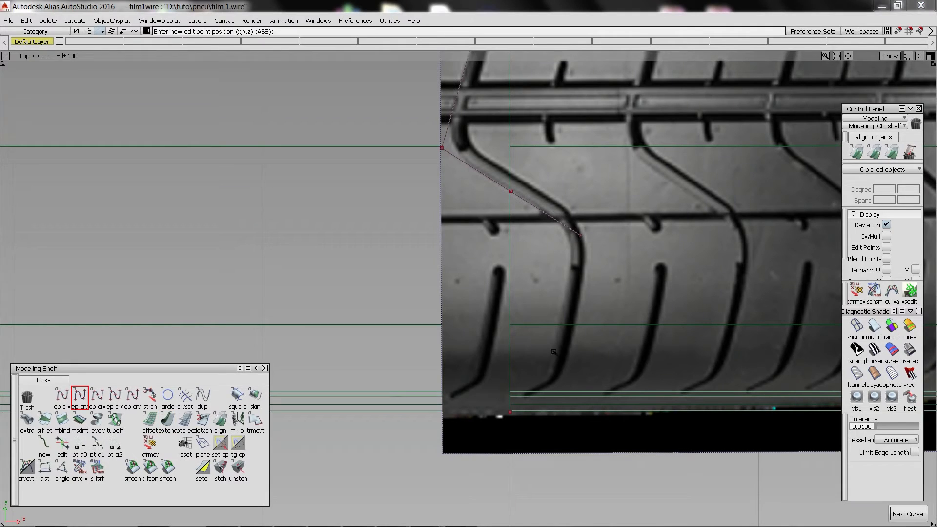
{"action": "left_click", "coordinate": [550, 378]}
{"action": "left_click", "coordinate": [579, 219]}
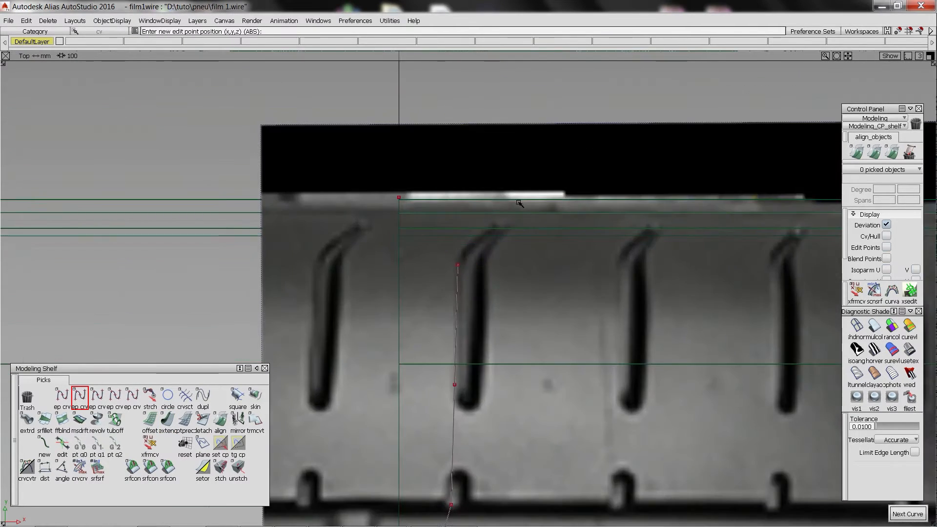
Draw a short angled curve along the tip of the shoulder groove and extend it to the traced pattern line.
{"action": "left_click", "coordinate": [458, 265]}
{"action": "left_click", "coordinate": [500, 228]}
{"action": "left_click", "coordinate": [167, 419]}
{"action": "left_click", "coordinate": [458, 266]}
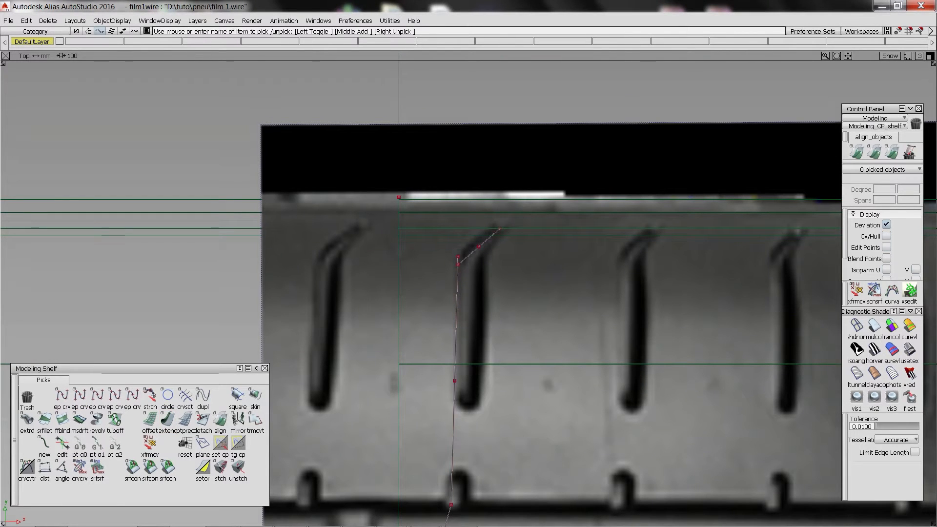
{"action": "left_click", "coordinate": [458, 265]}
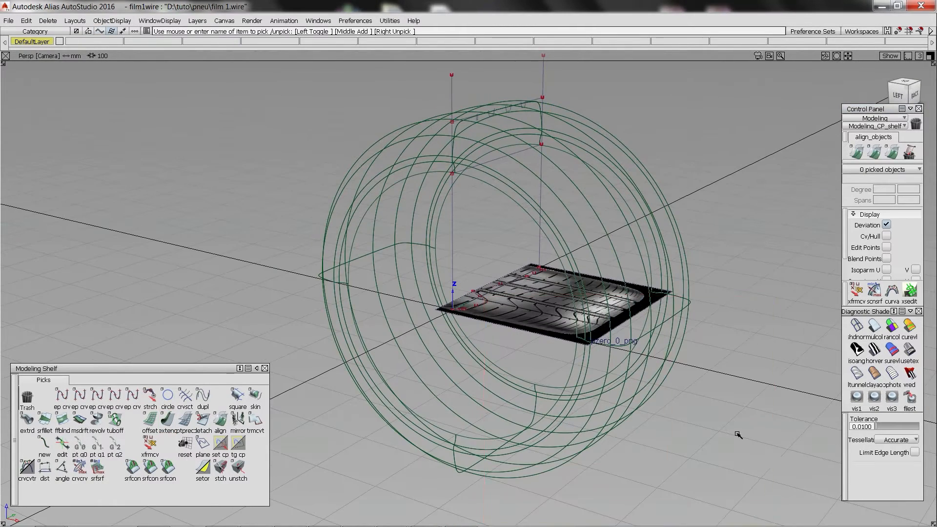
Delete the surplus sectors of the revolved tyre, keeping only one quarter of the surfaces.
{"action": "key", "text": "Delete"}
{"action": "left_click_drag", "start_coordinate": [737, 433], "coordinate": [434, 209]}
{"action": "key", "text": "Return"}
{"action": "left_click_drag", "start_coordinate": [556, 152], "coordinate": [625, 213]}
{"action": "left_click_drag", "start_coordinate": [390, 351], "coordinate": [337, 281]}
{"action": "key", "text": "Delete"}
{"action": "key", "text": "Return"}
Set the remaining tyre sector's pivot on the wheel axis and rotate the sector so that it is centred on top.
{"action": "left_click_drag", "start_coordinate": [364, 130], "coordinate": [445, 324]}
{"action": "left_click", "coordinate": [435, 337]}
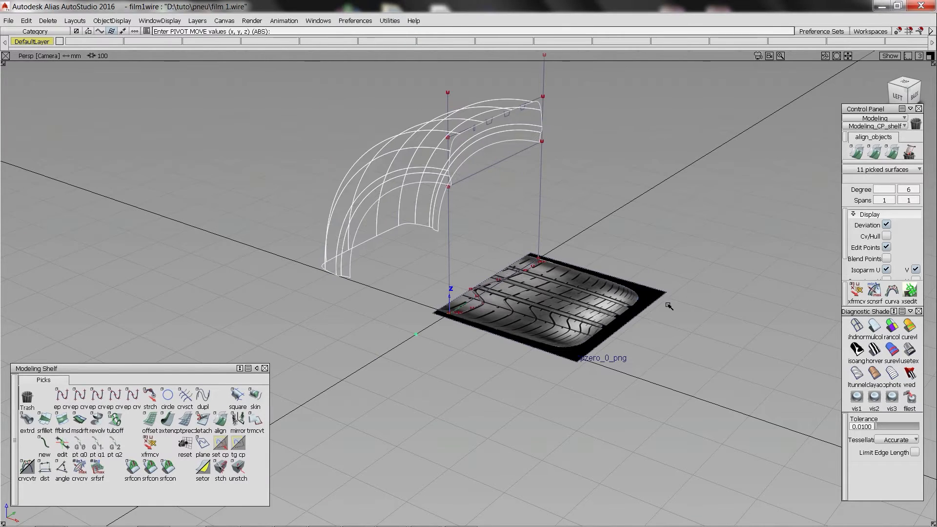
{"action": "middle_click_drag", "start_coordinate": [756, 322], "coordinate": [711, 325]}
{"action": "middle_click_drag", "start_coordinate": [286, 332], "coordinate": [521, 360]}
{"action": "left_click_drag", "start_coordinate": [520, 360], "coordinate": [679, 341], "text": "alt+shift"}
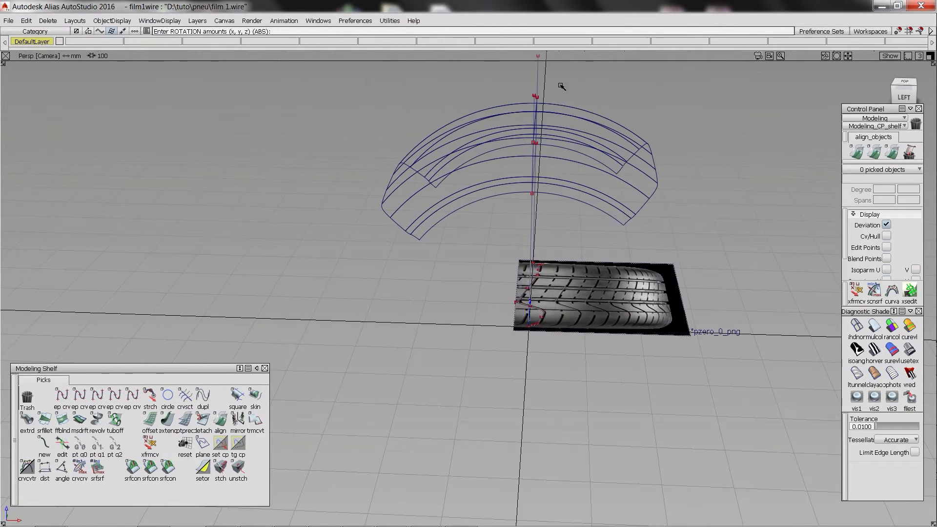
{"action": "left_click_drag", "start_coordinate": [561, 85], "coordinate": [429, 254]}
{"action": "left_click_drag", "start_coordinate": [412, 248], "coordinate": [586, 358]}
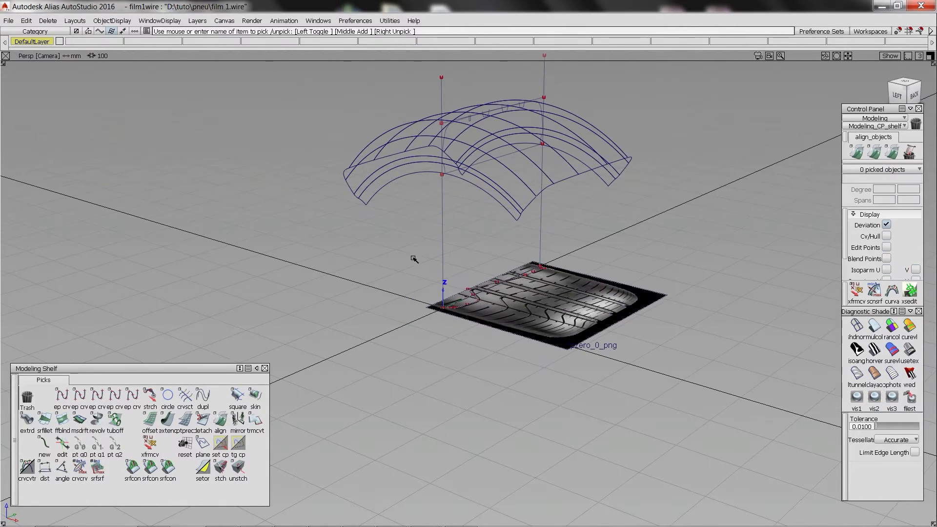
Isolate the tyre surfaces and the traced pattern curves, and show them in the Top view.
{"action": "left_click_drag", "start_coordinate": [428, 86], "coordinate": [405, 88], "text": "ctrl+shift"}
{"action": "left_click_drag", "start_coordinate": [406, 88], "coordinate": [362, 158]}
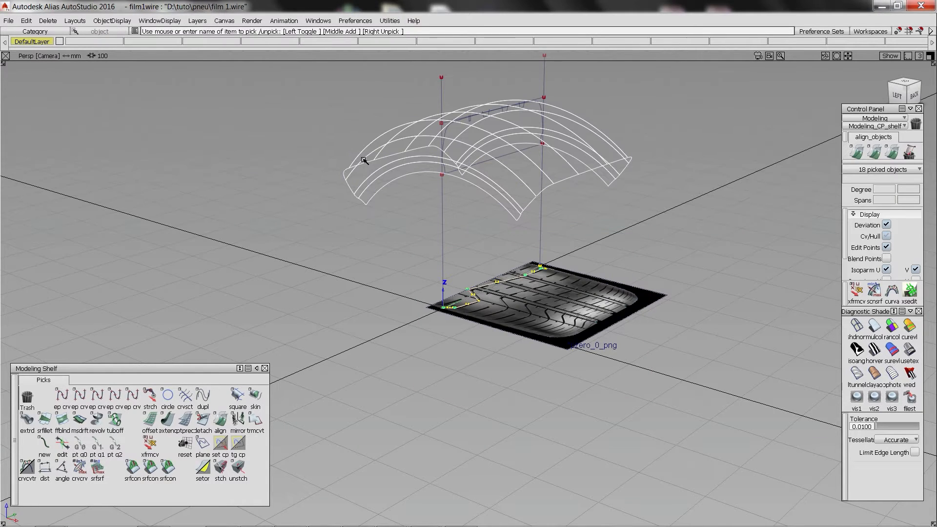
{"action": "key", "text": "alt+h"}
{"action": "key", "text": "F5"}
{"action": "left_click_drag", "start_coordinate": [531, 210], "coordinate": [520, 139], "text": "ctrl+shift"}
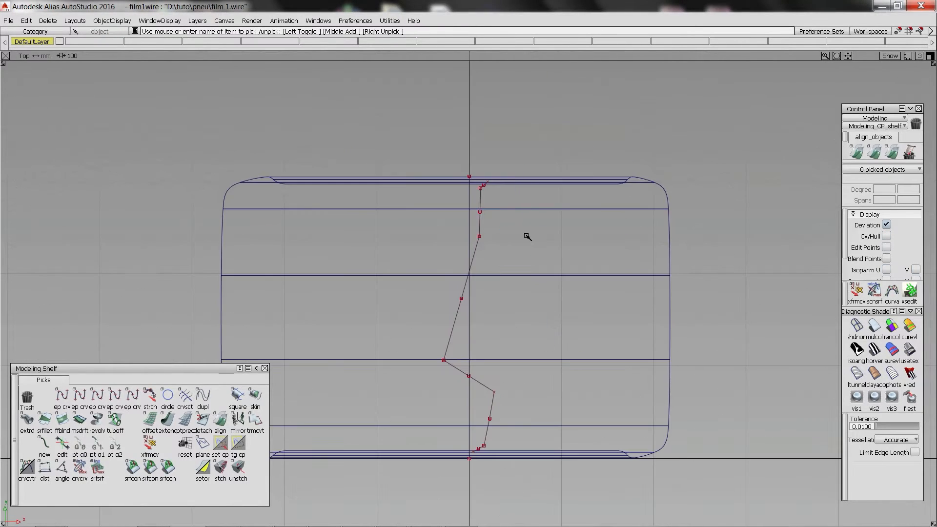
Project the traced pattern curves vertically onto the tyre's crown surfaces from the Top view.
{"action": "left_click_drag", "start_coordinate": [527, 236], "coordinate": [634, 390]}
{"action": "left_click_drag", "start_coordinate": [649, 405], "coordinate": [527, 278], "text": "ctrl+shift"}
{"action": "left_click_drag", "start_coordinate": [463, 176], "coordinate": [467, 185]}
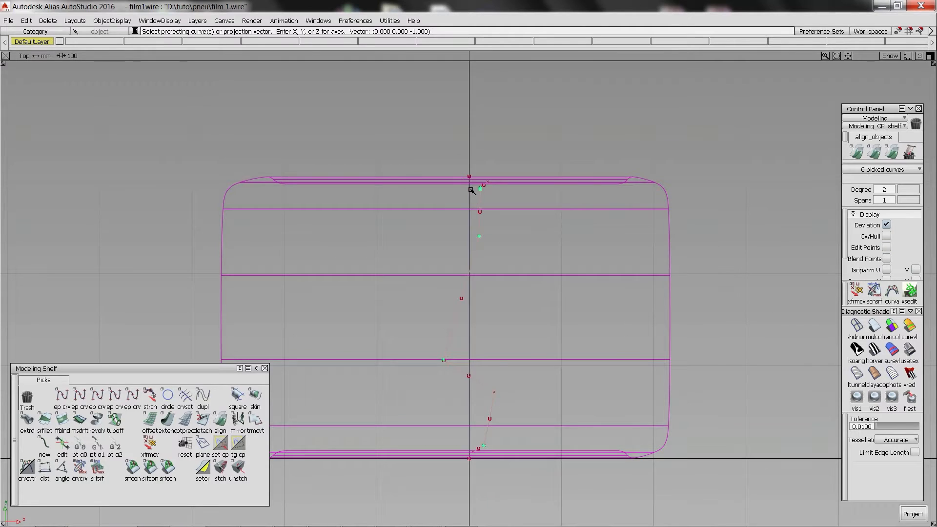
{"action": "key", "text": "space"}
{"action": "key", "text": "F8"}
{"action": "left_click_drag", "start_coordinate": [328, 206], "coordinate": [293, 197], "text": "ctrl+shift"}
Select the six traced pattern curves in the perspective view and move them up close to the crown surface.
{"action": "left_click_drag", "start_coordinate": [429, 327], "coordinate": [610, 459]}
{"action": "left_click_drag", "start_coordinate": [659, 381], "coordinate": [644, 283], "text": "ctrl+shift"}
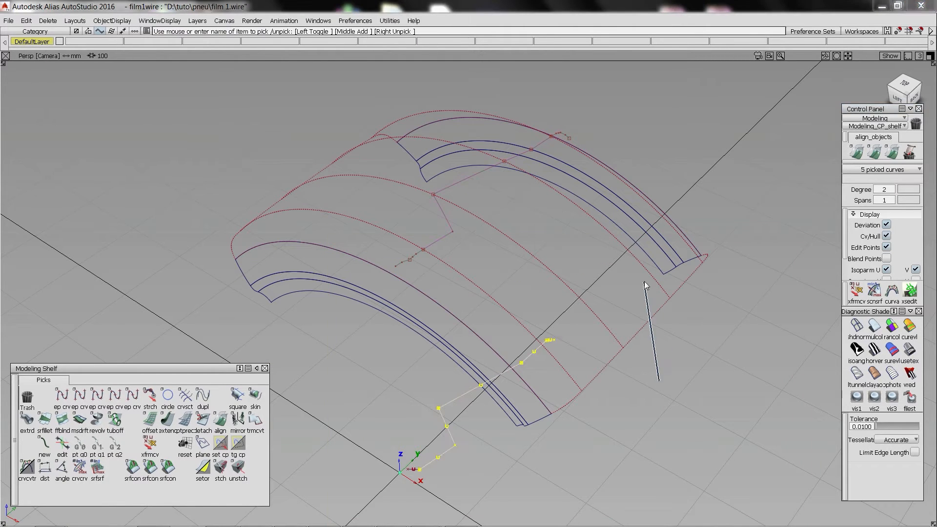
{"action": "middle_click_drag", "start_coordinate": [644, 283], "coordinate": [644, 278], "text": "ctrl+shift"}
{"action": "left_click_drag", "start_coordinate": [488, 356], "coordinate": [415, 337], "text": "ctrl+shift"}
{"action": "left_click_drag", "start_coordinate": [343, 297], "coordinate": [714, 516]}
{"action": "middle_click_drag", "start_coordinate": [710, 512], "coordinate": [701, 439], "text": "ctrl+shift"}
{"action": "right_click_drag", "start_coordinate": [692, 463], "coordinate": [605, 183]}
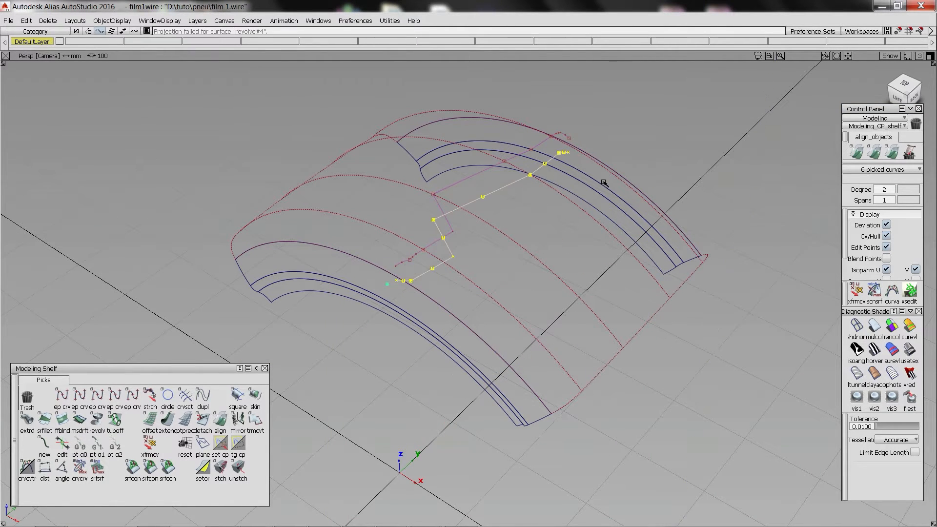
{"action": "left_click", "coordinate": [398, 281], "text": "alt+shift"}
{"action": "right_click_drag", "start_coordinate": [412, 301], "coordinate": [757, 293], "text": "alt+shift"}
{"action": "mouse_move", "coordinate": [757, 293]}
{"action": "left_mouse_down", "text": "alt+shift"}
{"action": "mouse_move", "coordinate": [489, 256]}
{"action": "mouse_move", "coordinate": [469, 376]}
{"action": "left_mouse_up", "text": "alt+shift"}
Deselect everything and reshape the end curve of the traced pattern into a slight bend by moving its middle control point.
{"action": "left_click_drag", "start_coordinate": [469, 386], "coordinate": [473, 328], "text": "ctrl+shift"}
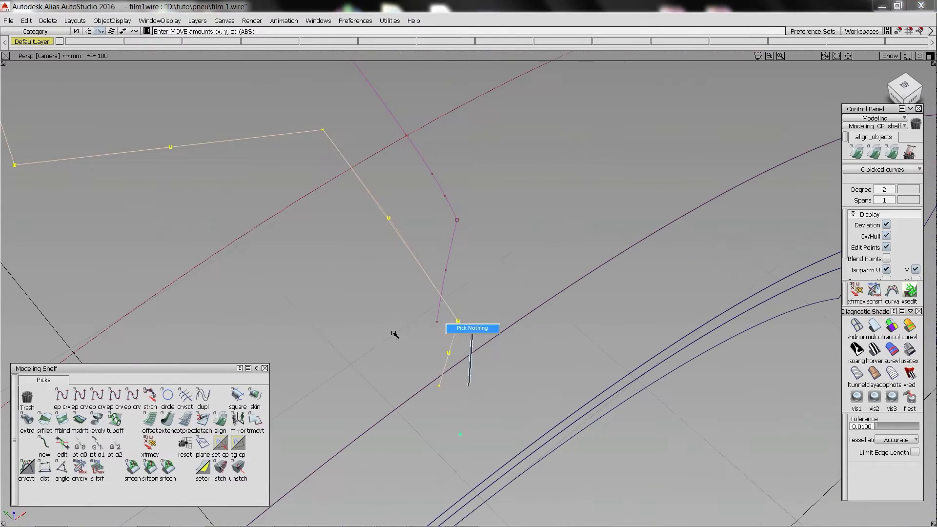
{"action": "left_click_drag", "start_coordinate": [469, 361], "coordinate": [508, 361], "text": "ctrl+shift"}
{"action": "left_click_drag", "start_coordinate": [429, 339], "coordinate": [481, 369]}
{"action": "middle_click_drag", "start_coordinate": [484, 371], "coordinate": [483, 337], "text": "ctrl+shift"}
{"action": "middle_click_drag", "start_coordinate": [487, 370], "coordinate": [491, 373]}
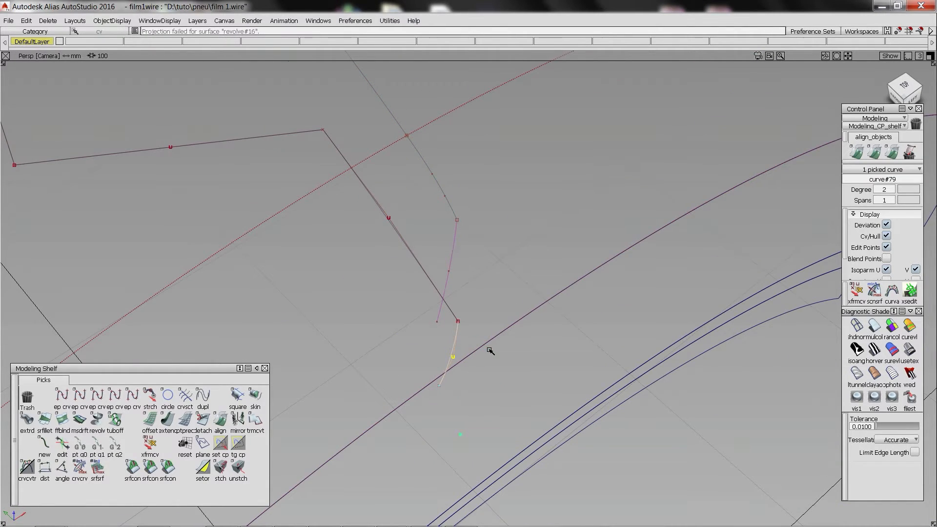
Reshape the end curve at the opposite end of the traced pattern into a slight bend by moving its middle control point.
{"action": "right_click_drag", "start_coordinate": [490, 332], "coordinate": [379, 218], "text": "alt+shift"}
{"action": "middle_click_drag", "start_coordinate": [379, 218], "coordinate": [598, 373], "text": "alt+shift"}
{"action": "left_click", "coordinate": [347, 189], "text": "alt+shift"}
{"action": "left_click_drag", "start_coordinate": [383, 218], "coordinate": [585, 175], "text": "alt+shift"}
{"action": "right_click_drag", "start_coordinate": [302, 188], "coordinate": [386, 182], "text": "alt+shift"}
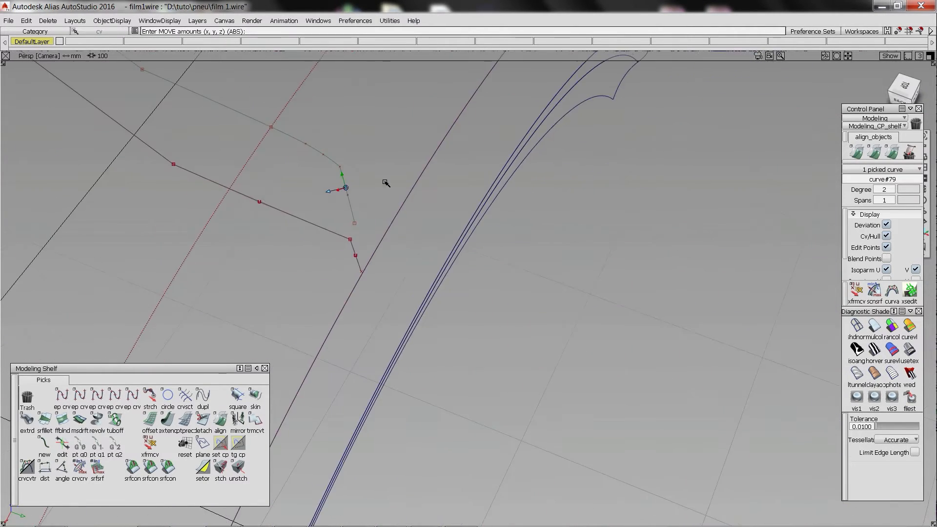
{"action": "left_click_drag", "start_coordinate": [385, 182], "coordinate": [385, 151], "text": "ctrl+shift"}
{"action": "left_click_drag", "start_coordinate": [356, 210], "coordinate": [385, 210], "text": "ctrl+shift"}
{"action": "left_click", "coordinate": [354, 253]}
{"action": "left_click_drag", "start_coordinate": [420, 281], "coordinate": [382, 263], "text": "alt+shift"}
{"action": "middle_click_drag", "start_coordinate": [386, 266], "coordinate": [387, 234], "text": "ctrl+shift"}
{"action": "middle_click_drag", "start_coordinate": [394, 279], "coordinate": [397, 282]}
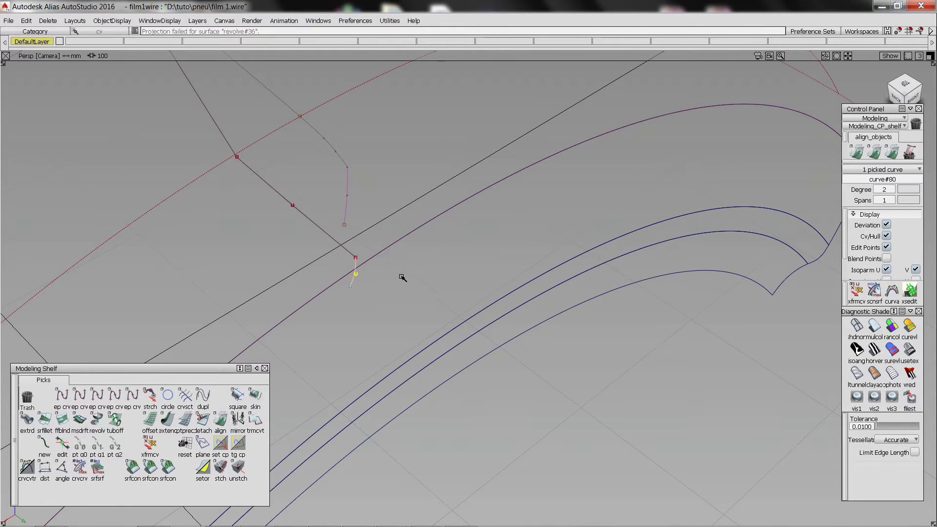
{"action": "right_click_drag", "start_coordinate": [402, 259], "coordinate": [418, 171], "text": "alt+shift"}
{"action": "left_click_drag", "start_coordinate": [419, 171], "coordinate": [683, 254], "text": "alt+shift"}
{"action": "left_click_drag", "start_coordinate": [513, 205], "coordinate": [513, 170], "text": "ctrl+shift"}
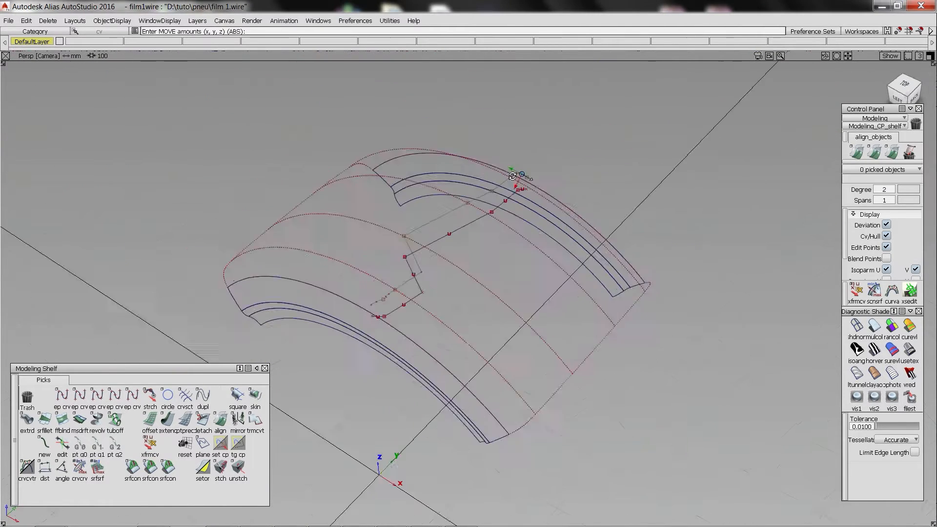
Hide the traced curves and build a 6 mm Normal multi-surface draft from the projected curves, flipped towards the inside of the tyre.
{"action": "left_click_drag", "start_coordinate": [246, 115], "coordinate": [592, 382]}
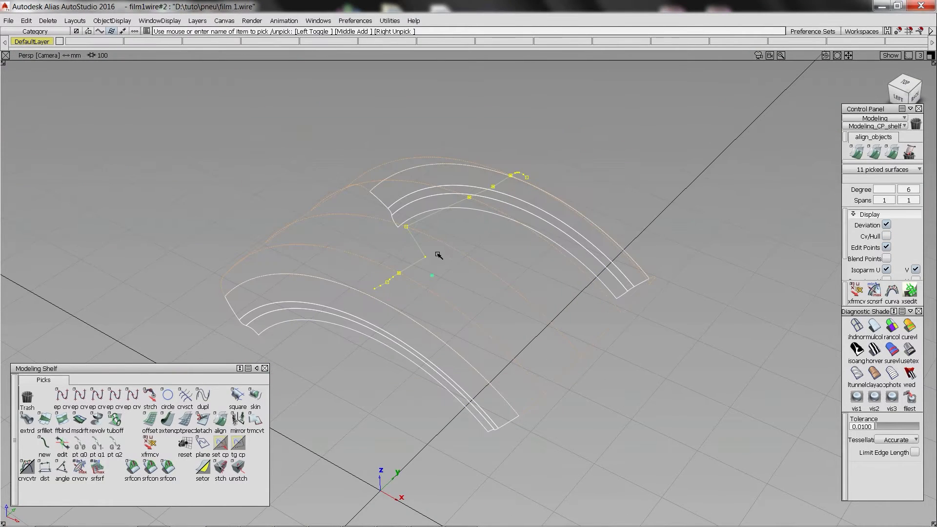
{"action": "left_click", "coordinate": [79, 419]}
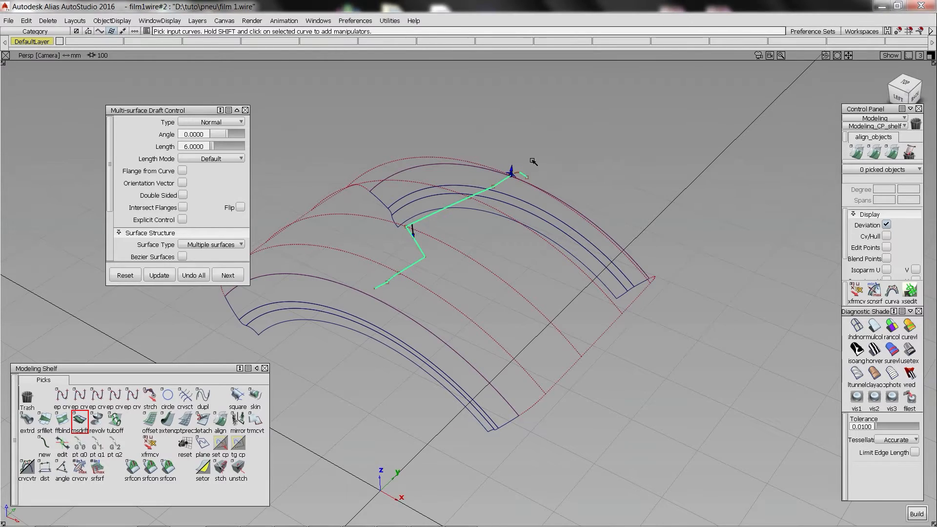
{"action": "scroll", "coordinate": [533, 162], "scroll_direction": "up", "scroll_amount": 5}
{"action": "left_click", "coordinate": [522, 142]}
{"action": "scroll", "coordinate": [521, 142], "scroll_direction": "down", "scroll_amount": 5}
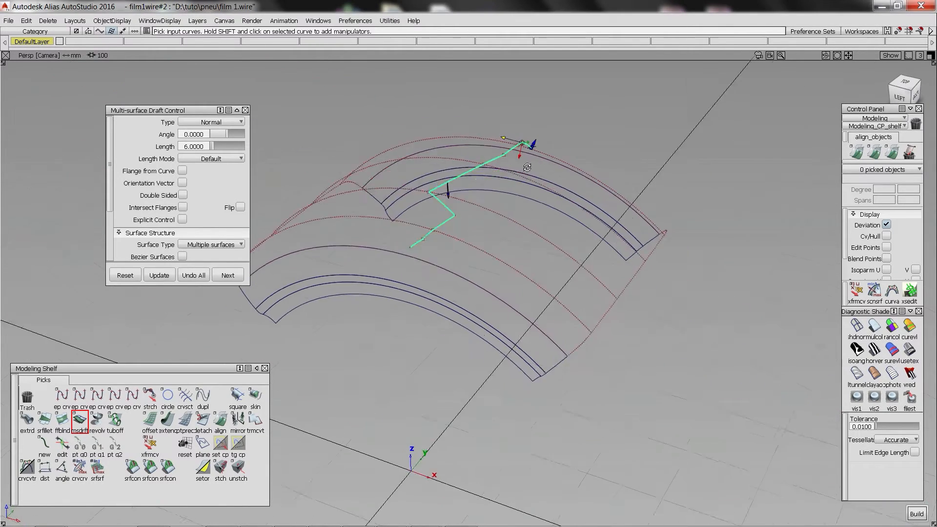
{"action": "left_click_drag", "start_coordinate": [522, 142], "coordinate": [454, 226], "text": "alt+shift"}
{"action": "key", "text": "space"}
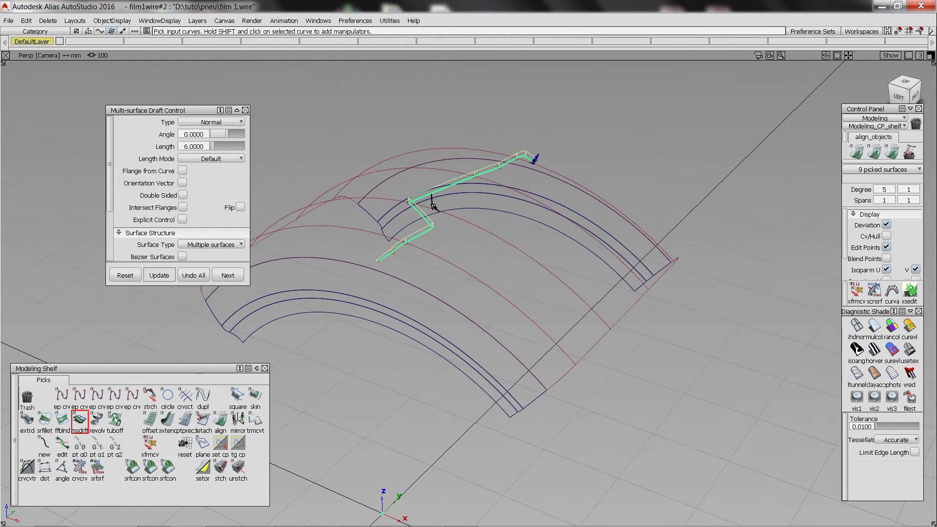
{"action": "left_click", "coordinate": [433, 203]}
{"action": "scroll", "coordinate": [463, 207], "scroll_direction": "up", "scroll_amount": 5, "text": "alt+shift"}
{"action": "middle_click_drag", "start_coordinate": [462, 207], "coordinate": [596, 170], "text": "alt+shift"}
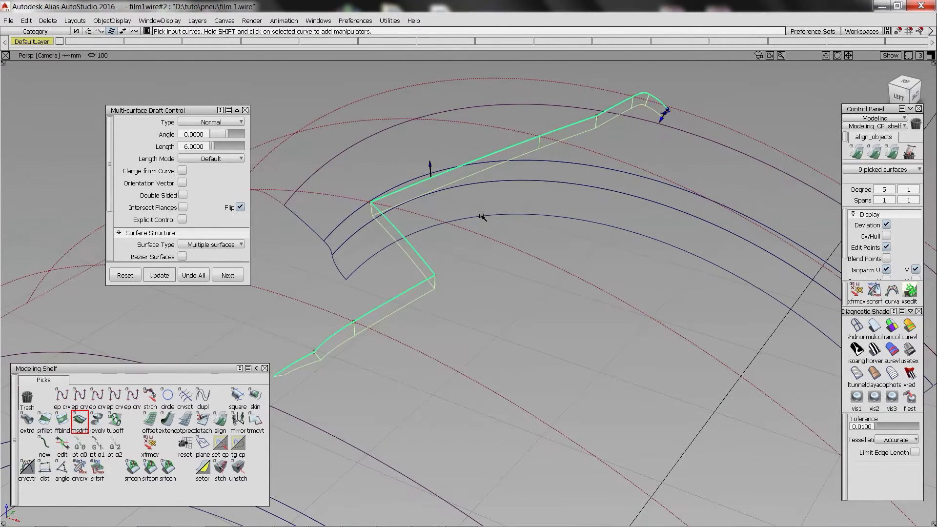
Pick the projected curves on the tyre's crown surfaces and delete them.
{"action": "key", "text": "ctrl+h"}
{"action": "left_click", "coordinate": [420, 289]}
{"action": "left_click", "coordinate": [80, 421]}
{"action": "left_click_drag", "start_coordinate": [395, 146], "coordinate": [469, 135], "text": "ctrl+shift"}
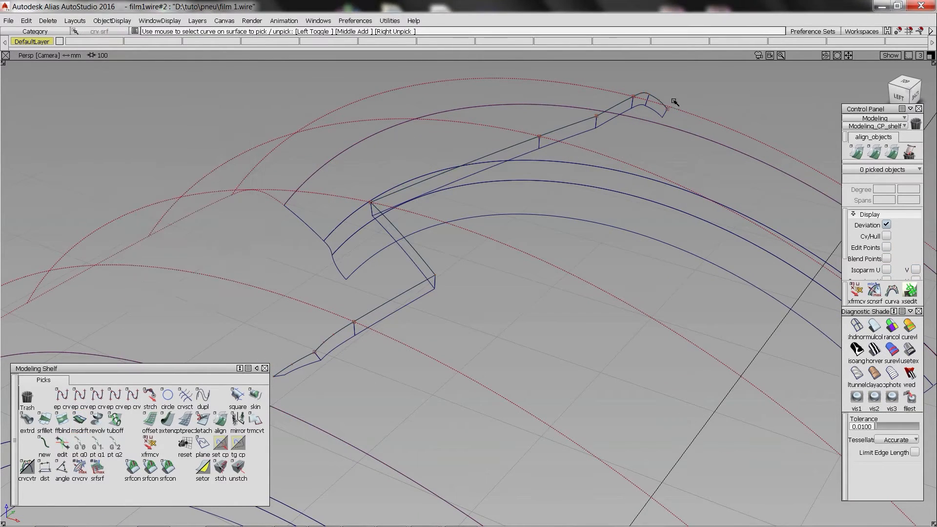
{"action": "key", "text": "ctrl+h"}
{"action": "left_click", "coordinate": [421, 289]}
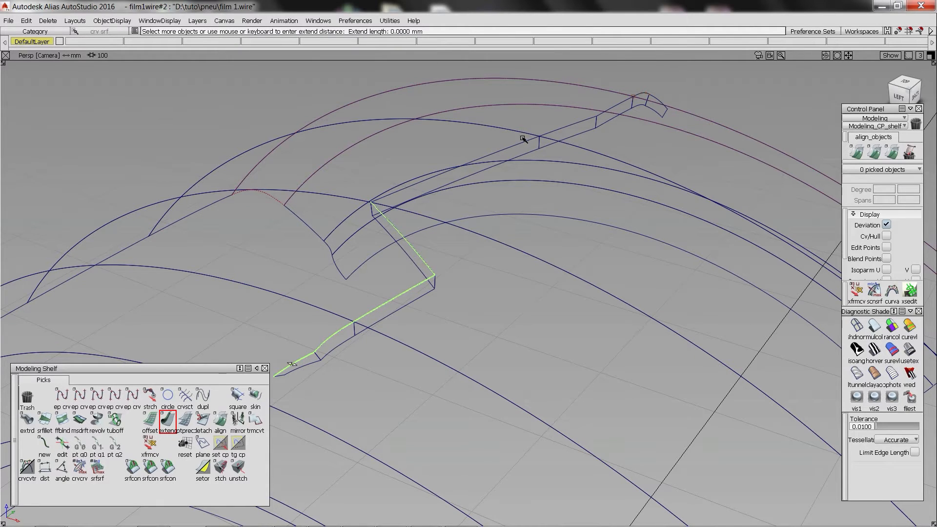
Extend the upper edges of all the draft wall surfaces by about 6.2 mm.
{"action": "left_click", "coordinate": [641, 95]}
{"action": "left_click", "coordinate": [656, 110]}
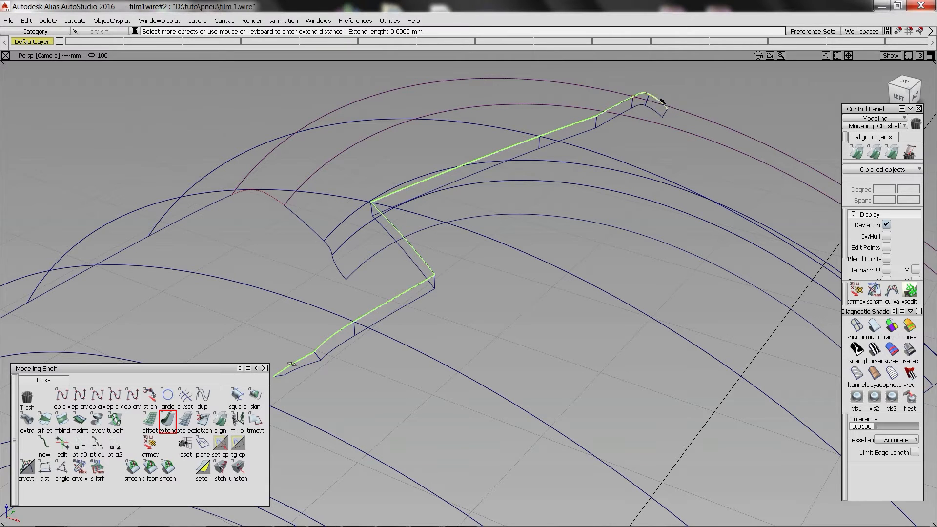
{"action": "left_click_drag", "start_coordinate": [661, 100], "coordinate": [589, 151]}
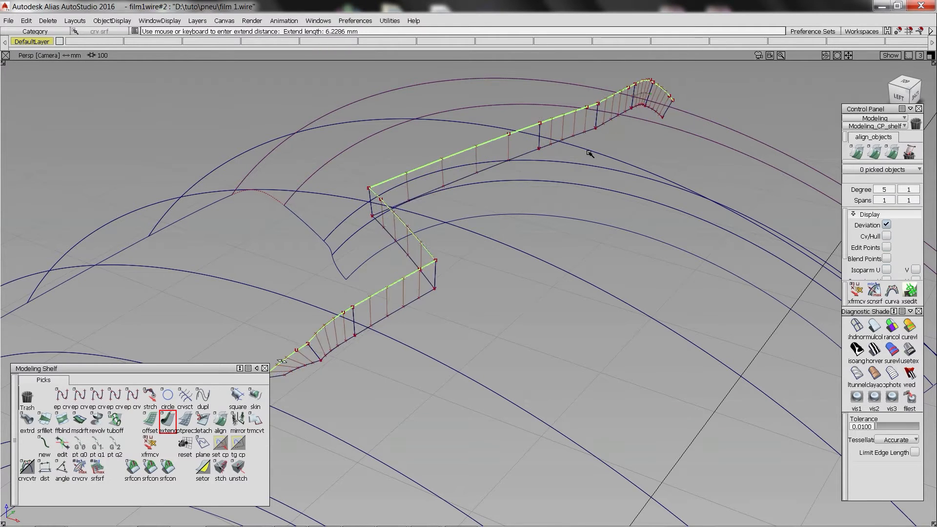
{"action": "middle_click_drag", "start_coordinate": [589, 151], "coordinate": [659, 105], "text": "alt+shift"}
{"action": "right_click_drag", "start_coordinate": [434, 289], "coordinate": [445, 264], "text": "alt+shift"}
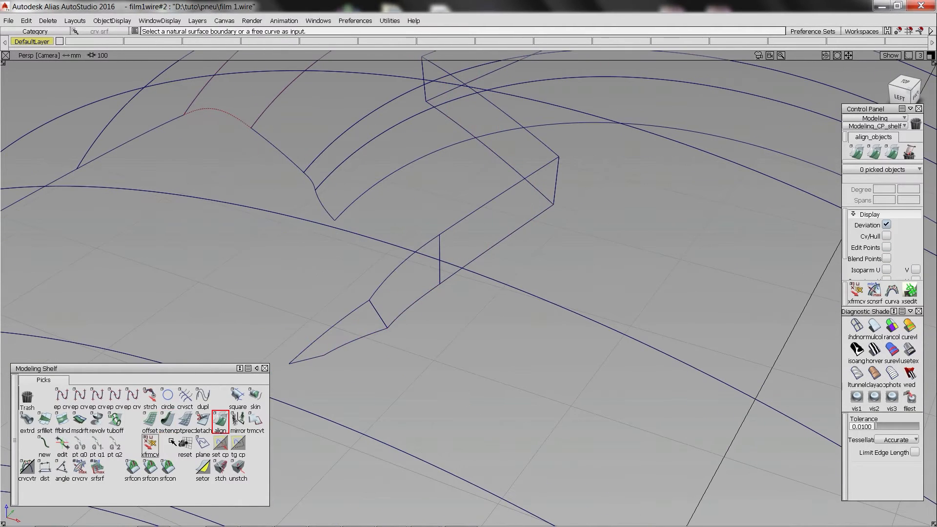
Check the surface continuity at the joints between the draft wall pieces.
{"action": "left_click", "coordinate": [168, 468]}
{"action": "left_click", "coordinate": [439, 248]}
{"action": "right_click_drag", "start_coordinate": [543, 171], "coordinate": [492, 183], "text": "alt+shift"}
{"action": "middle_click_drag", "start_coordinate": [493, 183], "coordinate": [439, 293], "text": "alt+shift"}
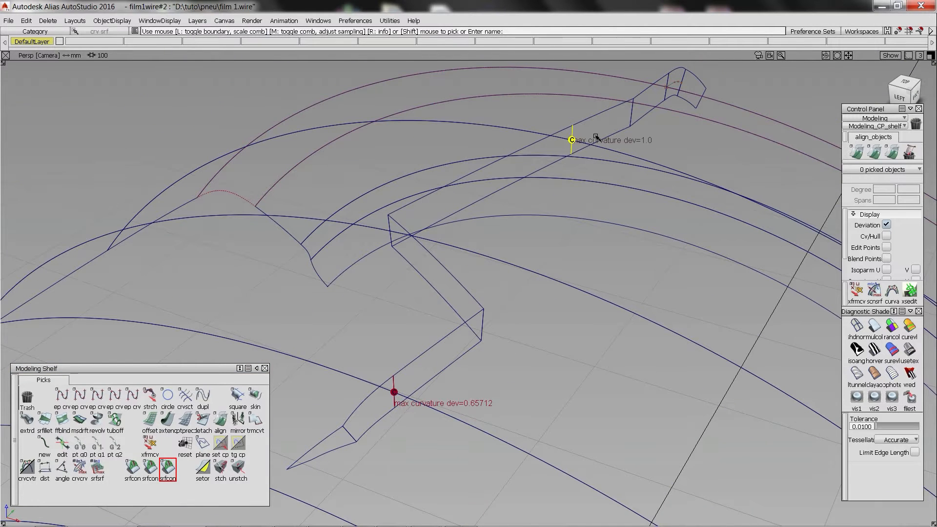
{"action": "key", "text": "Delete"}
{"action": "left_click", "coordinate": [420, 288]}
Align the short wall piece near the near end to its long neighbour with curvature continuity.
{"action": "left_click_drag", "start_coordinate": [420, 288], "coordinate": [445, 258], "text": "alt+shift"}
{"action": "left_click", "coordinate": [220, 421]}
{"action": "left_click", "coordinate": [431, 339]}
{"action": "left_click", "coordinate": [441, 347]}
{"action": "left_click", "coordinate": [431, 338]}
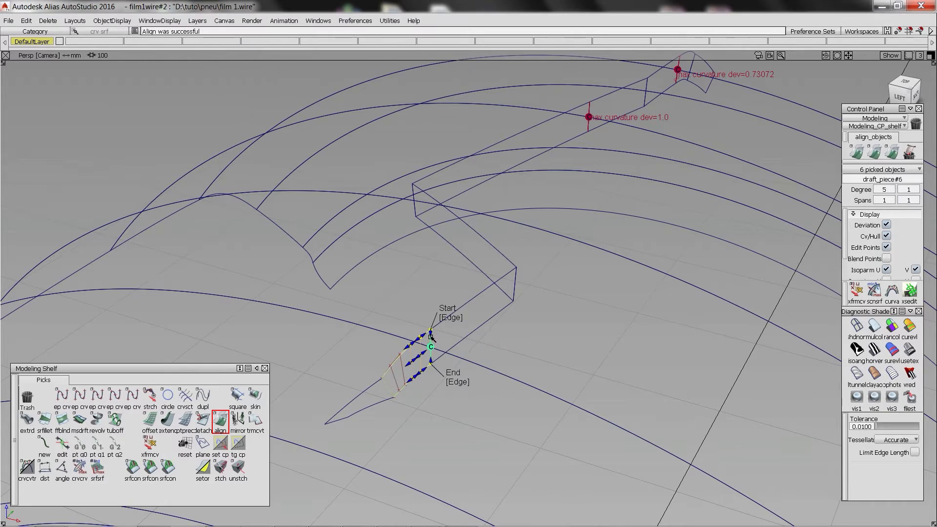
{"action": "left_click", "coordinate": [686, 202]}
Align the two joints near the far end of the draft wall with curvature continuity.
{"action": "middle_click_drag", "start_coordinate": [695, 65], "coordinate": [655, 187], "text": "alt+shift"}
{"action": "left_click", "coordinate": [629, 213]}
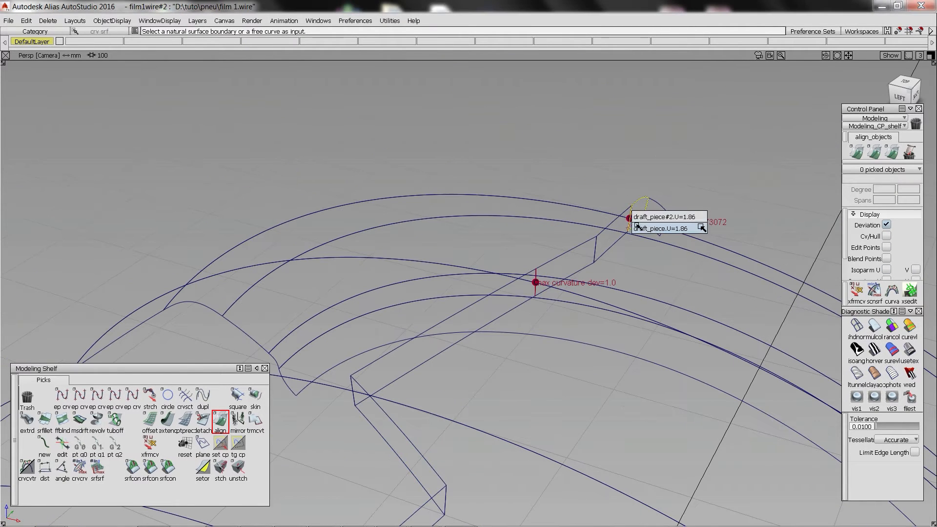
{"action": "left_click", "coordinate": [640, 225]}
{"action": "left_click", "coordinate": [535, 289]}
{"action": "left_click", "coordinate": [548, 298]}
{"action": "left_click", "coordinate": [536, 289]}
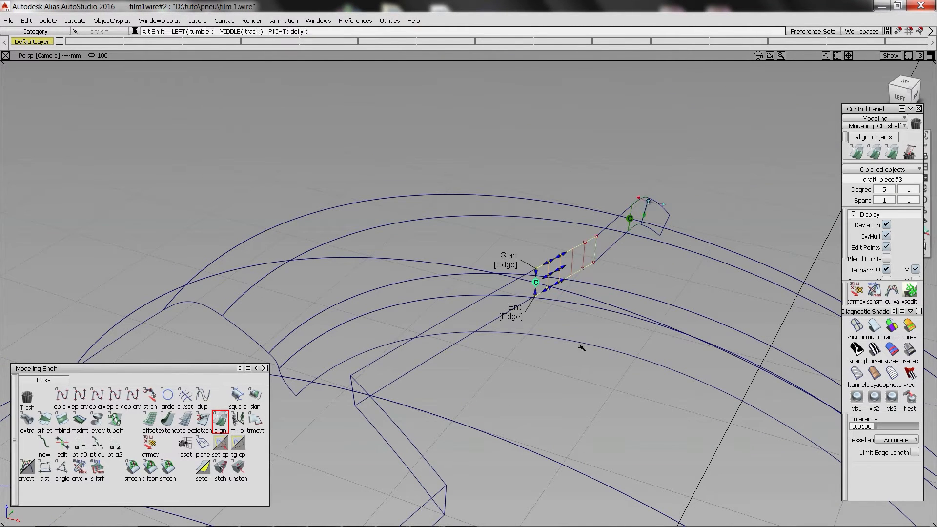
Shade the model and set the degree of the short wall piece beside the near end piece to 3.
{"action": "middle_click_drag", "start_coordinate": [581, 347], "coordinate": [649, 185], "text": "alt+shift"}
{"action": "left_click", "coordinate": [366, 295]}
{"action": "left_click", "coordinate": [886, 326]}
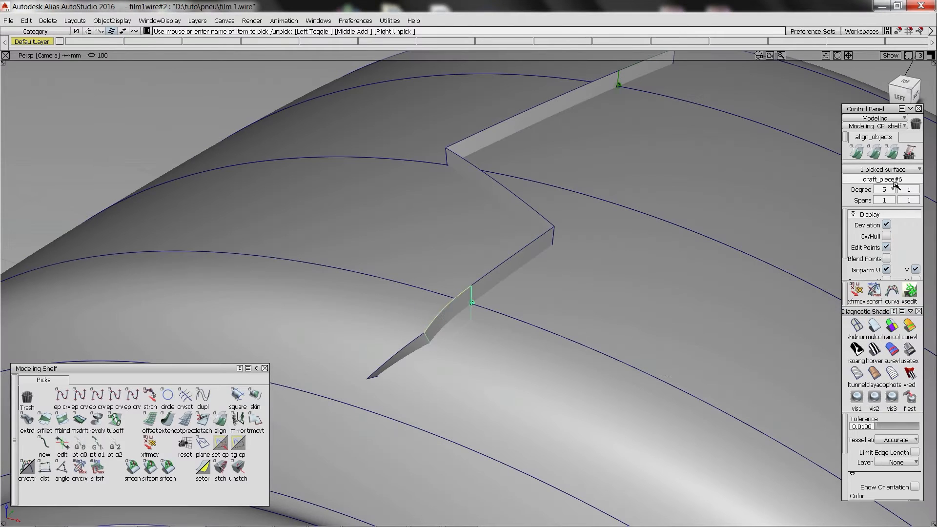
{"action": "key", "text": "BackSpace"}
{"action": "type", "text": "3"}
{"action": "key", "text": "Return"}
Show the control points of the near end wall pieces and set the end piece's degree to 2.
{"action": "left_click_drag", "start_coordinate": [431, 389], "coordinate": [352, 330], "text": "ctrl+shift"}
{"action": "mouse_move", "coordinate": [345, 327]}
{"action": "left_mouse_down", "text": "ctrl+shift"}
{"action": "mouse_move", "coordinate": [385, 334]}
{"action": "mouse_move", "coordinate": [415, 387]}
{"action": "left_mouse_up", "text": "ctrl+shift"}
{"action": "left_click", "coordinate": [407, 363]}
{"action": "left_click", "coordinate": [885, 237]}
{"action": "mouse_move", "coordinate": [335, 324]}
{"action": "left_mouse_down"}
{"action": "mouse_move", "coordinate": [429, 404]}
{"action": "mouse_move", "coordinate": [490, 377]}
{"action": "left_mouse_up"}
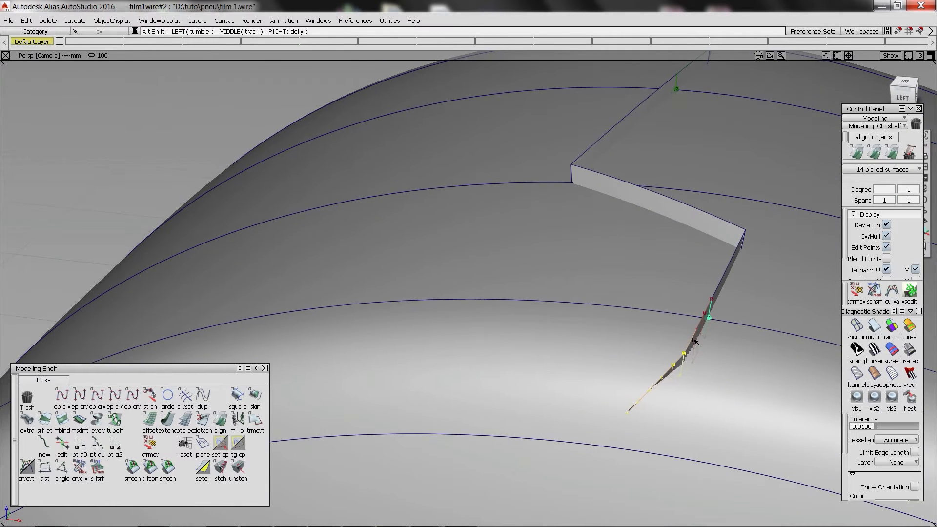
{"action": "mouse_move", "coordinate": [565, 374]}
{"action": "right_mouse_down", "text": "alt+shift"}
{"action": "mouse_move", "coordinate": [643, 391]}
{"action": "mouse_move", "coordinate": [604, 363]}
{"action": "right_mouse_up", "text": "alt+shift"}
{"action": "left_click_drag", "start_coordinate": [604, 363], "coordinate": [628, 392], "text": "ctrl+shift"}
{"action": "left_click", "coordinate": [629, 393]}
{"action": "left_click", "coordinate": [888, 190]}
{"action": "key", "text": "BackSpace"}
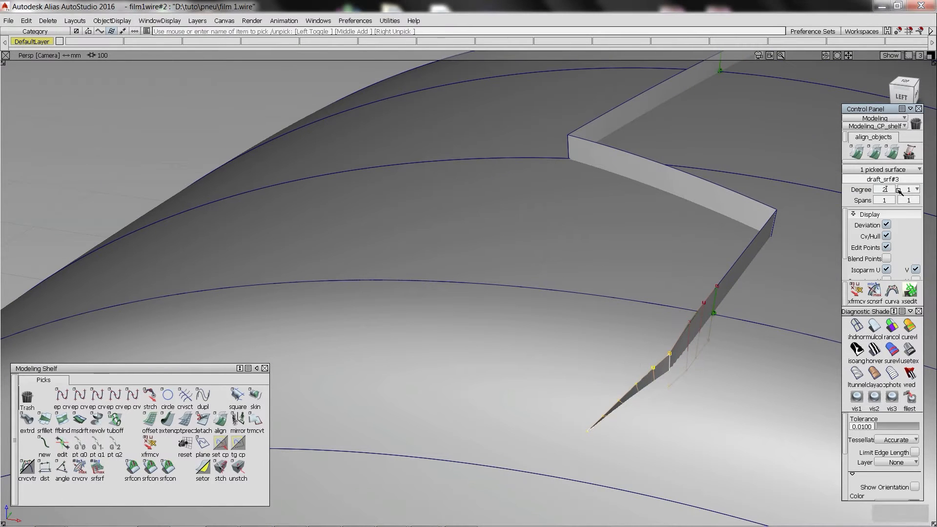
{"action": "type", "text": "2"}
{"action": "key", "text": "Return"}
Center the pivot on the near end wall piece's outer edge points and rotate that edge.
{"action": "left_click_drag", "start_coordinate": [569, 405], "coordinate": [628, 441]}
{"action": "left_click_drag", "start_coordinate": [627, 441], "coordinate": [680, 440], "text": "alt+shift"}
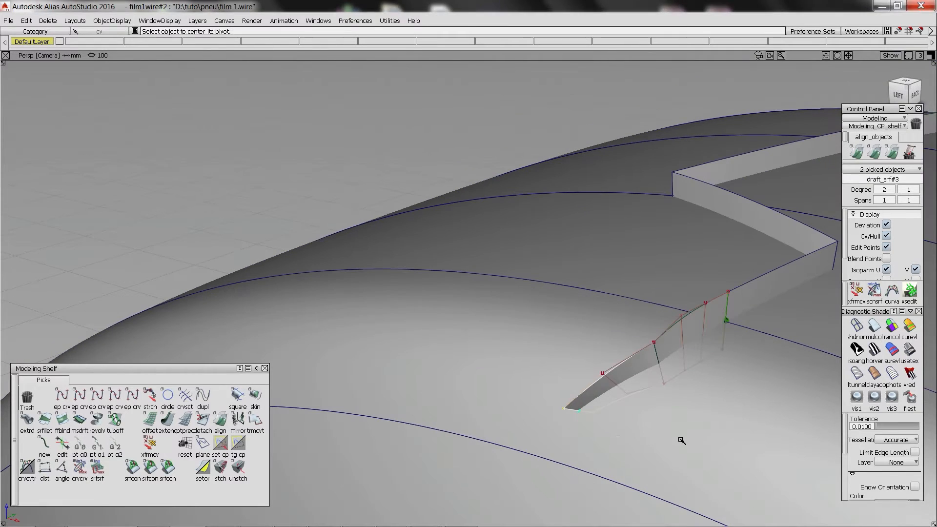
{"action": "left_click_drag", "start_coordinate": [588, 449], "coordinate": [628, 407], "text": "alt+shift"}
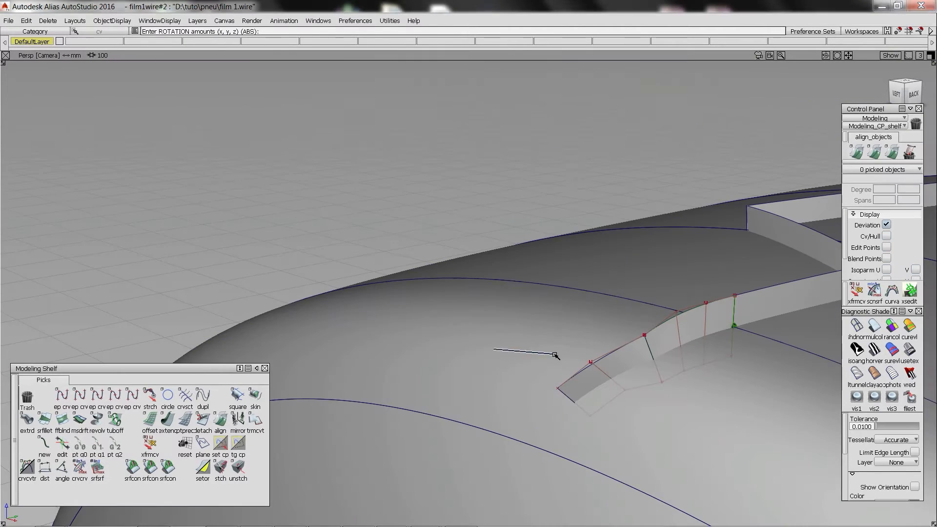
{"action": "left_click_drag", "start_coordinate": [671, 422], "coordinate": [440, 364], "text": "alt+shift"}
{"action": "right_click_drag", "start_coordinate": [596, 318], "coordinate": [532, 326], "text": "alt+shift"}
Move the middle control points of the near end wall piece about 1 mm along X.
{"action": "left_click_drag", "start_coordinate": [459, 333], "coordinate": [485, 346]}
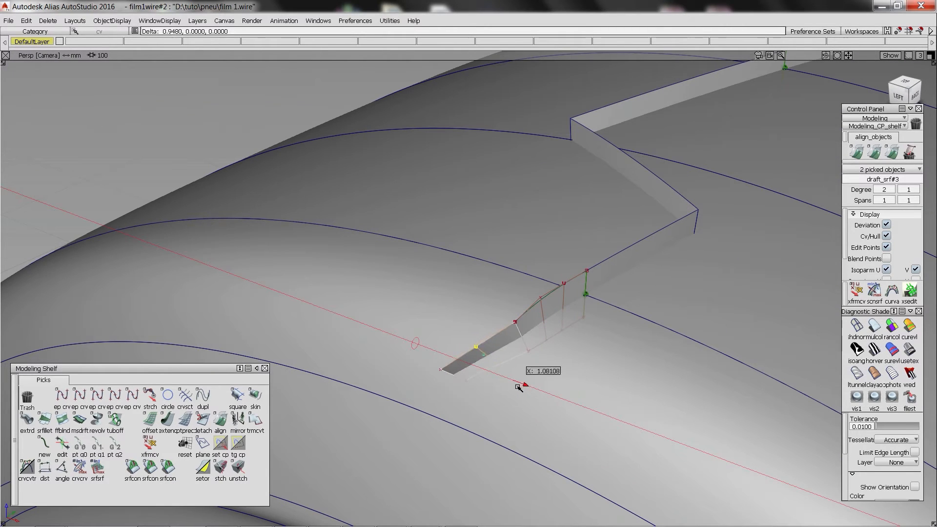
{"action": "left_click_drag", "start_coordinate": [518, 388], "coordinate": [525, 376], "text": "alt+shift"}
{"action": "left_click", "coordinate": [596, 251]}
{"action": "middle_click_drag", "start_coordinate": [596, 251], "coordinate": [540, 300], "text": "alt+shift"}
Build a surface fillet with a 10 mm chordal length between the last two wall pieces at the near end.
{"action": "left_click", "coordinate": [44, 420]}
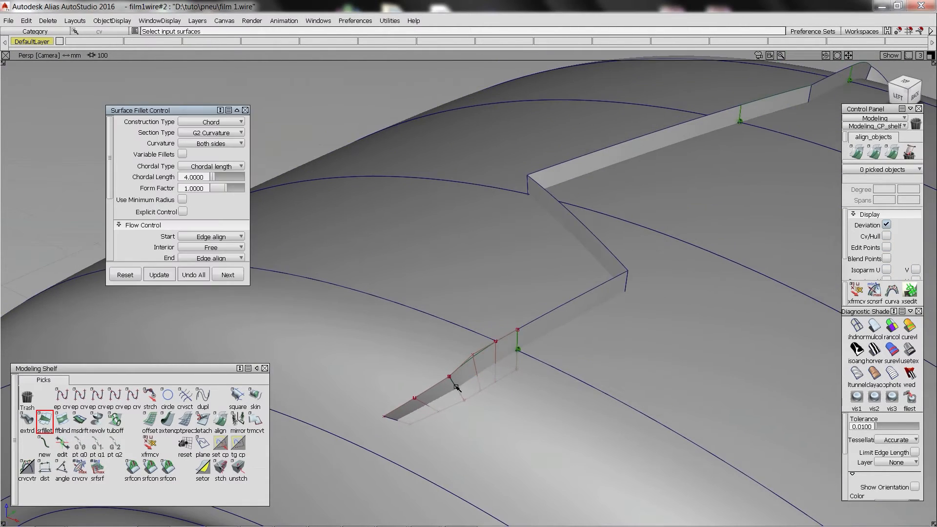
{"action": "key", "text": "space"}
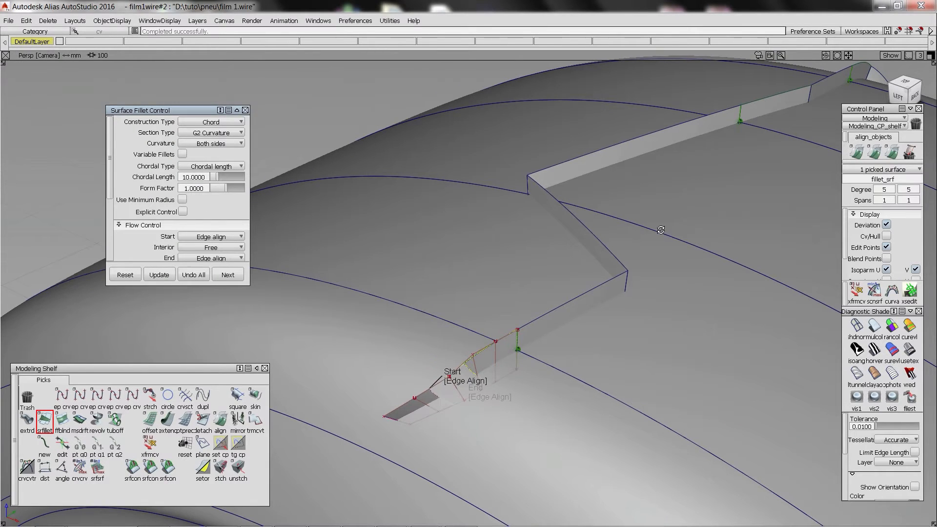
{"action": "left_click_drag", "start_coordinate": [683, 259], "coordinate": [623, 255], "text": "alt+shift"}
{"action": "key", "text": "space"}
Fillet the first sharp corner of the zigzag wall with a chordal length of 40 mm.
{"action": "left_click", "coordinate": [662, 303]}
{"action": "left_click", "coordinate": [648, 264]}
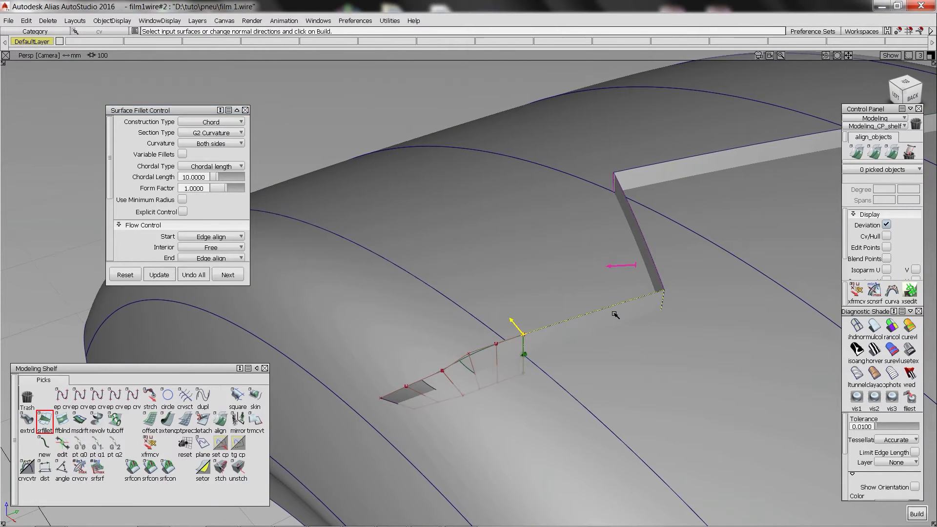
{"action": "left_click_drag", "start_coordinate": [206, 177], "coordinate": [136, 176]}
{"action": "type", "text": "40"}
{"action": "key", "text": "Return"}
{"action": "left_click_drag", "start_coordinate": [576, 234], "coordinate": [644, 310], "text": "alt+shift"}
Build a chordal surface fillet on the second sharp corner of the zigzag wall.
{"action": "key", "text": "space"}
{"action": "left_click", "coordinate": [529, 152]}
{"action": "right_click_drag", "start_coordinate": [529, 152], "coordinate": [610, 181], "text": "alt+shift"}
{"action": "left_click_drag", "start_coordinate": [610, 181], "coordinate": [581, 178], "text": "alt+shift"}
{"action": "right_click_drag", "start_coordinate": [581, 178], "coordinate": [498, 166], "text": "alt+shift"}
{"action": "left_click_drag", "start_coordinate": [498, 166], "coordinate": [609, 427], "text": "ctrl+shift"}
Turn off shading in the Top view and compare the rounded wall corners with the reference tread image.
{"action": "key", "text": "F5"}
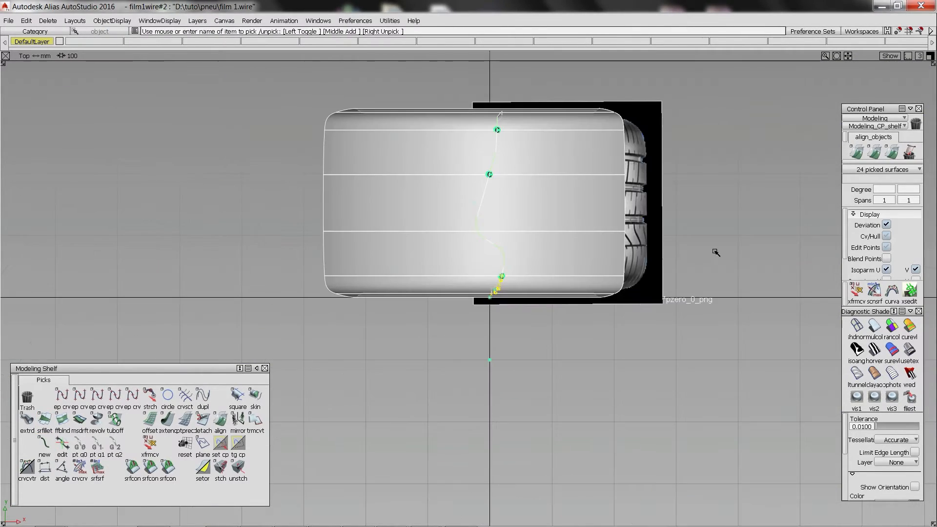
{"action": "right_click_drag", "start_coordinate": [716, 254], "coordinate": [843, 374], "text": "alt+shift"}
{"action": "left_click", "coordinate": [857, 322]}
{"action": "right_click_drag", "start_coordinate": [536, 180], "coordinate": [498, 169], "text": "alt+shift"}
{"action": "left_click_drag", "start_coordinate": [498, 169], "coordinate": [532, 195], "text": "ctrl+shift"}
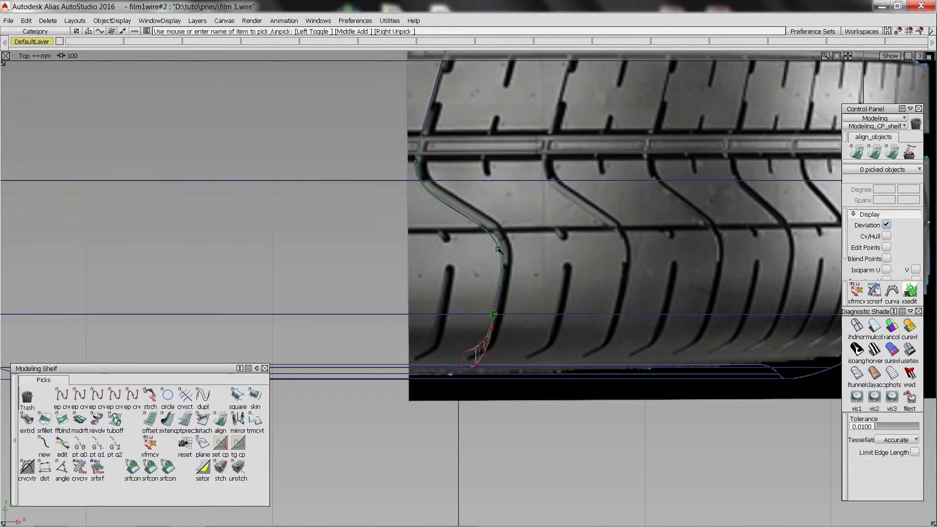
{"action": "left_click", "coordinate": [501, 253]}
{"action": "key", "text": "Return"}
{"action": "middle_click_drag", "start_coordinate": [643, 147], "coordinate": [640, 227], "text": "alt+shift"}
In the perspective view, fillet the two wall pieces at the far end with a chordal length of 10 mm.
{"action": "key", "text": "F8"}
{"action": "left_click_drag", "start_coordinate": [639, 228], "coordinate": [753, 329], "text": "alt+shift"}
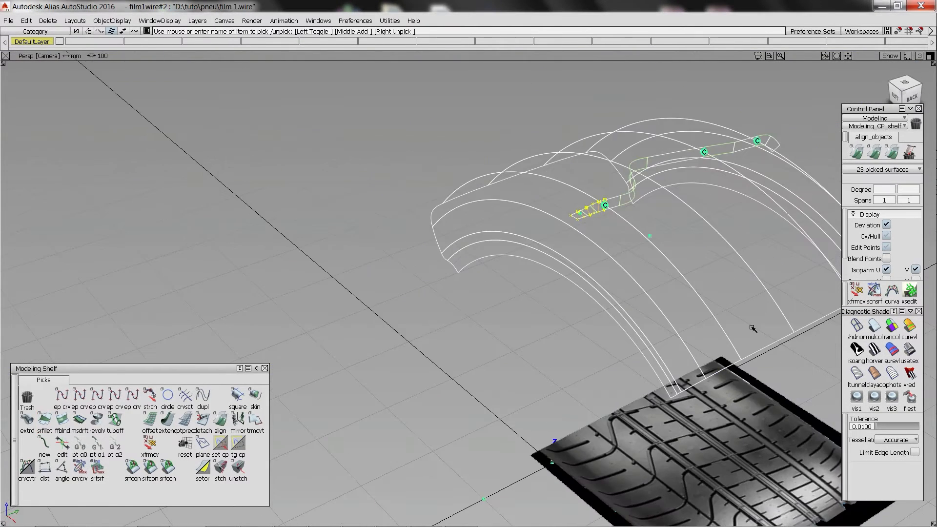
{"action": "left_click", "coordinate": [762, 143], "text": "alt+shift"}
{"action": "left_click_drag", "start_coordinate": [776, 147], "coordinate": [414, 141], "text": "alt+shift"}
{"action": "right_click_drag", "start_coordinate": [414, 141], "coordinate": [484, 176], "text": "alt+shift"}
{"action": "left_click_drag", "start_coordinate": [484, 176], "coordinate": [500, 188], "text": "alt+shift"}
{"action": "left_click", "coordinate": [603, 260]}
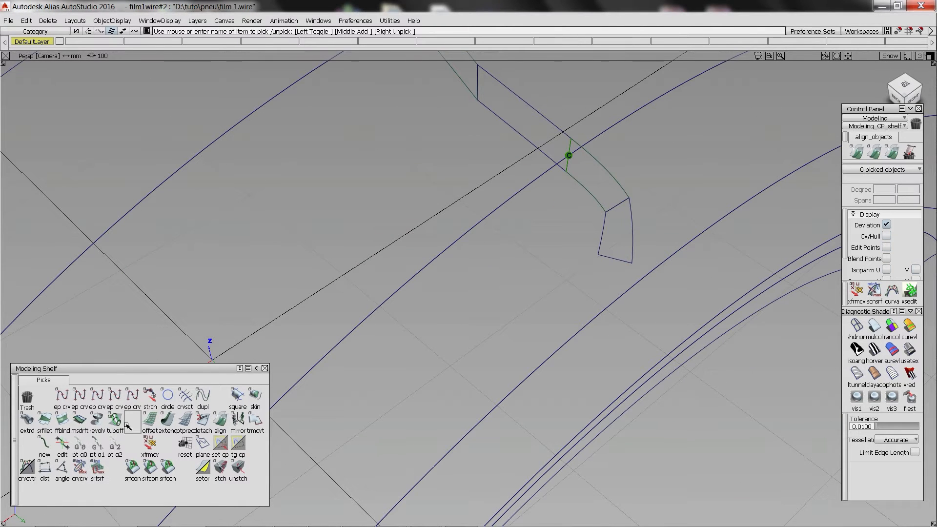
{"action": "double_click", "coordinate": [151, 421]}
{"action": "left_click", "coordinate": [46, 420]}
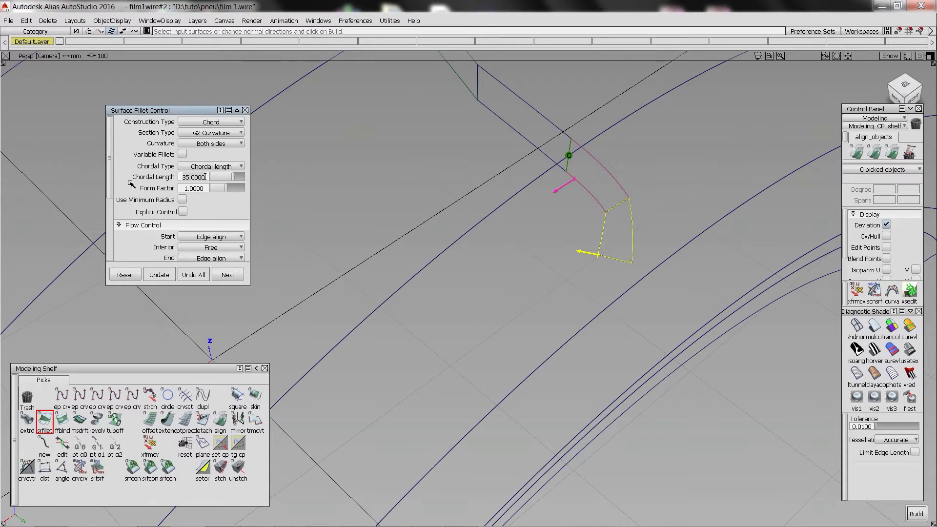
{"action": "left_click_drag", "start_coordinate": [342, 235], "coordinate": [507, 225], "text": "alt+shift"}
{"action": "right_click_drag", "start_coordinate": [508, 225], "coordinate": [420, 224], "text": "alt+shift"}
{"action": "left_click_drag", "start_coordinate": [420, 225], "coordinate": [463, 231], "text": "alt+shift"}
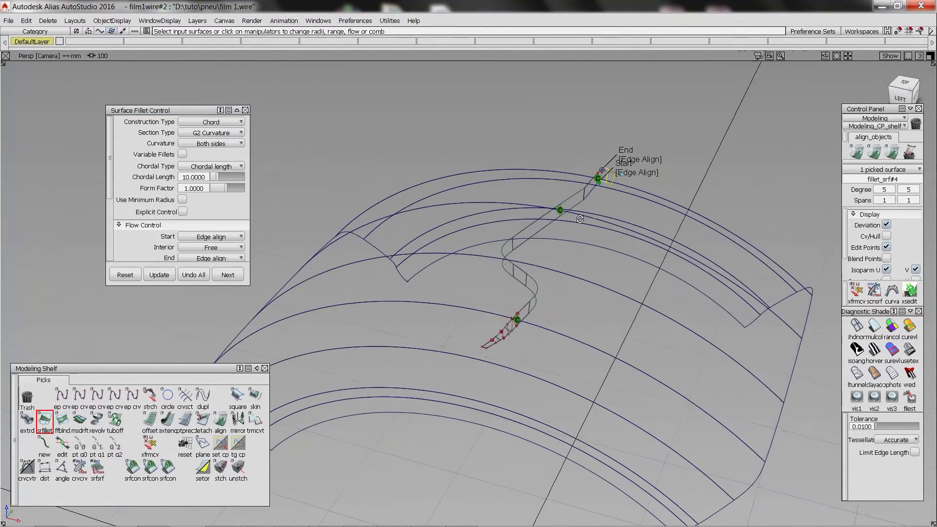
{"action": "left_click", "coordinate": [228, 275]}
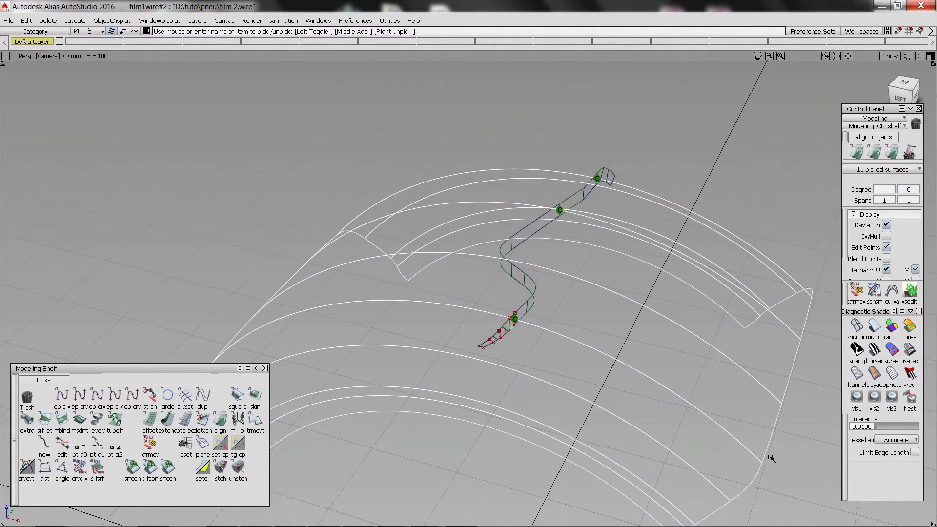
Hide the tyre surfaces and offset all the groove wall surfaces by 5 mm to form the opposite wall.
{"action": "left_click", "coordinate": [513, 290]}
{"action": "left_click", "coordinate": [150, 421]}
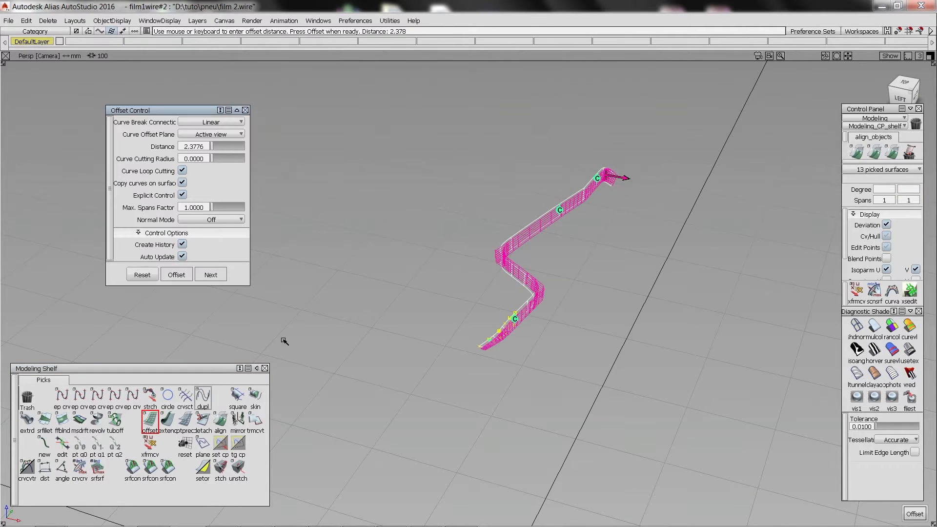
{"action": "key", "text": "BackSpace"}
{"action": "key", "text": "Return"}
{"action": "left_click", "coordinate": [176, 275]}
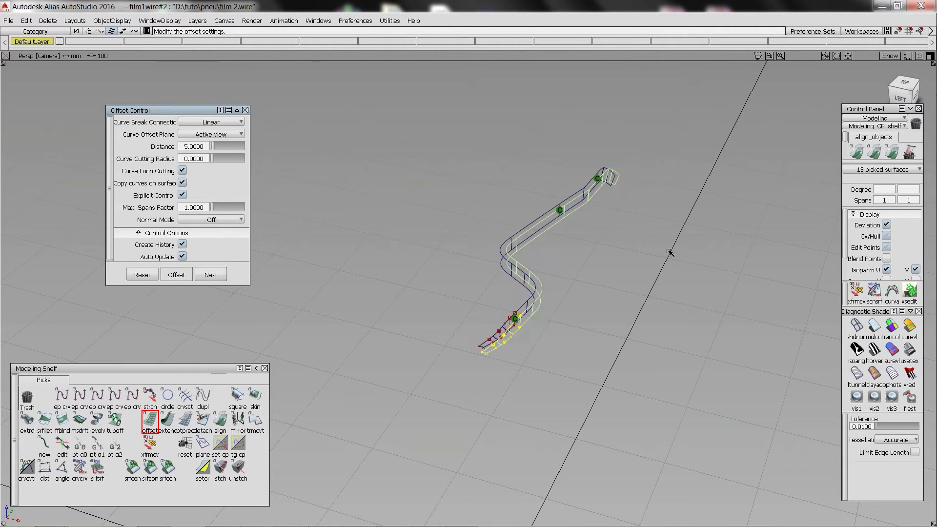
{"action": "right_click_drag", "start_coordinate": [483, 293], "coordinate": [558, 295], "text": "alt+shift"}
{"action": "left_click_drag", "start_coordinate": [558, 296], "coordinate": [736, 285], "text": "alt+shift"}
{"action": "left_click", "coordinate": [210, 274]}
Check the surface continuity of the offset wall and align the inner edge of the far-end fillet to its neighbour with G2 continuity.
{"action": "left_click", "coordinate": [167, 468]}
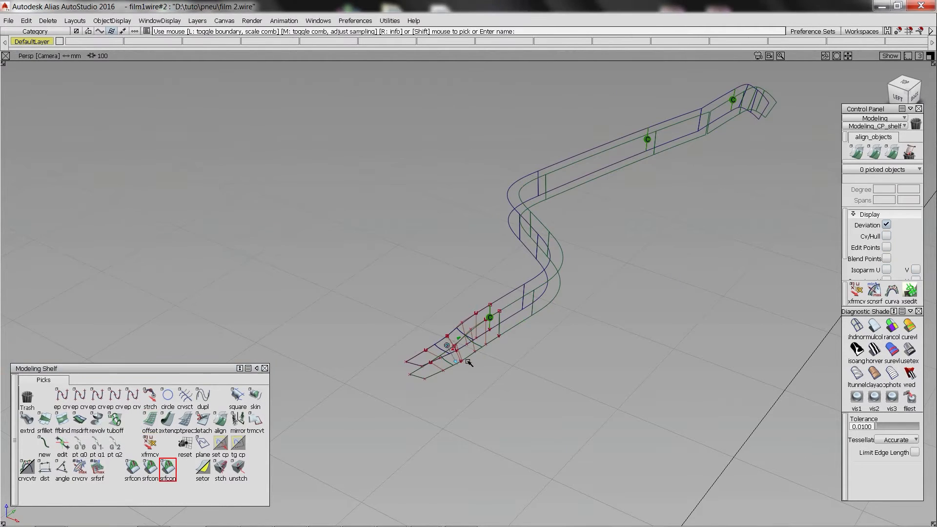
{"action": "right_click_drag", "start_coordinate": [464, 360], "coordinate": [444, 380], "text": "alt+shift"}
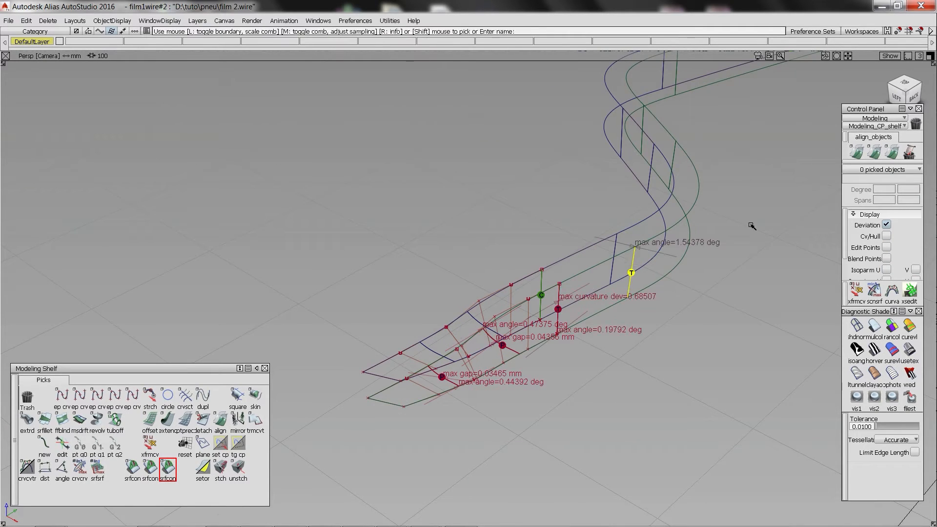
{"action": "left_click_drag", "start_coordinate": [752, 226], "coordinate": [626, 281], "text": "alt+shift"}
{"action": "left_click_drag", "start_coordinate": [637, 162], "coordinate": [462, 191], "text": "alt+shift"}
{"action": "left_click", "coordinate": [470, 189]}
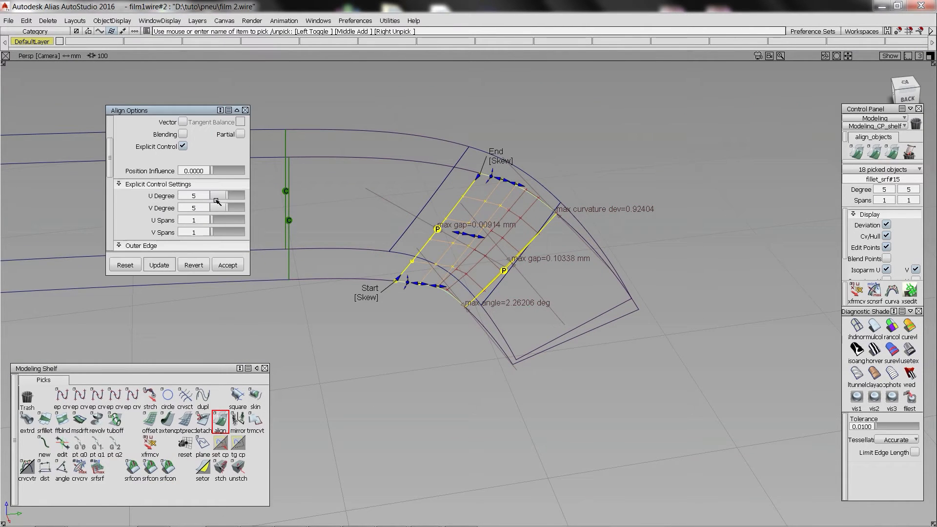
{"action": "left_click", "coordinate": [216, 198]}
{"action": "left_click", "coordinate": [217, 206]}
{"action": "left_click", "coordinate": [227, 204]}
{"action": "left_click", "coordinate": [492, 282]}
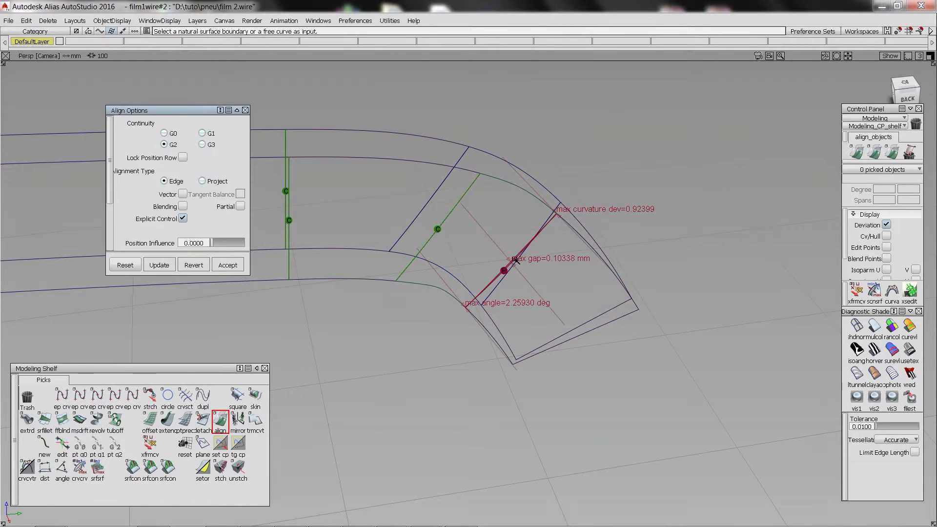
Align the rounded corner surfaces in the middle of the offset wall to the adjoining straight pieces with G2 continuity.
{"action": "right_click_drag", "start_coordinate": [673, 279], "coordinate": [594, 262], "text": "alt+shift"}
{"action": "middle_click_drag", "start_coordinate": [594, 262], "coordinate": [800, 303], "text": "alt+shift"}
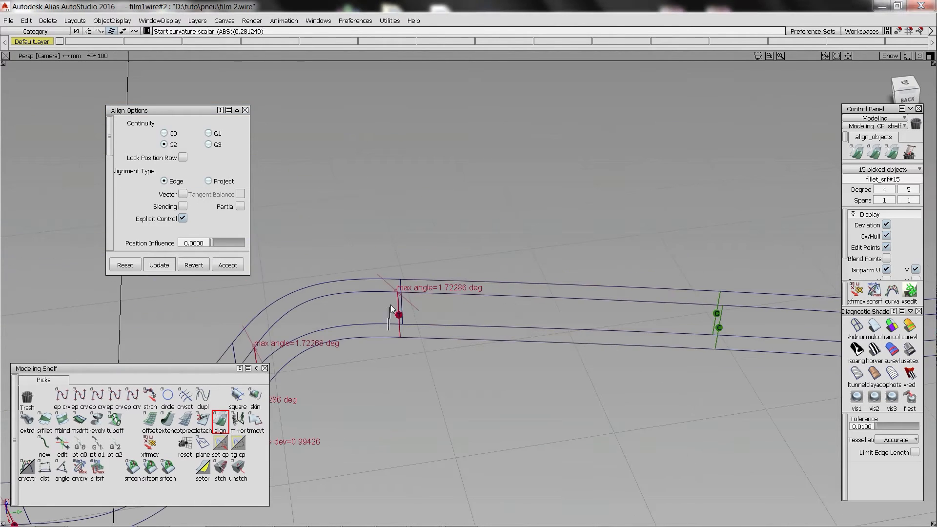
{"action": "left_click", "coordinate": [392, 313]}
{"action": "middle_click_drag", "start_coordinate": [364, 367], "coordinate": [479, 282], "text": "alt+shift"}
{"action": "left_click", "coordinate": [394, 282]}
{"action": "middle_click_drag", "start_coordinate": [409, 297], "coordinate": [510, 230], "text": "alt+shift"}
{"action": "left_click", "coordinate": [453, 273]}
{"action": "middle_click_drag", "start_coordinate": [371, 312], "coordinate": [469, 266], "text": "alt+shift"}
{"action": "left_click", "coordinate": [415, 293]}
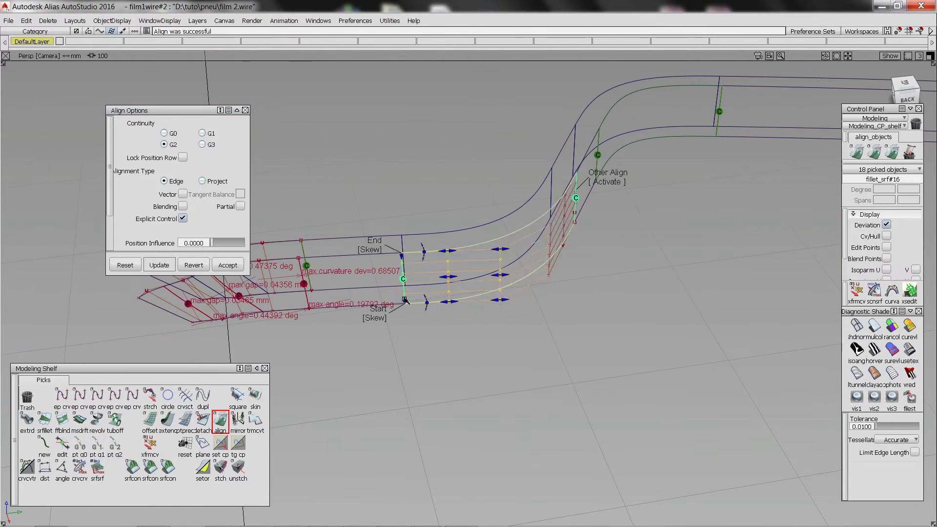
Align the first curved piece near the close end of the offset wall to the long straight piece with G2 continuity.
{"action": "middle_click_drag", "start_coordinate": [415, 278], "coordinate": [593, 329], "text": "alt+shift"}
{"action": "left_click_drag", "start_coordinate": [488, 313], "coordinate": [312, 293], "text": "ctrl+shift"}
{"action": "right_click_drag", "start_coordinate": [312, 293], "coordinate": [366, 298], "text": "alt+shift"}
{"action": "left_click", "coordinate": [372, 308]}
{"action": "right_click_drag", "start_coordinate": [454, 313], "coordinate": [488, 331], "text": "ctrl+shift"}
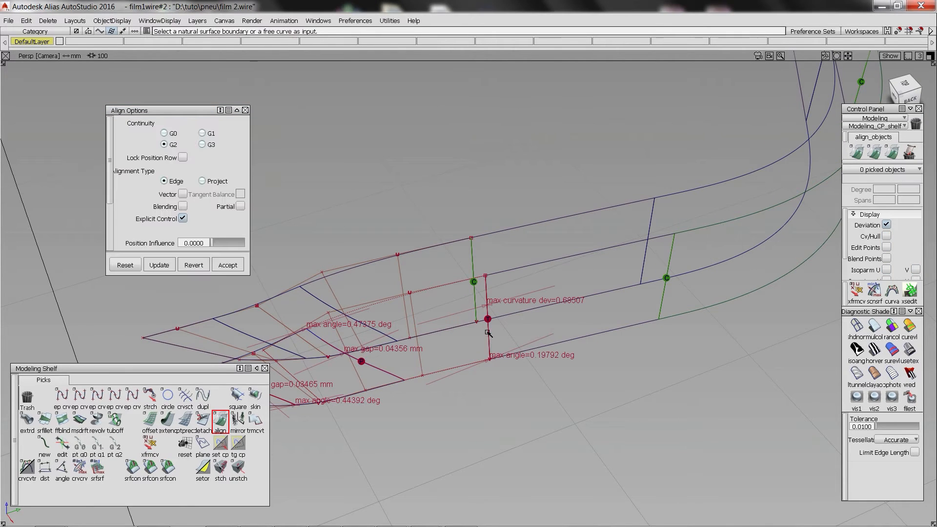
{"action": "left_click", "coordinate": [488, 332]}
{"action": "middle_click_drag", "start_coordinate": [429, 361], "coordinate": [542, 346], "text": "alt+shift"}
{"action": "left_click", "coordinate": [541, 356]}
{"action": "left_click", "coordinate": [538, 348]}
{"action": "left_click", "coordinate": [859, 514]}
{"action": "left_click_drag", "start_coordinate": [542, 366], "coordinate": [517, 368], "text": "alt+shift"}
Align both edges of the near-end fillet surface to its neighbours with G2 continuity, raising its U degree to 6.
{"action": "left_click", "coordinate": [220, 421]}
{"action": "left_click", "coordinate": [481, 359]}
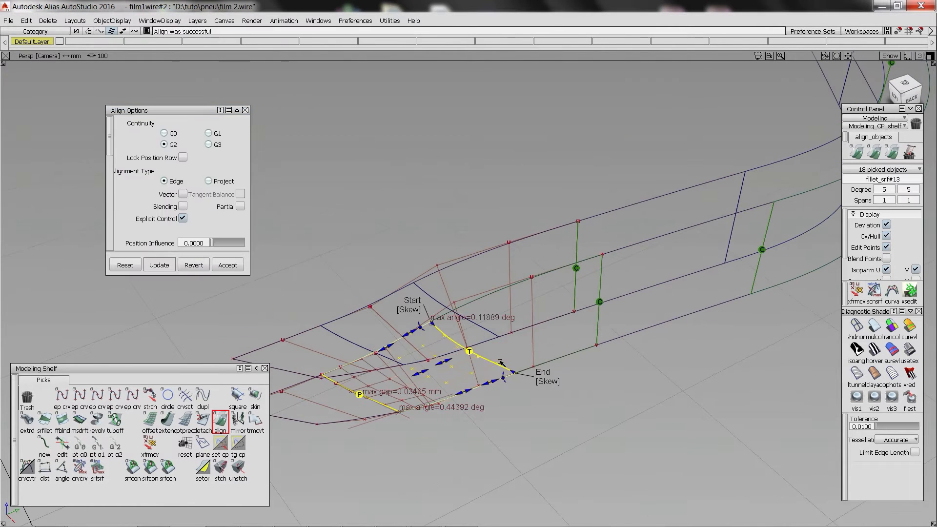
{"action": "middle_click_drag", "start_coordinate": [489, 356], "coordinate": [527, 346], "text": "alt+shift"}
{"action": "scroll", "coordinate": [195, 215], "scroll_direction": "down", "scroll_amount": 3}
{"action": "left_click", "coordinate": [235, 208]}
{"action": "left_click", "coordinate": [427, 381]}
{"action": "left_click", "coordinate": [424, 396]}
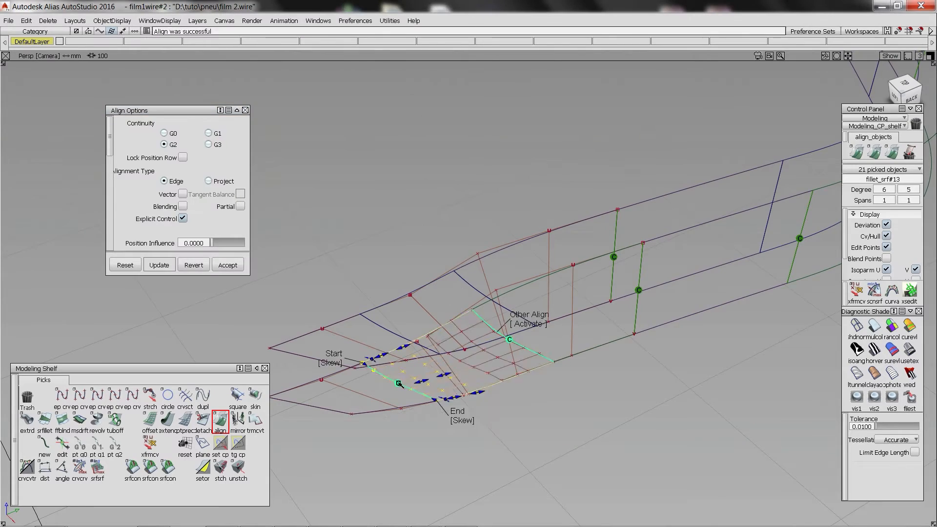
{"action": "left_click_drag", "start_coordinate": [430, 385], "coordinate": [479, 390], "text": "alt+shift"}
{"action": "right_click_drag", "start_coordinate": [478, 391], "coordinate": [449, 425], "text": "alt+shift"}
{"action": "left_click_drag", "start_coordinate": [449, 425], "coordinate": [416, 439], "text": "alt+shift"}
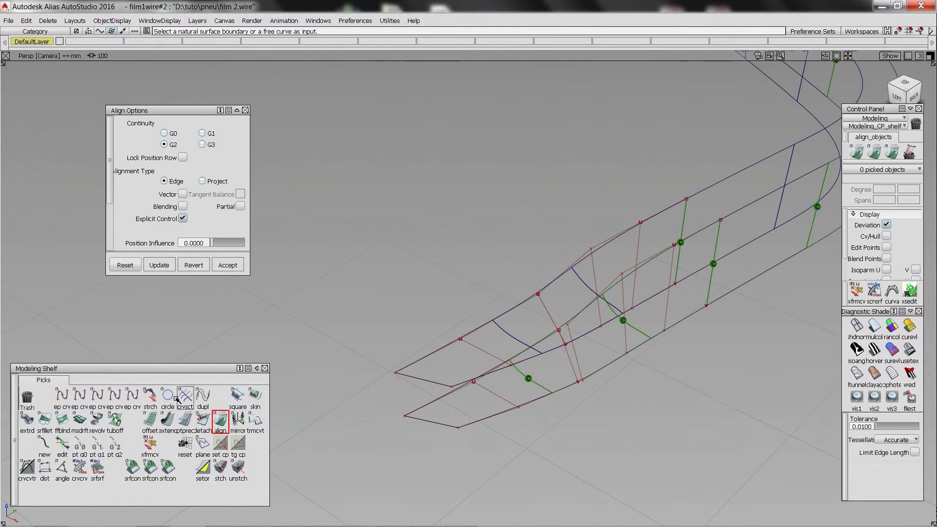
Close both ends of the groove with skin surfaces between the end edges of the two walls.
{"action": "left_click", "coordinate": [255, 397]}
{"action": "left_click", "coordinate": [446, 385]}
{"action": "left_click", "coordinate": [449, 426]}
{"action": "right_click_drag", "start_coordinate": [733, 295], "coordinate": [679, 244], "text": "alt+shift"}
{"action": "left_click", "coordinate": [614, 233]}
{"action": "left_click", "coordinate": [633, 235]}
{"action": "left_click_drag", "start_coordinate": [633, 235], "coordinate": [659, 241], "text": "alt+shift"}
{"action": "middle_click_drag", "start_coordinate": [659, 241], "coordinate": [590, 287], "text": "alt+shift"}
Create tubular offsets with a 2.5 mm radius along the corners between the end cap and the two groove walls.
{"action": "left_click", "coordinate": [115, 421]}
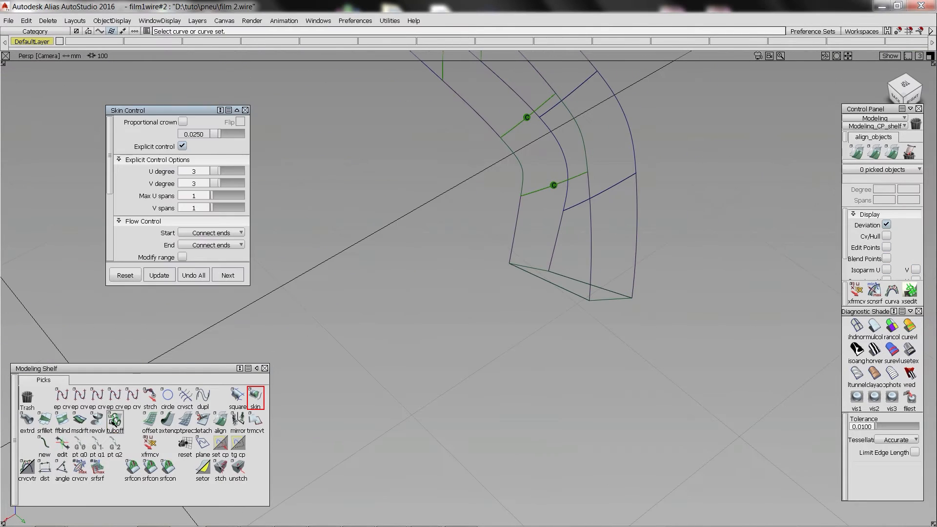
{"action": "left_click", "coordinate": [562, 288]}
{"action": "left_click", "coordinate": [547, 289]}
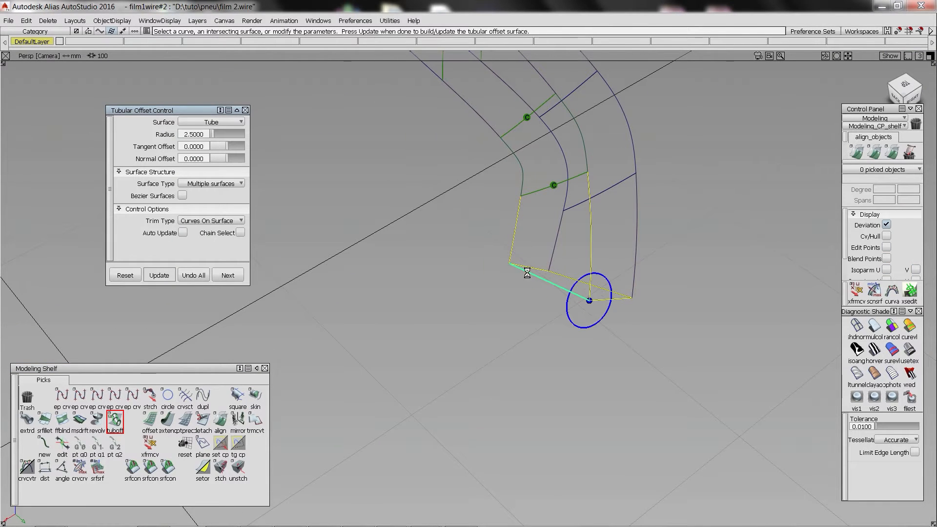
{"action": "left_click_drag", "start_coordinate": [527, 273], "coordinate": [513, 269], "text": "alt+shift"}
{"action": "left_click", "coordinate": [620, 299]}
{"action": "left_click", "coordinate": [626, 299]}
{"action": "key", "text": "Delete"}
{"action": "key", "text": "Return"}
{"action": "left_click", "coordinate": [606, 299]}
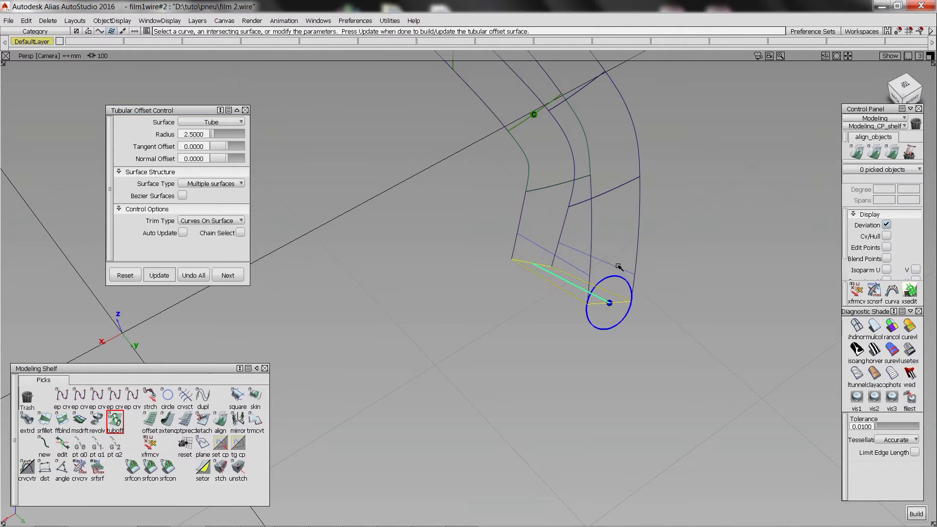
Build degree 5 freeform blends with edge-aligned ends from both walls to the middle of the end cap.
{"action": "key", "text": "f"}
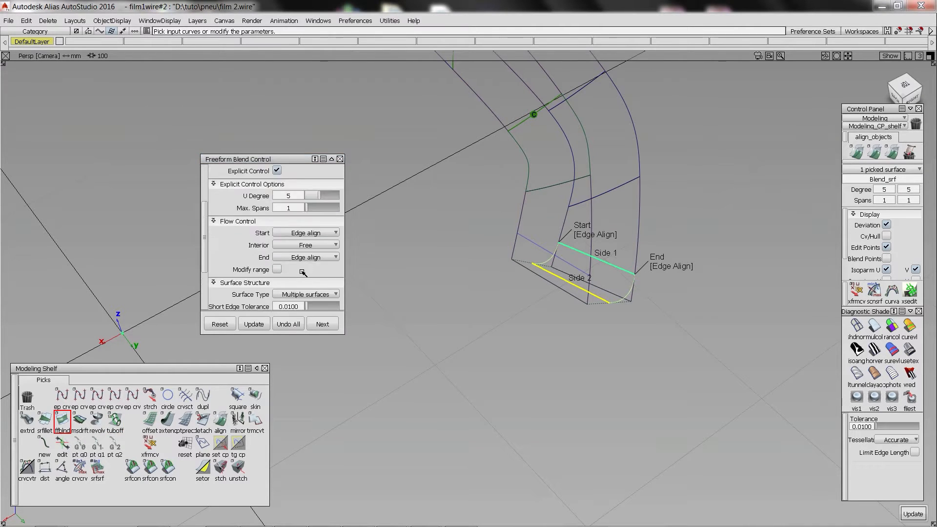
{"action": "left_click_drag", "start_coordinate": [632, 292], "coordinate": [585, 303], "text": "alt+shift"}
{"action": "key", "text": "space"}
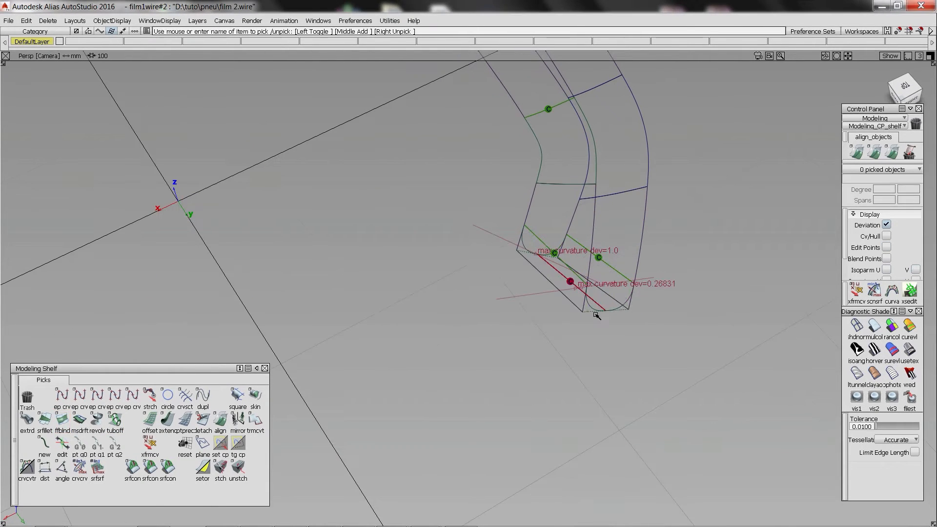
Check the continuity of the end-cap blends and align the two blend surfaces along their shared edge with G2 continuity.
{"action": "left_click", "coordinate": [169, 470]}
{"action": "left_click", "coordinate": [586, 282]}
{"action": "left_click", "coordinate": [609, 287]}
{"action": "double_click", "coordinate": [220, 420]}
{"action": "left_click", "coordinate": [600, 304]}
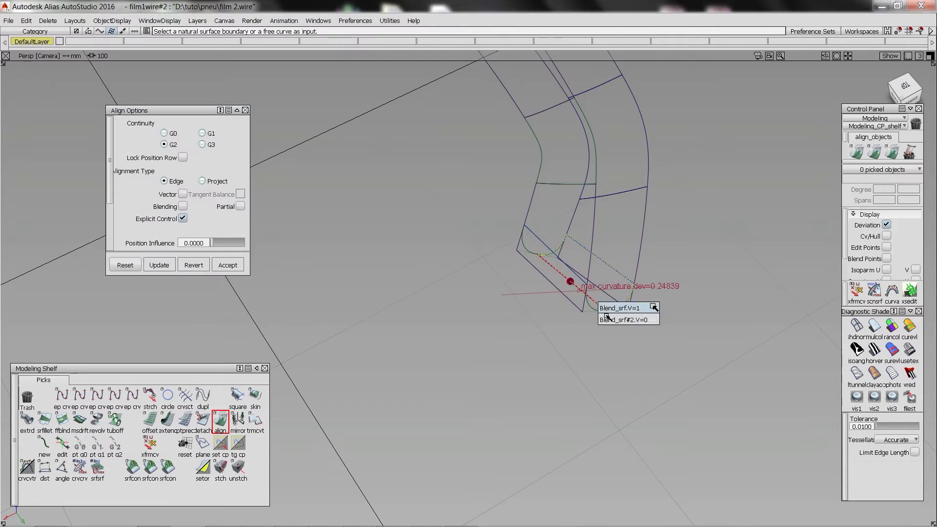
{"action": "left_click", "coordinate": [609, 315]}
{"action": "left_click_drag", "start_coordinate": [110, 141], "coordinate": [110, 171]}
{"action": "left_click_drag", "start_coordinate": [227, 172], "coordinate": [241, 173]}
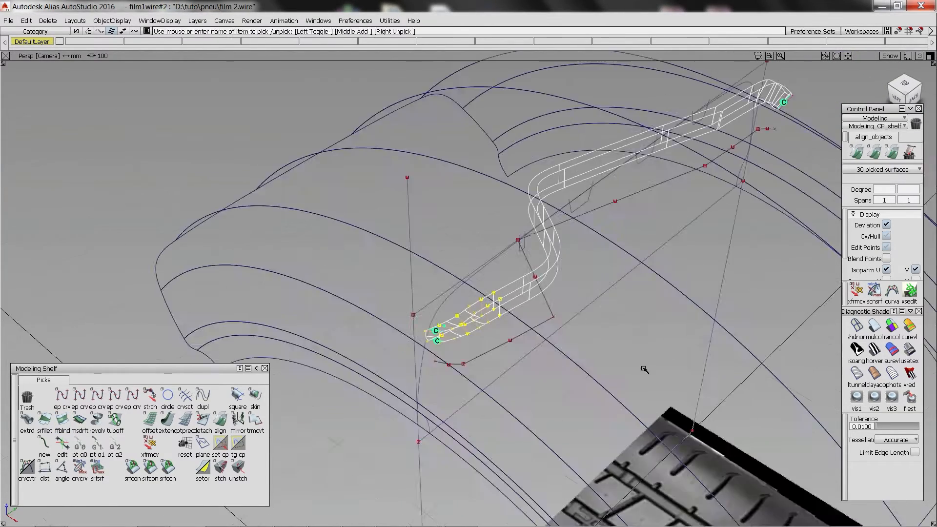
In the Top view, draw two horizontal lines marking the groove's narrow section in the reference image and project them onto both walls.
{"action": "middle_click_drag", "start_coordinate": [439, 254], "coordinate": [448, 194], "text": "alt+shift"}
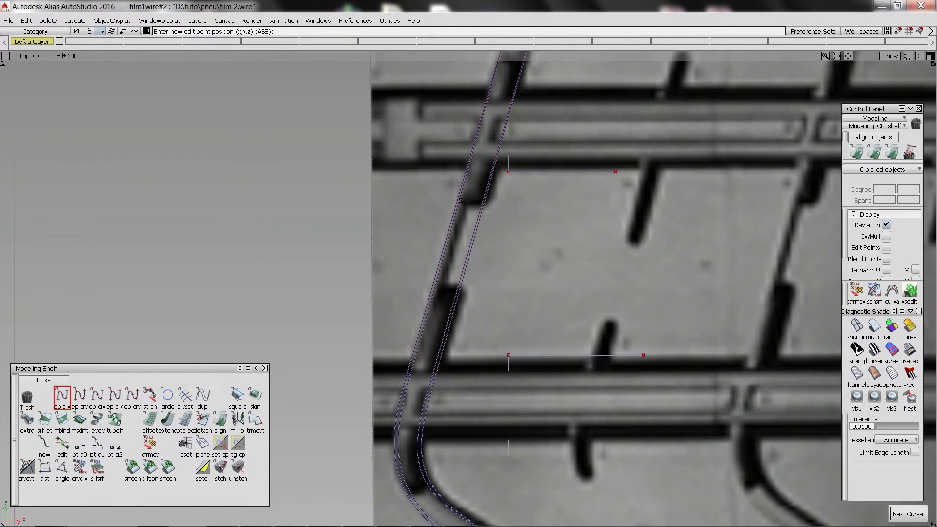
{"action": "left_click_drag", "start_coordinate": [473, 226], "coordinate": [476, 228], "text": "ctrl+shift"}
{"action": "left_click", "coordinate": [476, 228]}
{"action": "left_click_drag", "start_coordinate": [543, 267], "coordinate": [506, 213], "text": "ctrl+shift"}
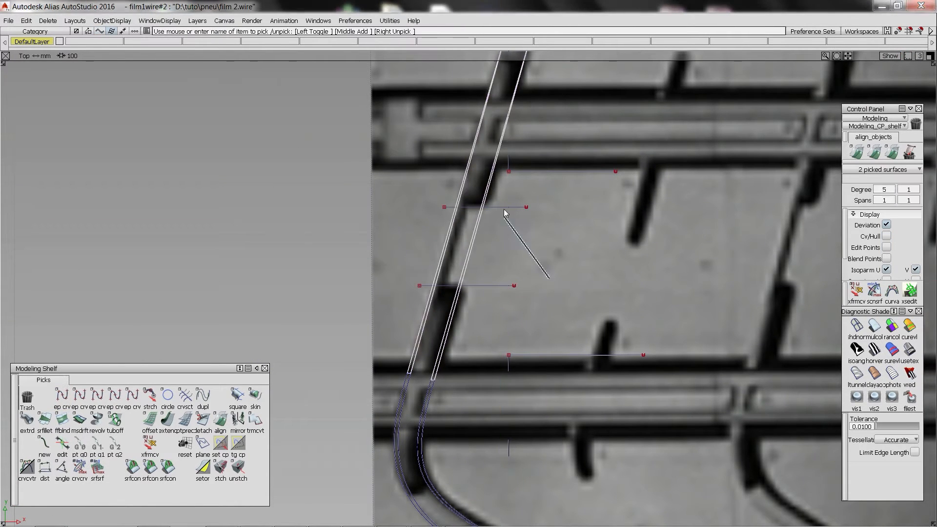
{"action": "middle_click_drag", "start_coordinate": [515, 305], "coordinate": [524, 314], "text": "alt+shift"}
{"action": "key", "text": "Delete"}
{"action": "right_click_drag", "start_coordinate": [523, 314], "coordinate": [593, 357], "text": "alt+shift"}
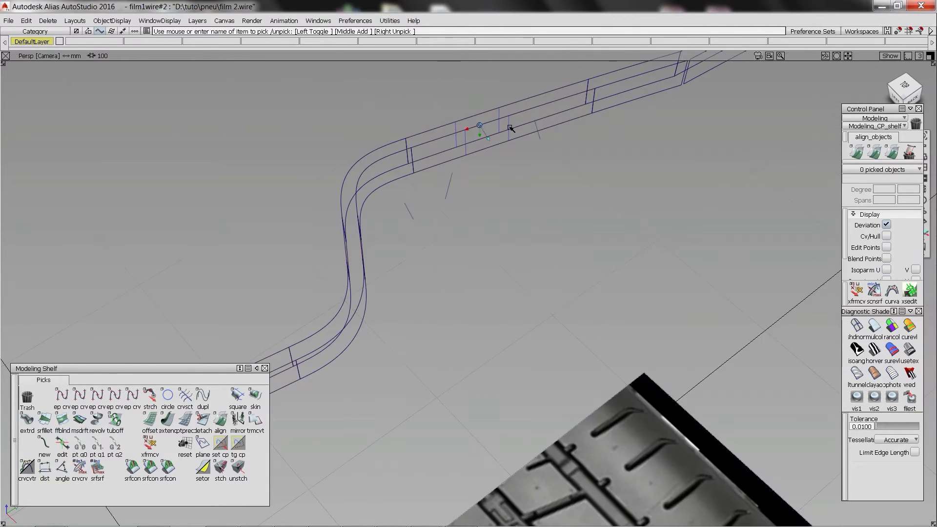
Build the narrow middle section of the groove by skinning surfaces between the repositioned edge curves.
{"action": "left_click", "coordinate": [256, 395]}
{"action": "left_click", "coordinate": [487, 168]}
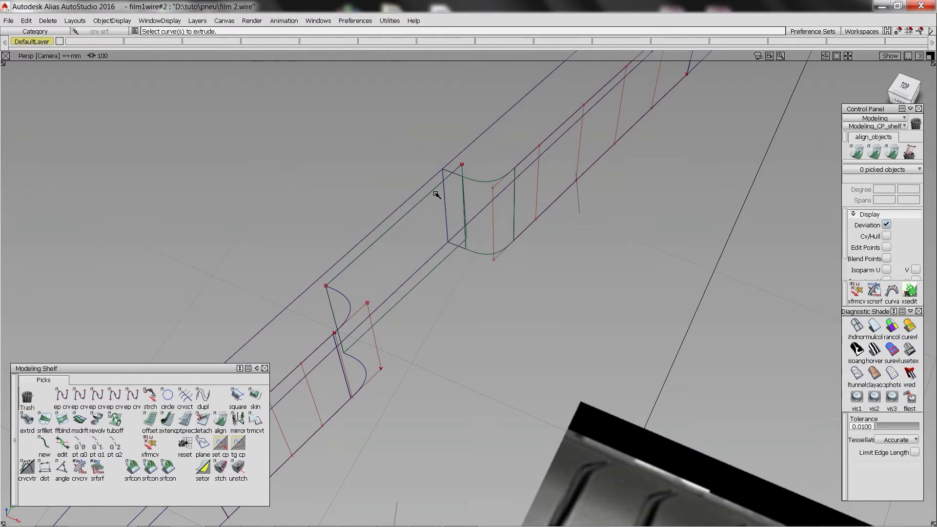
{"action": "left_click", "coordinate": [456, 204]}
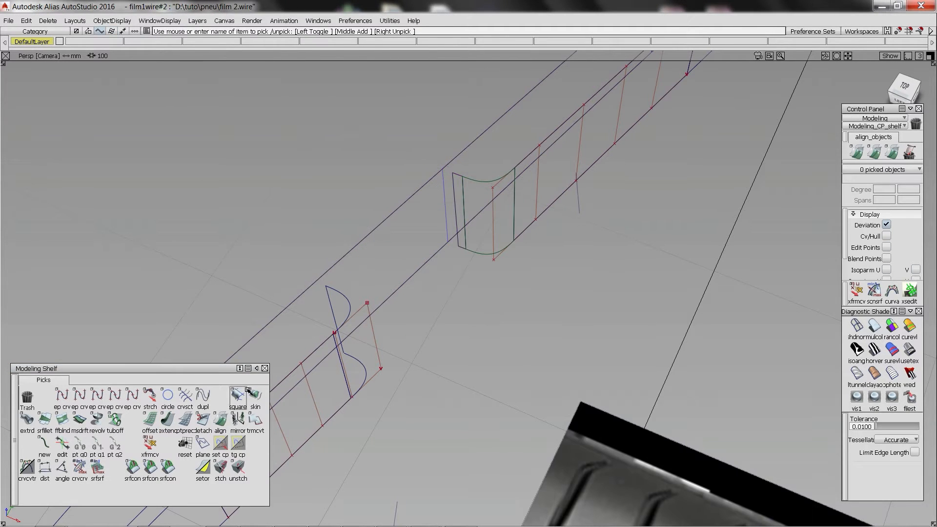
{"action": "double_click", "coordinate": [248, 391]}
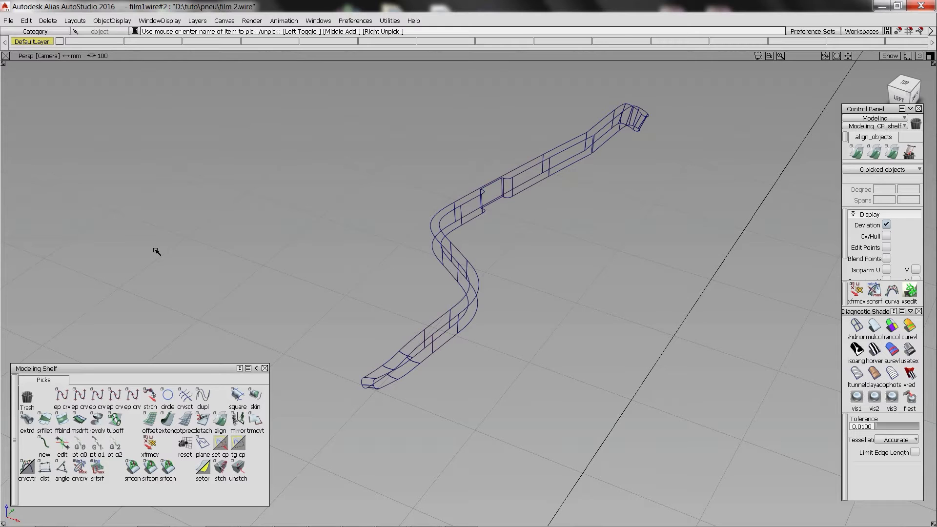
Create a layer named "rainure 1" and assign all the groove surfaces to it.
{"action": "left_click", "coordinate": [197, 20]}
{"action": "left_click", "coordinate": [195, 31]}
{"action": "right_click", "coordinate": [92, 43]}
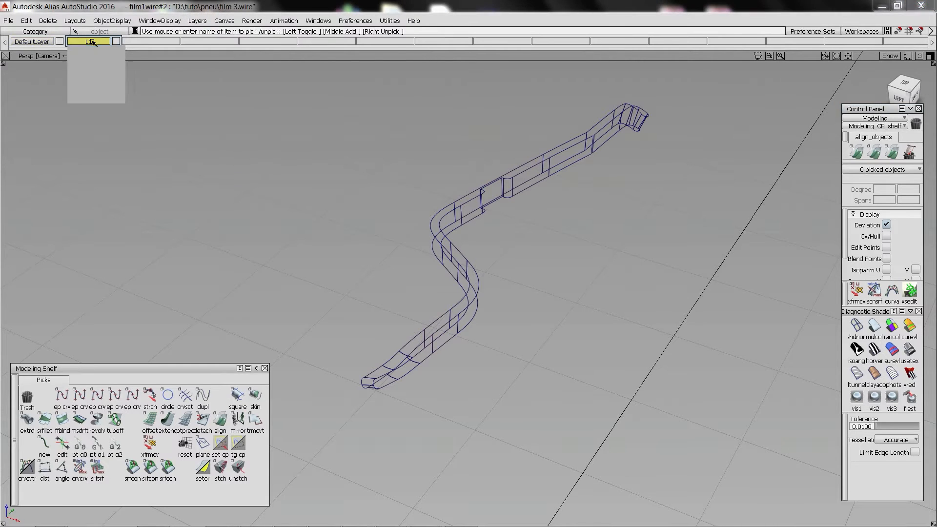
{"action": "left_click", "coordinate": [422, 166]}
{"action": "left_click_drag", "start_coordinate": [350, 172], "coordinate": [508, 274]}
{"action": "right_click", "coordinate": [93, 42]}
{"action": "left_click", "coordinate": [94, 52]}
{"action": "left_click", "coordinate": [95, 41]}
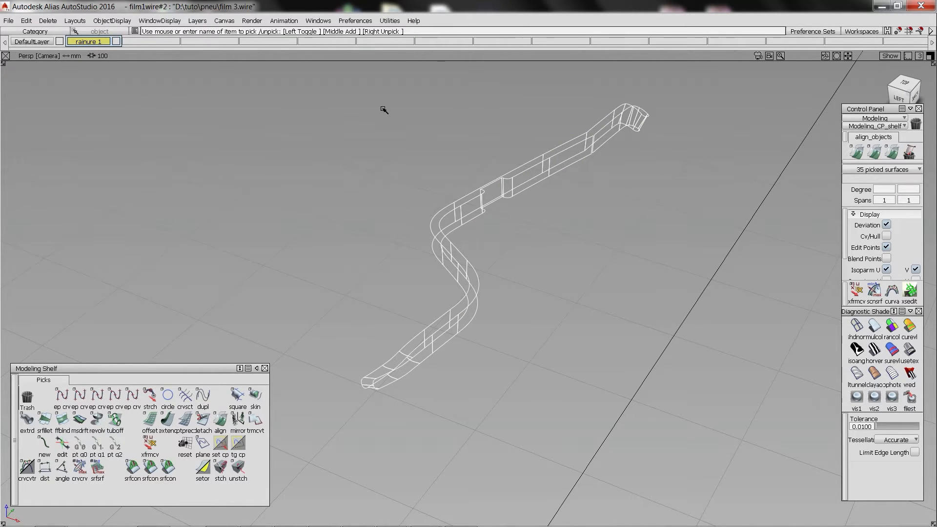
Create a layer named "rainure 2" for a copy of the groove surfaces and hide the "rainure 1" layer.
{"action": "left_click", "coordinate": [197, 20]}
{"action": "left_click", "coordinate": [195, 31]}
{"action": "right_click", "coordinate": [142, 42]}
{"action": "left_click", "coordinate": [143, 52]}
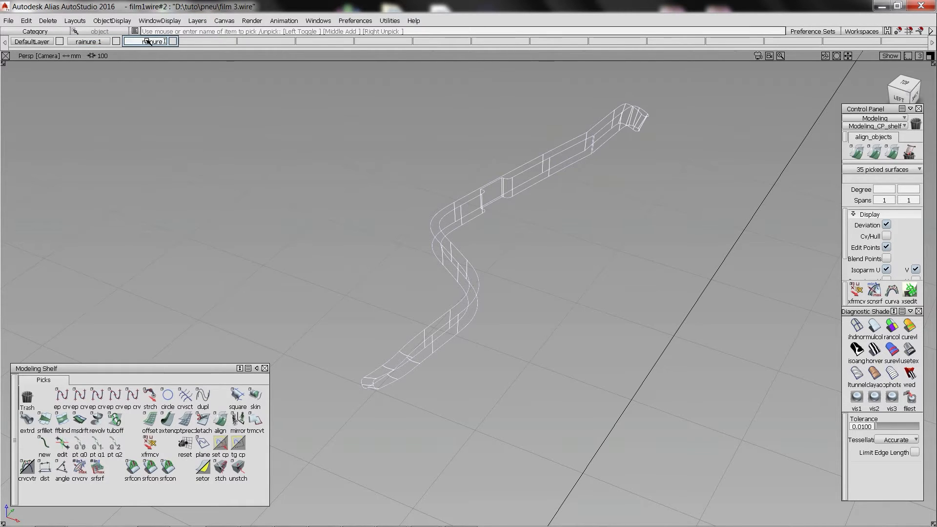
{"action": "left_click", "coordinate": [419, 136]}
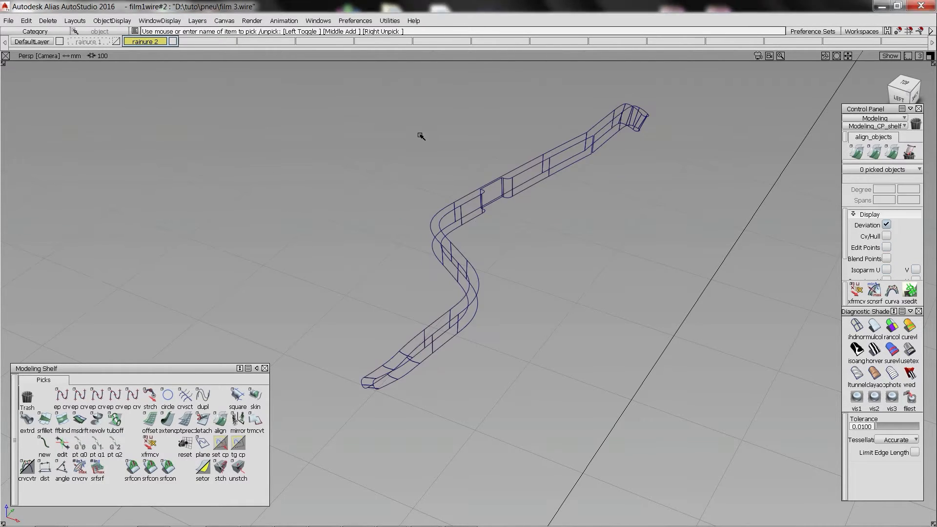
In the Top view, draw nine horizontal lines across the copied groove at the width changes and short slots of the reference tread.
{"action": "left_click_drag", "start_coordinate": [322, 83], "coordinate": [684, 415]}
{"action": "right_click_drag", "start_coordinate": [618, 268], "coordinate": [576, 273], "text": "alt+shift"}
{"action": "left_click", "coordinate": [701, 482]}
{"action": "key", "text": "F5"}
{"action": "right_click_drag", "start_coordinate": [481, 173], "coordinate": [415, 220], "text": "alt+shift"}
{"action": "left_click", "coordinate": [468, 308]}
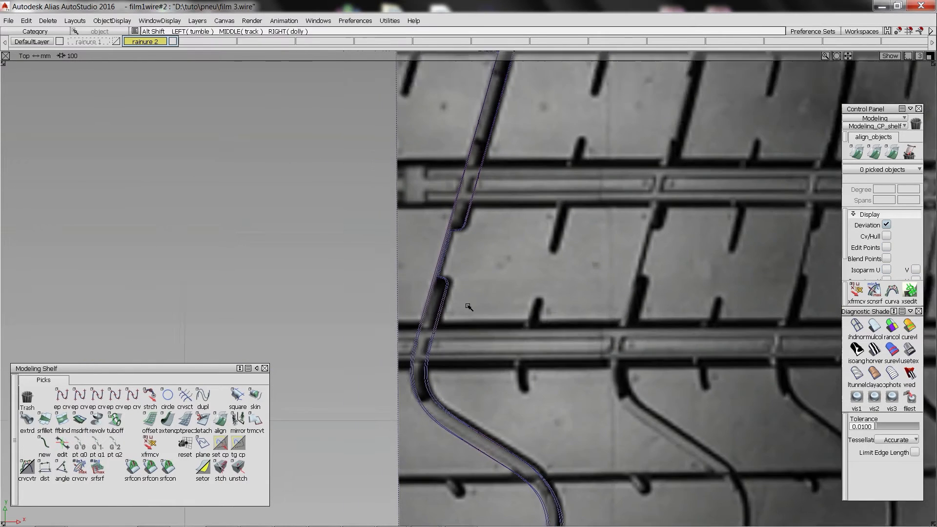
{"action": "middle_click_drag", "start_coordinate": [550, 255], "coordinate": [546, 203], "text": "alt+shift"}
{"action": "right_click_drag", "start_coordinate": [546, 203], "coordinate": [513, 203], "text": "alt+shift"}
{"action": "left_click", "coordinate": [62, 396]}
{"action": "left_click", "coordinate": [492, 285]}
{"action": "middle_click", "coordinate": [351, 285]}
{"action": "left_click", "coordinate": [577, 353]}
{"action": "middle_click", "coordinate": [421, 353]}
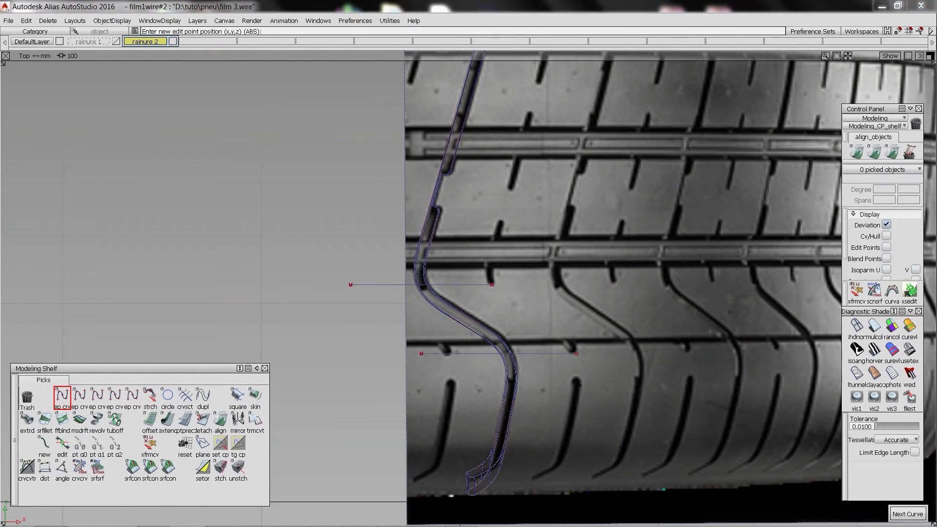
{"action": "left_click", "coordinate": [577, 376]}
{"action": "middle_click", "coordinate": [409, 376]}
{"action": "middle_click_drag", "start_coordinate": [503, 104], "coordinate": [504, 254], "text": "alt+shift"}
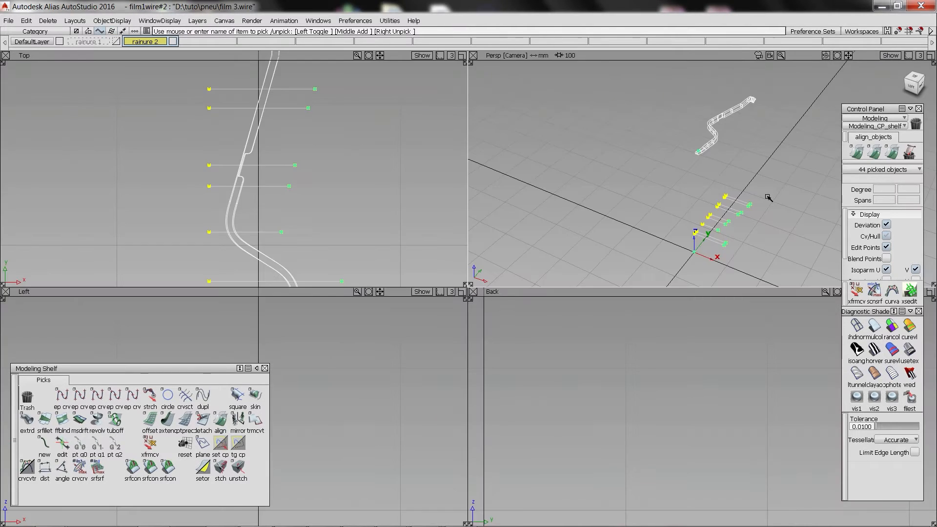
Project the horizontal lines from the Top view onto the copied groove walls.
{"action": "key", "text": "F8"}
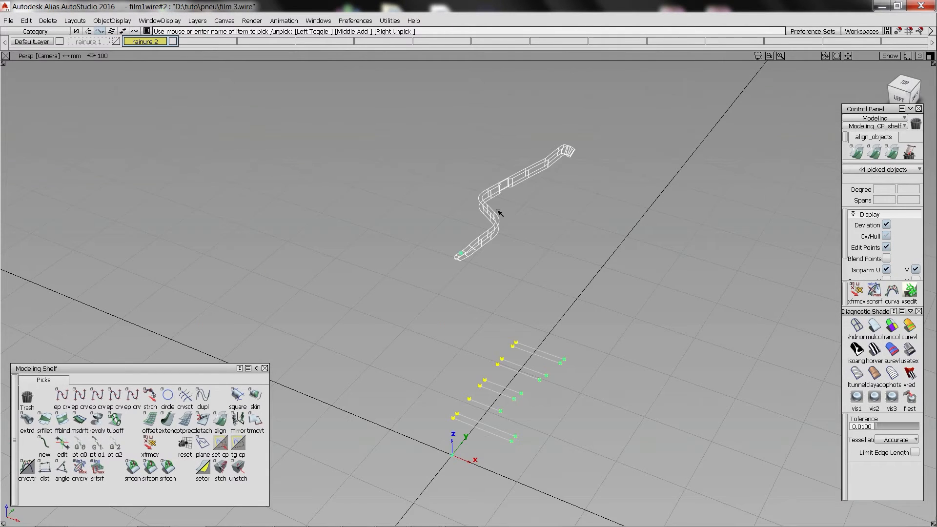
{"action": "left_click_drag", "start_coordinate": [498, 212], "coordinate": [488, 235], "text": "alt+shift"}
{"action": "left_click", "coordinate": [389, 332]}
{"action": "left_click", "coordinate": [446, 302]}
{"action": "key", "text": "F5"}
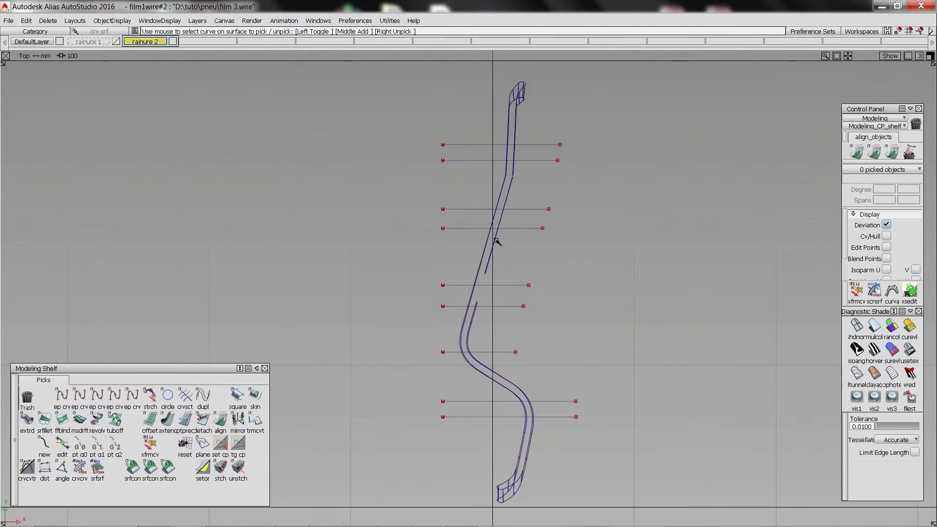
{"action": "key", "text": "F8"}
{"action": "left_click", "coordinate": [167, 419]}
{"action": "left_click", "coordinate": [442, 313]}
{"action": "key", "text": "F5"}
{"action": "key", "text": "F8"}
{"action": "left_click_drag", "start_coordinate": [331, 187], "coordinate": [352, 205], "text": "alt+shift"}
Trim Convert the wall pieces bounded by the projected lines with U degree 5, V degree 1 and one span in each direction.
{"action": "left_click", "coordinate": [255, 420]}
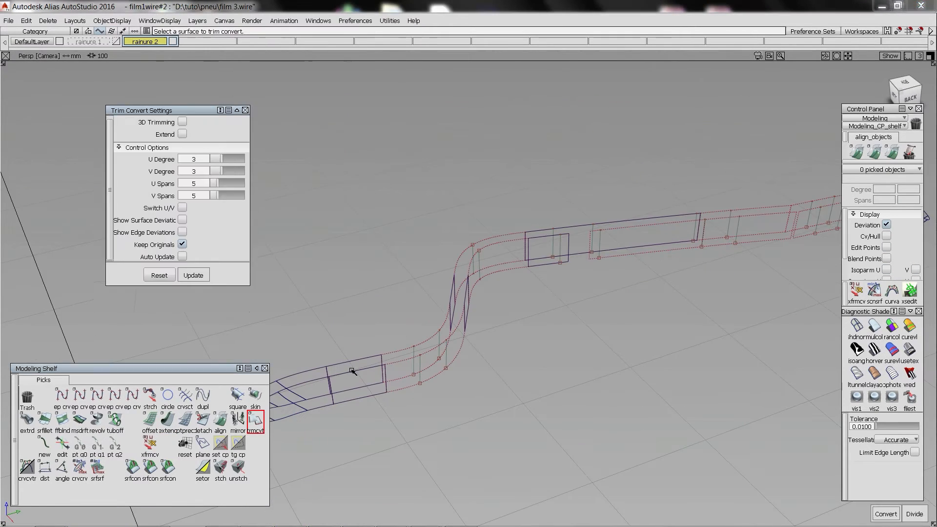
{"action": "left_click", "coordinate": [351, 372]}
{"action": "left_click_drag", "start_coordinate": [351, 372], "coordinate": [448, 338], "text": "alt+shift"}
{"action": "left_click", "coordinate": [256, 420]}
{"action": "left_click", "coordinate": [389, 245]}
{"action": "left_click_drag", "start_coordinate": [389, 245], "coordinate": [543, 254], "text": "alt+shift"}
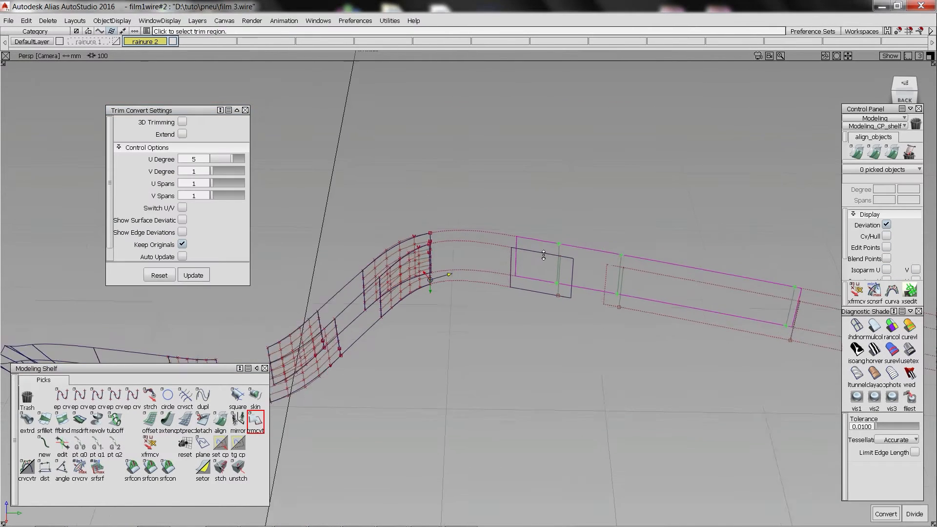
{"action": "left_click", "coordinate": [537, 246]}
{"action": "right_click_drag", "start_coordinate": [537, 246], "coordinate": [337, 259], "text": "alt+shift"}
{"action": "left_click", "coordinate": [473, 264]}
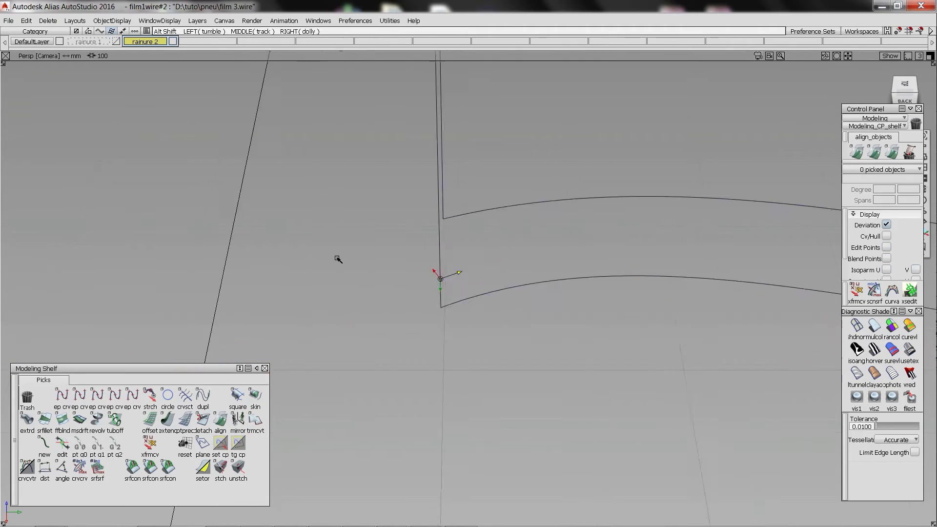
Trim Convert the remaining wall pieces of the curved segment and the straight central segment of the copied groove.
{"action": "left_click", "coordinate": [255, 420]}
{"action": "left_click", "coordinate": [379, 359]}
{"action": "left_click_drag", "start_coordinate": [435, 268], "coordinate": [454, 296], "text": "ctrl+shift"}
{"action": "right_click_drag", "start_coordinate": [453, 297], "coordinate": [410, 188], "text": "alt+shift"}
{"action": "left_click_drag", "start_coordinate": [411, 188], "coordinate": [449, 237], "text": "ctrl+shift"}
{"action": "left_click", "coordinate": [604, 291]}
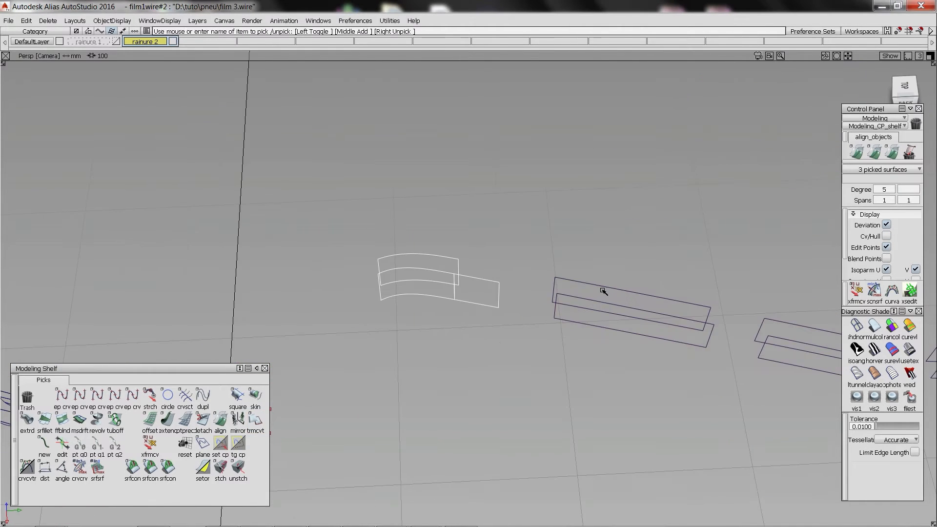
{"action": "left_click", "coordinate": [256, 420]}
{"action": "left_click", "coordinate": [460, 281]}
{"action": "left_click", "coordinate": [573, 274]}
{"action": "middle_click_drag", "start_coordinate": [487, 302], "coordinate": [344, 337], "text": "alt+shift"}
{"action": "left_click", "coordinate": [343, 336]}
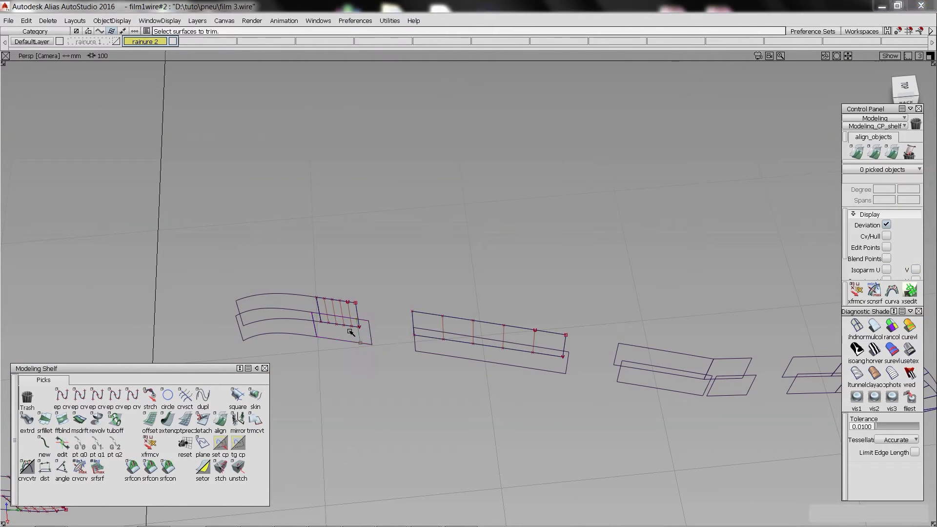
Trim Convert the facing wall pieces of the kinked groove segment and the adjoining curved shoulder segment.
{"action": "middle_click_drag", "start_coordinate": [634, 366], "coordinate": [347, 254], "text": "alt+shift"}
{"action": "left_click", "coordinate": [461, 285]}
{"action": "left_click", "coordinate": [513, 284]}
{"action": "middle_click_drag", "start_coordinate": [519, 301], "coordinate": [549, 353], "text": "alt+shift"}
{"action": "left_click", "coordinate": [256, 420]}
{"action": "left_click", "coordinate": [541, 336]}
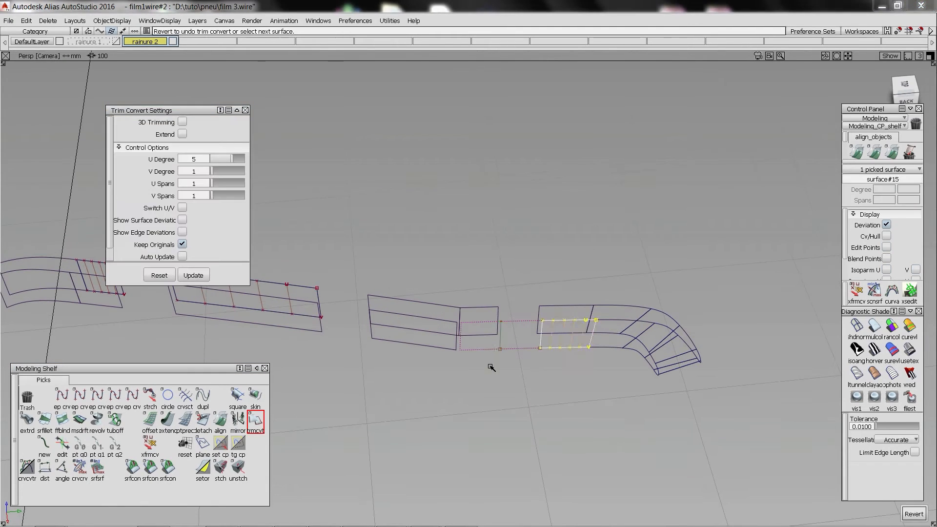
{"action": "left_click", "coordinate": [500, 341]}
{"action": "left_click", "coordinate": [256, 420]}
{"action": "left_click", "coordinate": [498, 318]}
{"action": "left_click", "coordinate": [539, 317]}
{"action": "right_click_drag", "start_coordinate": [530, 322], "coordinate": [600, 322], "text": "alt+shift"}
Hide the control points of the groove walls and close the open ends of the segments with degree 3, single-span Skin surfaces.
{"action": "left_click_drag", "start_coordinate": [424, 274], "coordinate": [581, 390]}
{"action": "left_click", "coordinate": [886, 236]}
{"action": "left_click", "coordinate": [255, 396]}
{"action": "left_click", "coordinate": [535, 318]}
{"action": "left_click", "coordinate": [539, 354]}
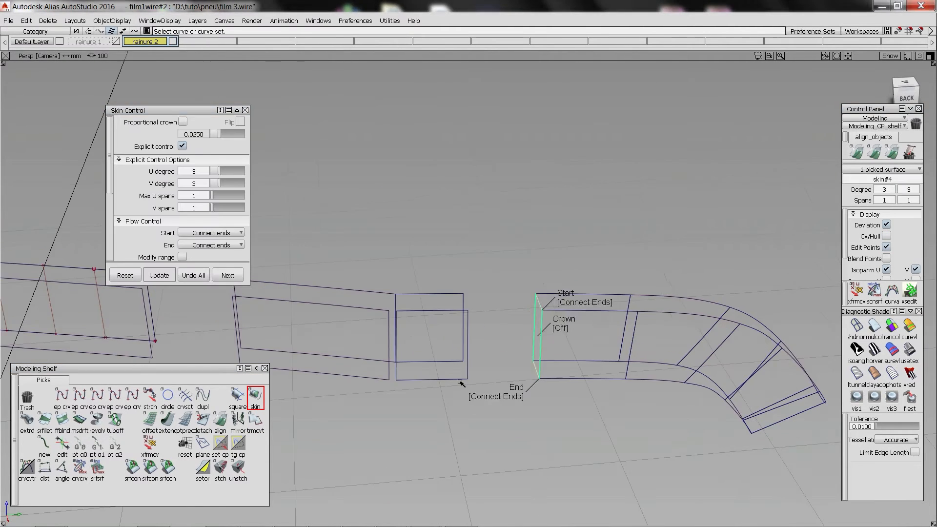
{"action": "left_click", "coordinate": [467, 364]}
{"action": "middle_click_drag", "start_coordinate": [195, 293], "coordinate": [605, 341], "text": "alt+shift"}
{"action": "left_click", "coordinate": [464, 220]}
{"action": "middle_click_drag", "start_coordinate": [389, 321], "coordinate": [441, 299], "text": "alt+shift"}
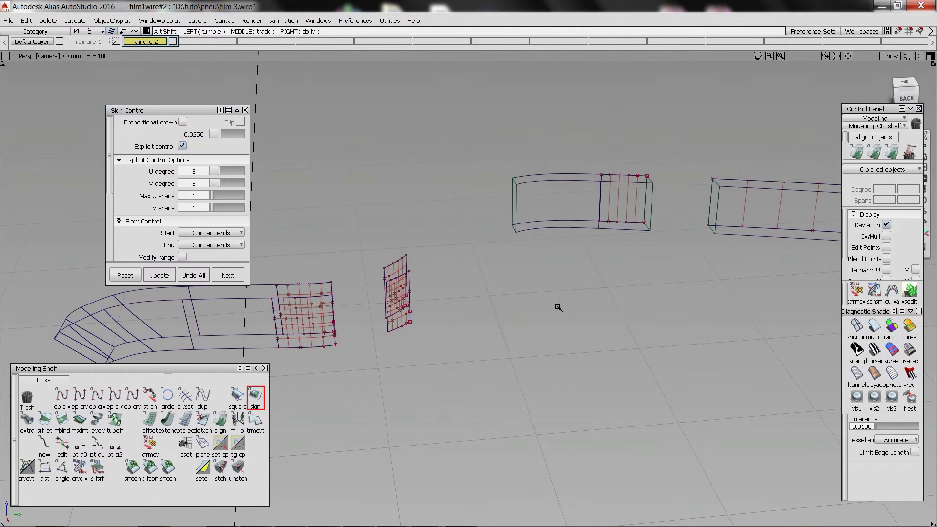
Round the inner end of the curved shoulder segment using tubular offsets of radius 2.5 and a freeform blend.
{"action": "left_click_drag", "start_coordinate": [558, 308], "coordinate": [420, 273], "text": "alt+shift"}
{"action": "left_click", "coordinate": [116, 420]}
{"action": "left_click", "coordinate": [389, 299]}
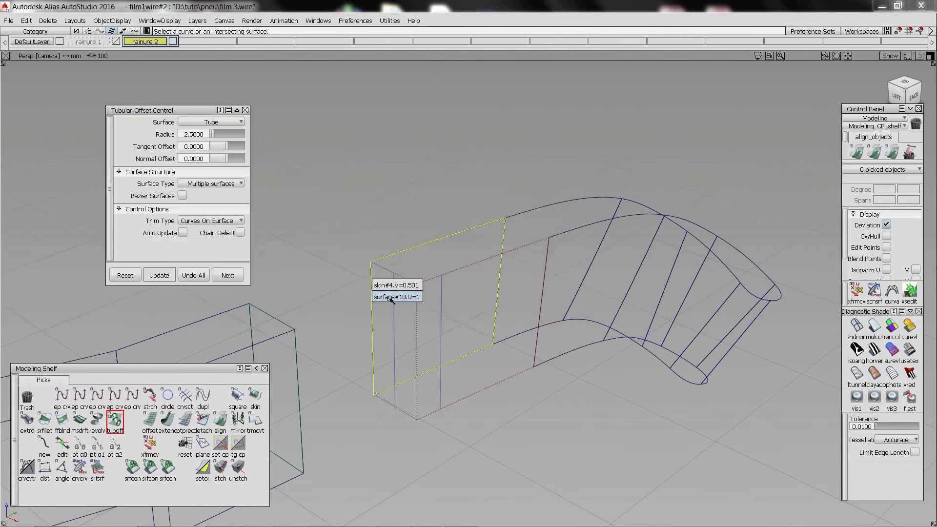
{"action": "left_click", "coordinate": [63, 419]}
{"action": "left_click", "coordinate": [401, 288]}
{"action": "left_click", "coordinate": [446, 315]}
Round the kinked segment's end facing the curved shoulder with tubular offsets and a freeform blend.
{"action": "middle_click_drag", "start_coordinate": [381, 292], "coordinate": [535, 230], "text": "alt+shift"}
{"action": "left_click", "coordinate": [442, 240]}
{"action": "left_click", "coordinate": [186, 420]}
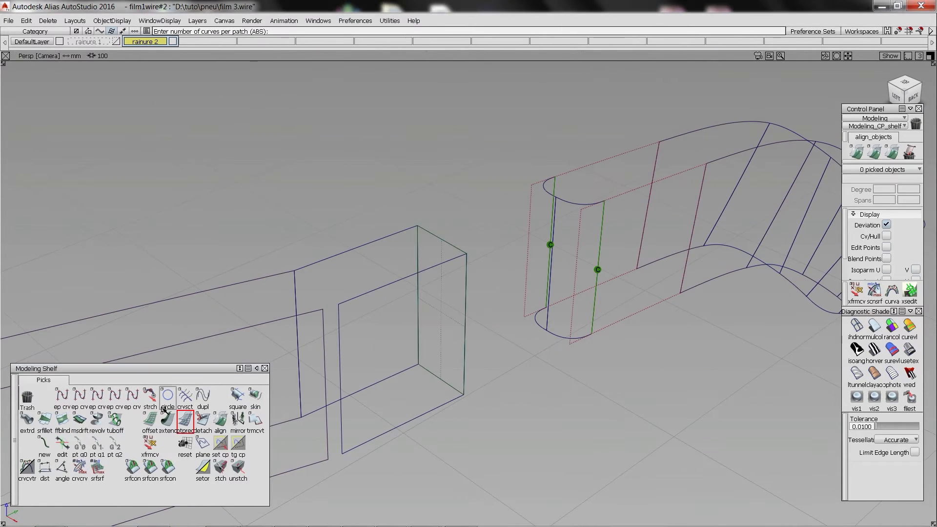
{"action": "left_click", "coordinate": [115, 420]}
{"action": "left_click", "coordinate": [417, 273]}
{"action": "left_click", "coordinate": [465, 285]}
{"action": "left_click", "coordinate": [62, 419]}
{"action": "left_click", "coordinate": [390, 261]}
{"action": "left_click", "coordinate": [442, 256]}
{"action": "left_click", "coordinate": [438, 276]}
{"action": "left_click", "coordinate": [458, 268]}
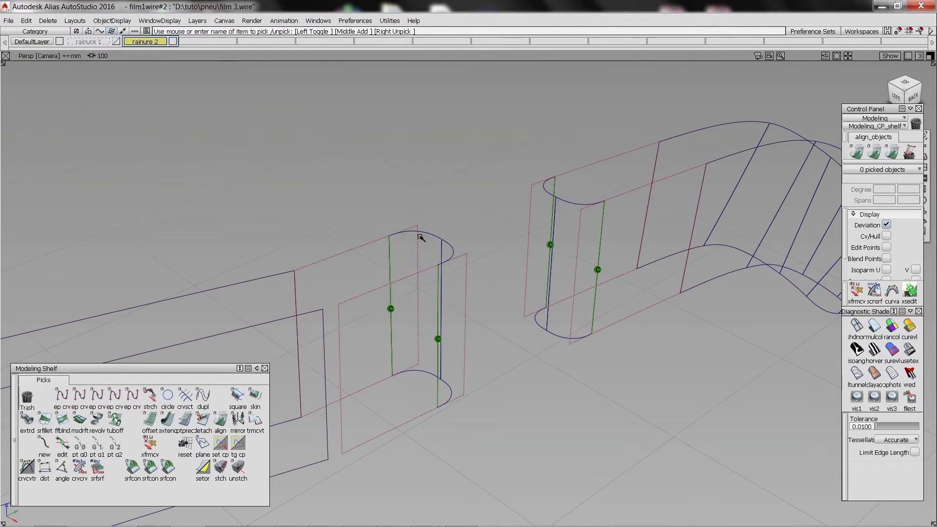
Round the kinked segment's opposite end, facing the straight central segment, with tubular offsets and a freeform blend.
{"action": "right_click_drag", "start_coordinate": [421, 236], "coordinate": [508, 258], "text": "alt+shift"}
{"action": "left_click", "coordinate": [185, 420]}
{"action": "left_click", "coordinate": [423, 235]}
{"action": "left_click", "coordinate": [115, 420]}
{"action": "left_click", "coordinate": [443, 215]}
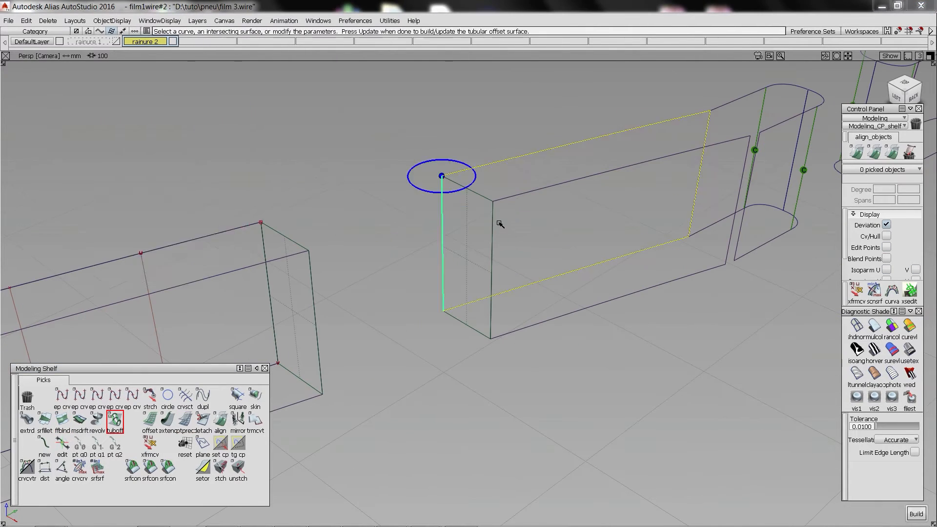
{"action": "left_click", "coordinate": [494, 211]}
{"action": "left_click", "coordinate": [542, 188]}
{"action": "left_click", "coordinate": [63, 420]}
{"action": "left_click", "coordinate": [471, 215]}
{"action": "left_click", "coordinate": [466, 210]}
{"action": "left_click", "coordinate": [522, 215]}
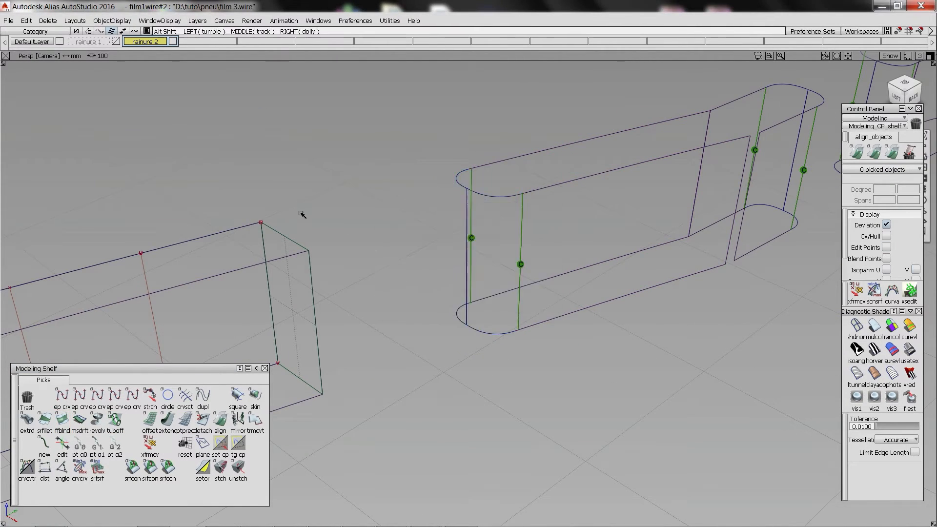
Round the straight central segment's end next to the kinked segment with tubular offsets and a freeform blend.
{"action": "middle_click_drag", "start_coordinate": [303, 213], "coordinate": [542, 213], "text": "alt+shift"}
{"action": "left_click", "coordinate": [115, 420]}
{"action": "left_click", "coordinate": [501, 234]}
{"action": "left_click", "coordinate": [557, 271]}
{"action": "left_click", "coordinate": [62, 420]}
{"action": "left_click", "coordinate": [469, 266]}
{"action": "left_click", "coordinate": [529, 270]}
{"action": "left_click", "coordinate": [529, 271]}
{"action": "left_click", "coordinate": [525, 272]}
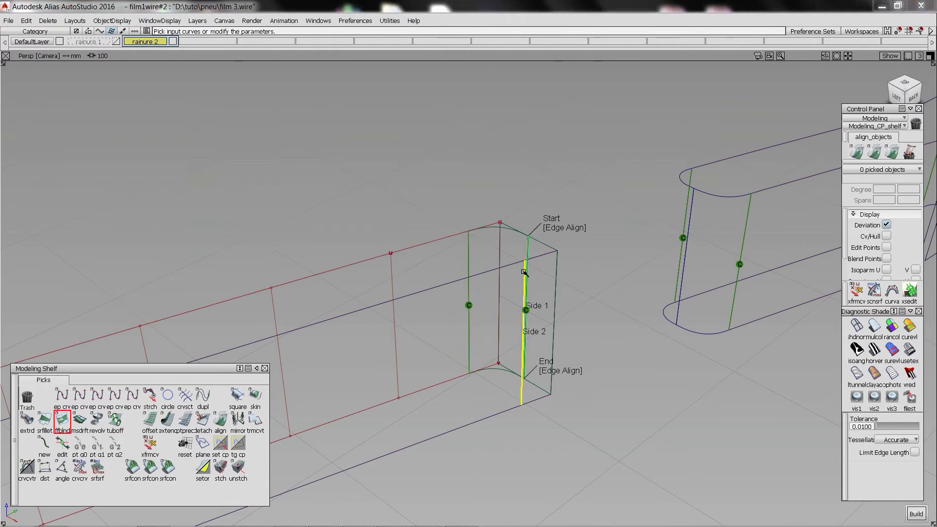
{"action": "left_click", "coordinate": [560, 276]}
{"action": "key", "text": "Delete"}
{"action": "key", "text": "Return"}
Round the far end of the straight central segment with tubular offsets and a freeform blend.
{"action": "middle_click_drag", "start_coordinate": [561, 276], "coordinate": [412, 262], "text": "alt+shift"}
{"action": "left_click", "coordinate": [116, 420]}
{"action": "left_click", "coordinate": [375, 312]}
{"action": "left_click", "coordinate": [384, 312]}
{"action": "left_click", "coordinate": [423, 312]}
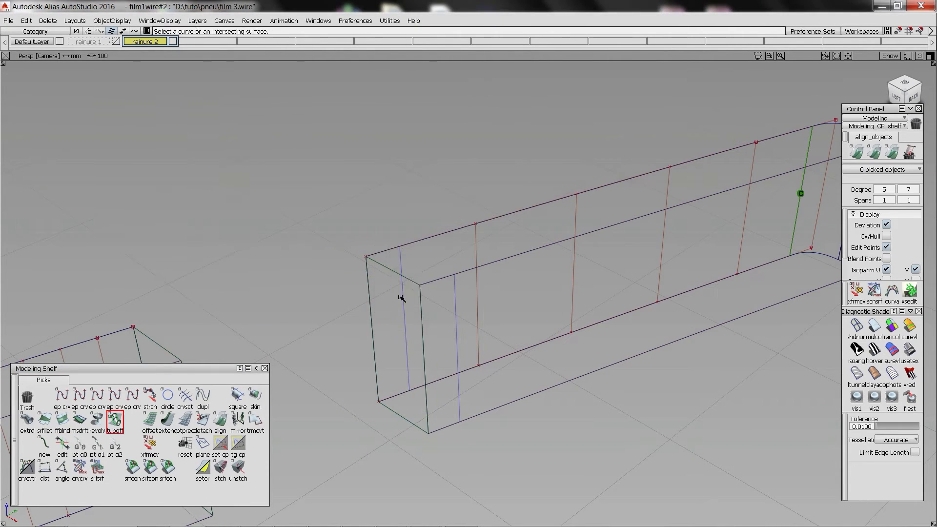
{"action": "left_click", "coordinate": [396, 272]}
{"action": "left_click", "coordinate": [185, 420]}
{"action": "key", "text": "Delete"}
{"action": "left_click", "coordinate": [63, 419]}
{"action": "left_click", "coordinate": [404, 297]}
{"action": "left_click", "coordinate": [408, 297]}
{"action": "middle_click_drag", "start_coordinate": [495, 259], "coordinate": [762, 210], "text": "alt+shift"}
Round the curved middle segment's end facing the central segment with tubular offsets and a freeform blend.
{"action": "left_click", "coordinate": [387, 389]}
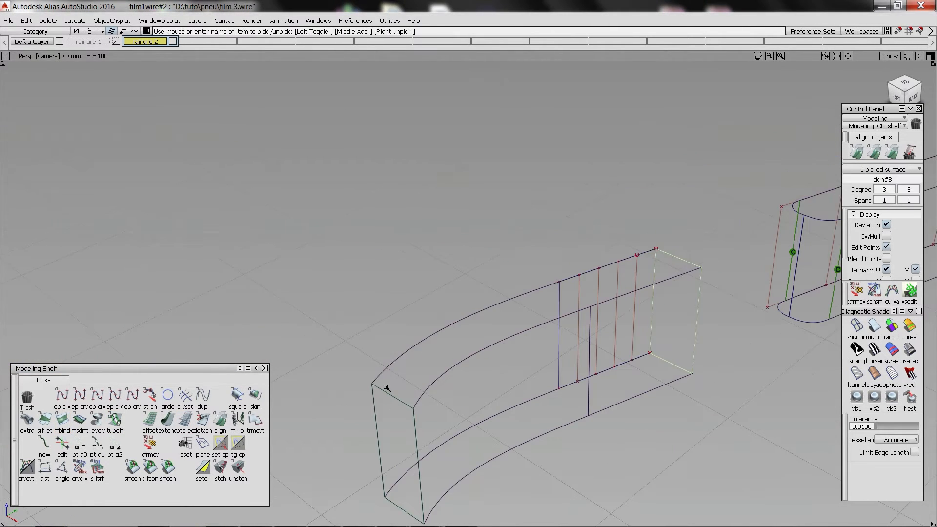
{"action": "left_click", "coordinate": [185, 420]}
{"action": "left_click", "coordinate": [116, 420]}
{"action": "left_click", "coordinate": [655, 274]}
{"action": "left_click", "coordinate": [698, 283]}
{"action": "key", "text": "Delete"}
{"action": "key", "text": "Return"}
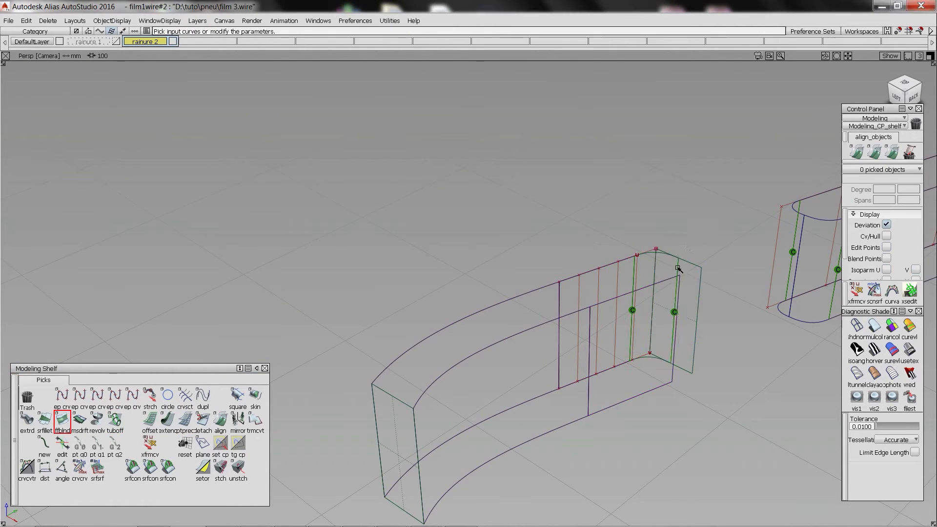
{"action": "left_click", "coordinate": [698, 301]}
{"action": "key", "text": "Delete"}
{"action": "key", "text": "Return"}
Round the other end of the curved middle segment with tubular offsets and a freeform blend.
{"action": "middle_click_drag", "start_coordinate": [699, 301], "coordinate": [786, 105], "text": "alt+shift"}
{"action": "left_click", "coordinate": [116, 420]}
{"action": "left_click", "coordinate": [506, 226]}
{"action": "key", "text": "Delete"}
{"action": "key", "text": "Return"}
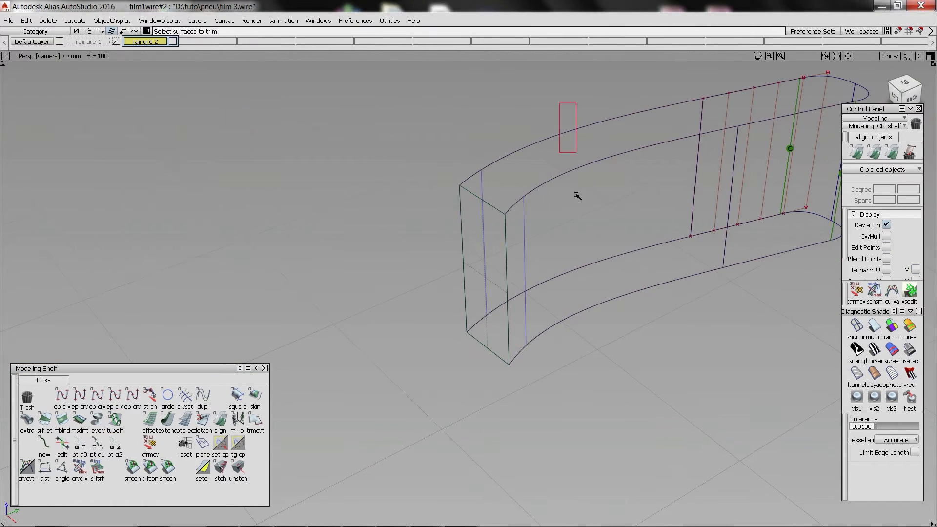
{"action": "left_click", "coordinate": [62, 419]}
{"action": "left_click", "coordinate": [490, 324]}
{"action": "left_click", "coordinate": [482, 198]}
{"action": "key", "text": "Delete"}
{"action": "key", "text": "Return"}
Round the closed end of the very short groove piece with tubular offsets and a freeform blend.
{"action": "middle_click_drag", "start_coordinate": [481, 199], "coordinate": [448, 226], "text": "alt+shift"}
{"action": "left_click", "coordinate": [455, 234]}
{"action": "left_click", "coordinate": [185, 420]}
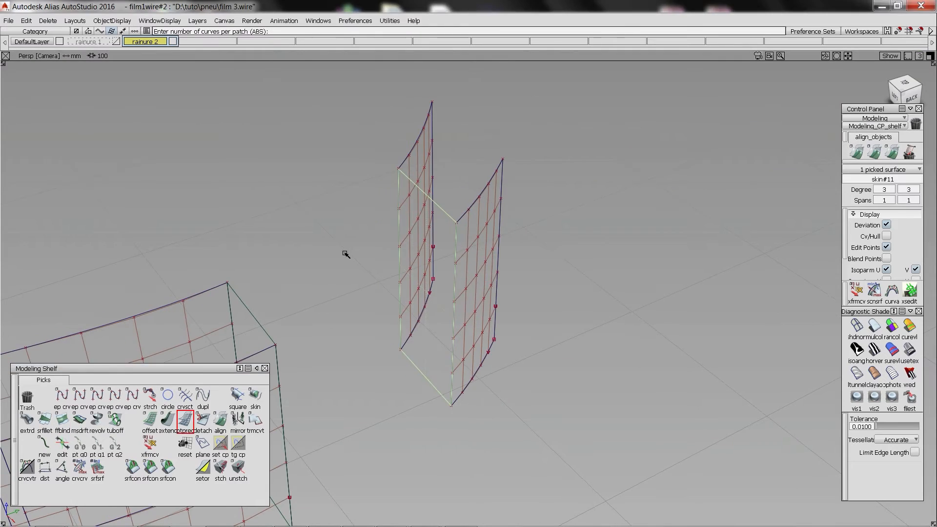
{"action": "left_click", "coordinate": [115, 420]}
{"action": "left_click", "coordinate": [400, 274]}
{"action": "key", "text": "Delete"}
{"action": "key", "text": "Return"}
{"action": "left_click", "coordinate": [116, 420]}
{"action": "key", "text": "Delete"}
{"action": "left_click", "coordinate": [62, 420]}
{"action": "left_click", "coordinate": [480, 276]}
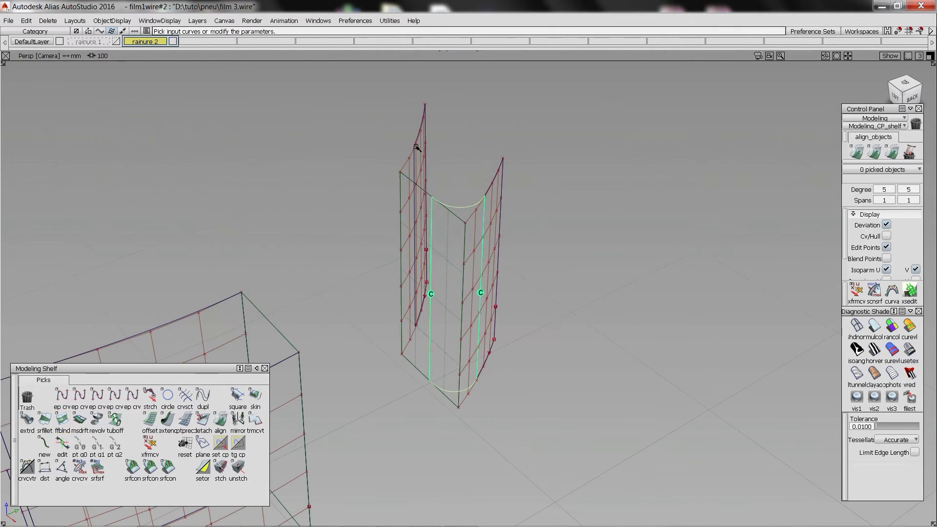
{"action": "left_click", "coordinate": [446, 230]}
{"action": "key", "text": "Delete"}
{"action": "key", "text": "Return"}
Round the long shoulder segment's end facing the very short groove piece with tubular offsets and a freeform blend.
{"action": "middle_click_drag", "start_coordinate": [446, 230], "coordinate": [659, 134], "text": "alt+shift"}
{"action": "left_click", "coordinate": [185, 420]}
{"action": "left_click", "coordinate": [115, 419]}
{"action": "left_click", "coordinate": [63, 420]}
{"action": "left_click", "coordinate": [508, 255]}
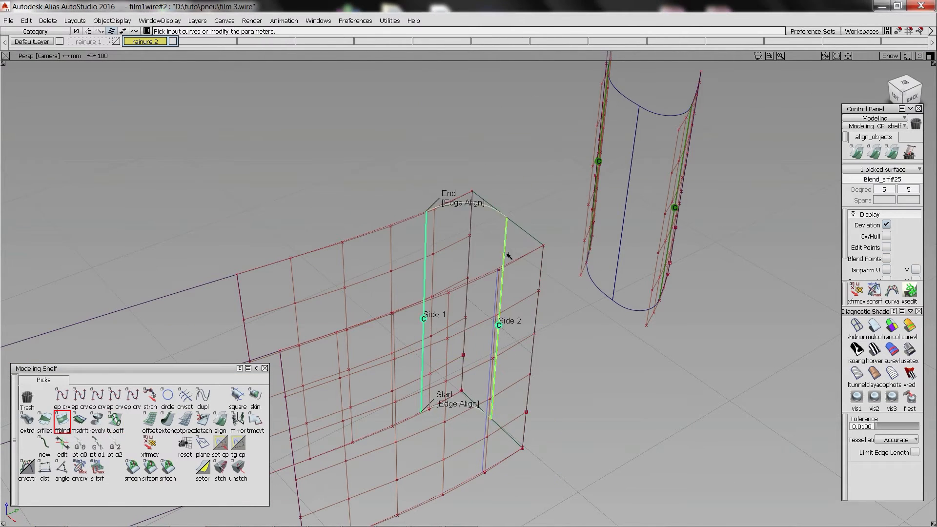
Turn off the CV and hull display on all groove surfaces and hide everything except the grooves and tyre profile curves.
{"action": "left_click_drag", "start_coordinate": [394, 173], "coordinate": [404, 314], "text": "ctrl+shift"}
{"action": "middle_click_drag", "start_coordinate": [403, 314], "coordinate": [517, 207], "text": "alt+shift"}
{"action": "right_click_drag", "start_coordinate": [516, 207], "coordinate": [552, 113], "text": "alt+shift"}
{"action": "left_click_drag", "start_coordinate": [551, 113], "coordinate": [778, 283]}
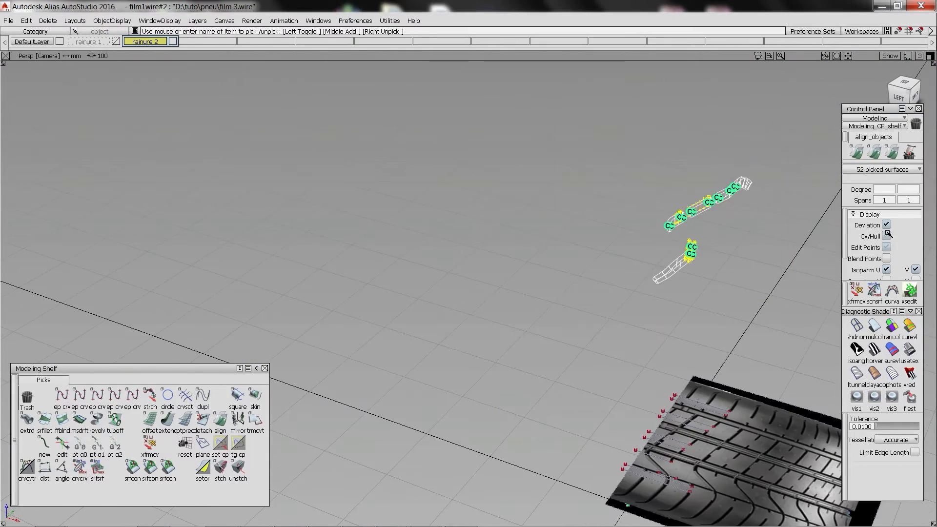
{"action": "left_click", "coordinate": [887, 235]}
{"action": "middle_click_drag", "start_coordinate": [525, 179], "coordinate": [314, 184], "text": "alt+shift"}
{"action": "right_click_drag", "start_coordinate": [314, 184], "coordinate": [508, 247], "text": "alt+shift"}
{"action": "left_click_drag", "start_coordinate": [508, 247], "coordinate": [460, 311], "text": "alt+shift"}
{"action": "left_click", "coordinate": [390, 325]}
{"action": "key", "text": "alt+h"}
{"action": "key", "text": "F5"}
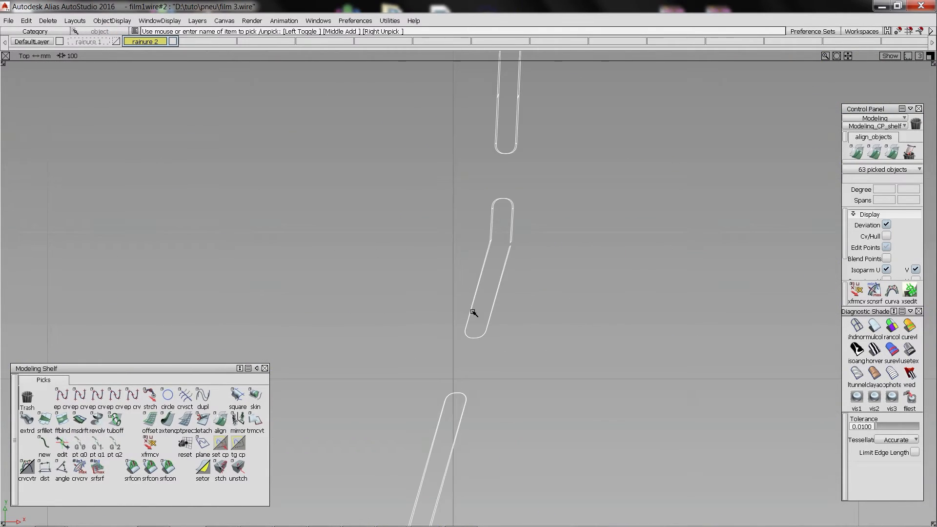
Offset the five profile curves running through the groove segments by 4 in the Back view.
{"action": "key", "text": "F6"}
{"action": "right_click_drag", "start_coordinate": [443, 242], "coordinate": [408, 153], "text": "alt+shift"}
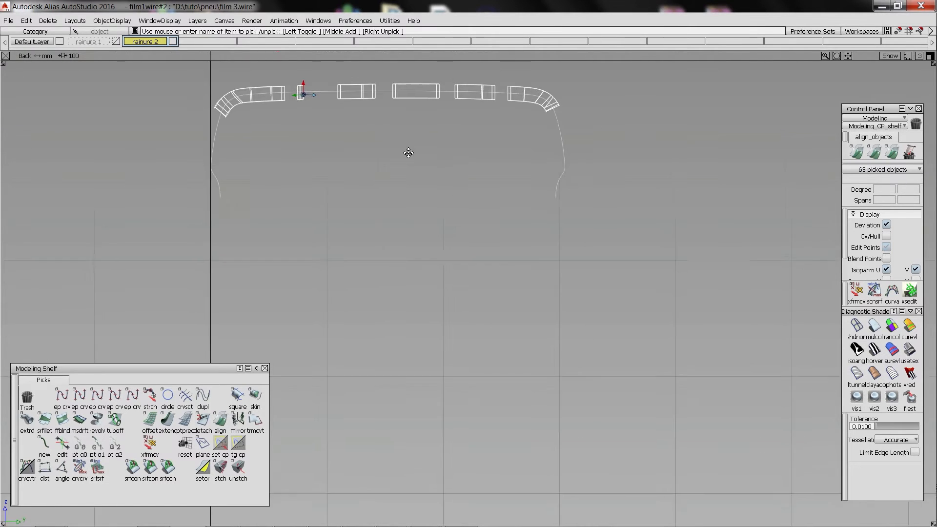
{"action": "middle_click_drag", "start_coordinate": [408, 153], "coordinate": [542, 291], "text": "alt+shift"}
{"action": "right_click_drag", "start_coordinate": [312, 254], "coordinate": [385, 244], "text": "alt+shift"}
{"action": "left_click_drag", "start_coordinate": [385, 245], "coordinate": [385, 199], "text": "ctrl+shift"}
{"action": "left_click_drag", "start_coordinate": [274, 139], "coordinate": [827, 220]}
{"action": "middle_click_drag", "start_coordinate": [626, 221], "coordinate": [564, 209], "text": "alt+shift"}
{"action": "left_click", "coordinate": [150, 420]}
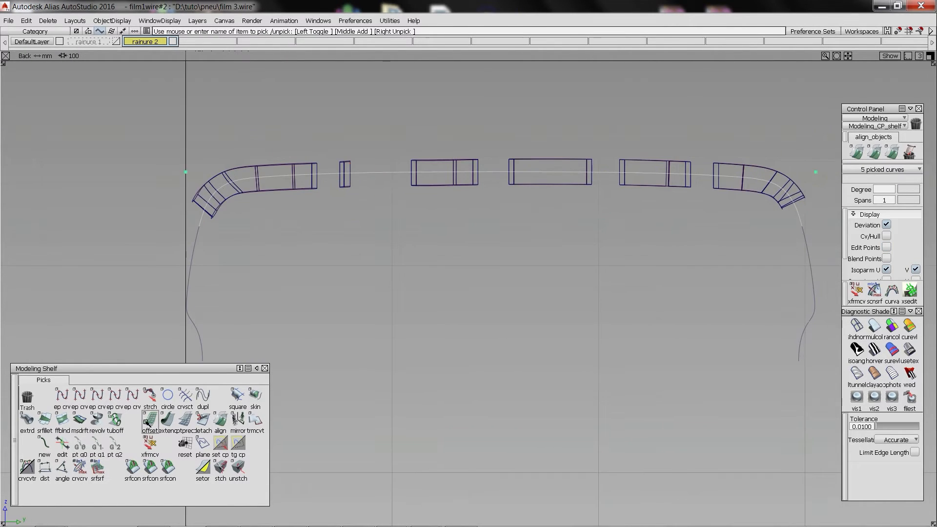
{"action": "type", "text": "4"}
{"action": "key", "text": "Return"}
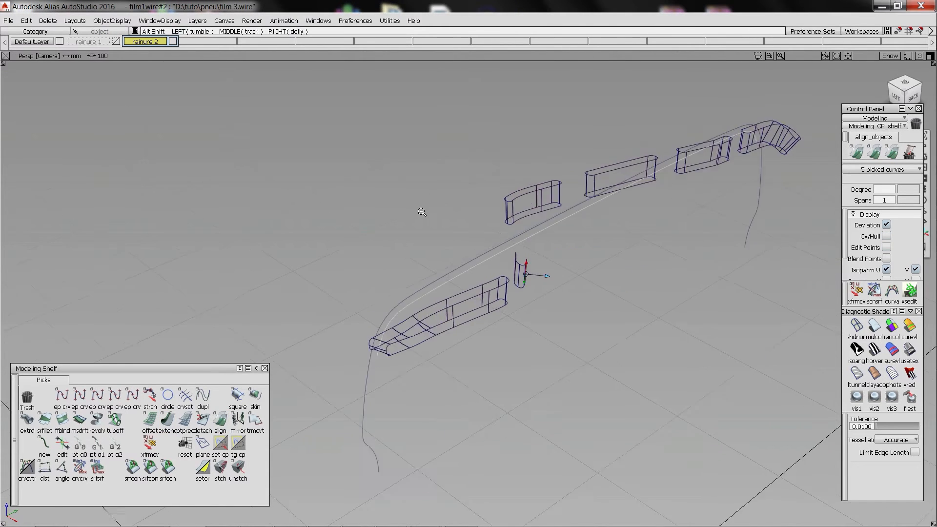
Revolve the five offset profile curves about the local Y axis.
{"action": "right_click_drag", "start_coordinate": [421, 212], "coordinate": [579, 326], "text": "alt+shift"}
{"action": "left_click_drag", "start_coordinate": [580, 326], "coordinate": [552, 309], "text": "alt+shift"}
{"action": "right_click_drag", "start_coordinate": [552, 309], "coordinate": [459, 261], "text": "alt+shift"}
{"action": "left_click", "coordinate": [457, 259]}
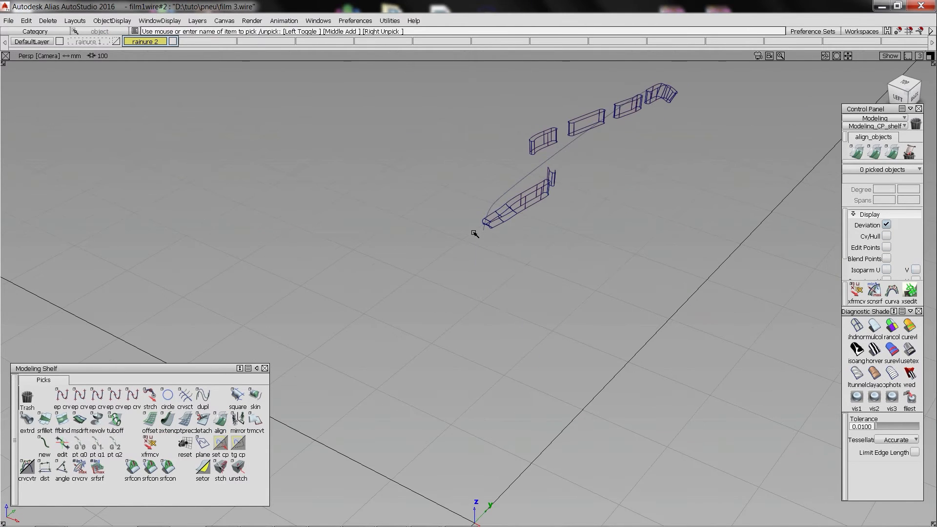
{"action": "left_click_drag", "start_coordinate": [615, 273], "coordinate": [361, 298], "text": "alt+shift"}
{"action": "left_click", "coordinate": [97, 419]}
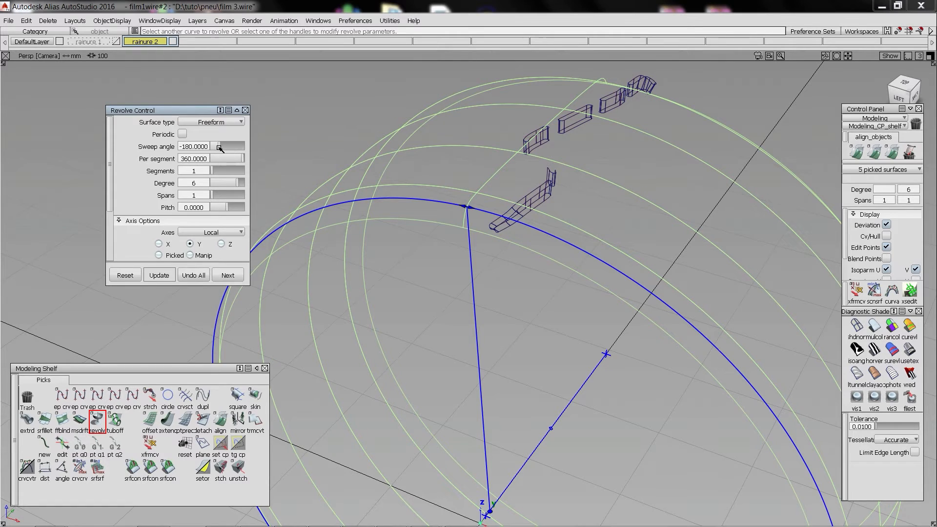
Set the sweep angle of the revolved surfaces to 15 degrees.
{"action": "left_click_drag", "start_coordinate": [229, 149], "coordinate": [230, 149]}
{"action": "left_click_drag", "start_coordinate": [466, 151], "coordinate": [479, 150], "text": "alt+shift"}
{"action": "left_click_drag", "start_coordinate": [205, 146], "coordinate": [171, 147]}
{"action": "type", "text": "1"}
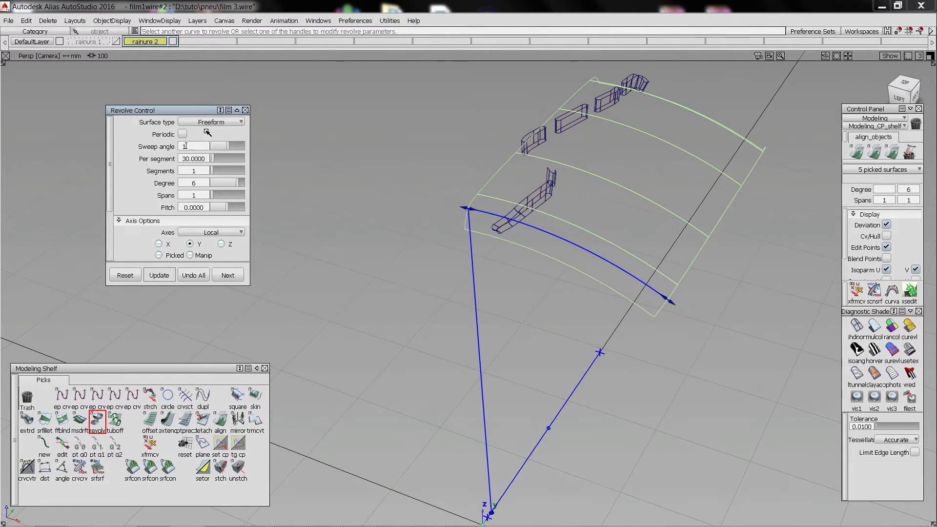
{"action": "type", "text": "5"}
{"action": "key", "text": "Return"}
Reduce the sweep angle of the five revolved floor surfaces, and cut and paste them in place.
{"action": "left_click_drag", "start_coordinate": [596, 119], "coordinate": [714, 101], "text": "alt+shift"}
{"action": "left_click_drag", "start_coordinate": [206, 146], "coordinate": [173, 146]}
{"action": "type", "text": "10.0000"}
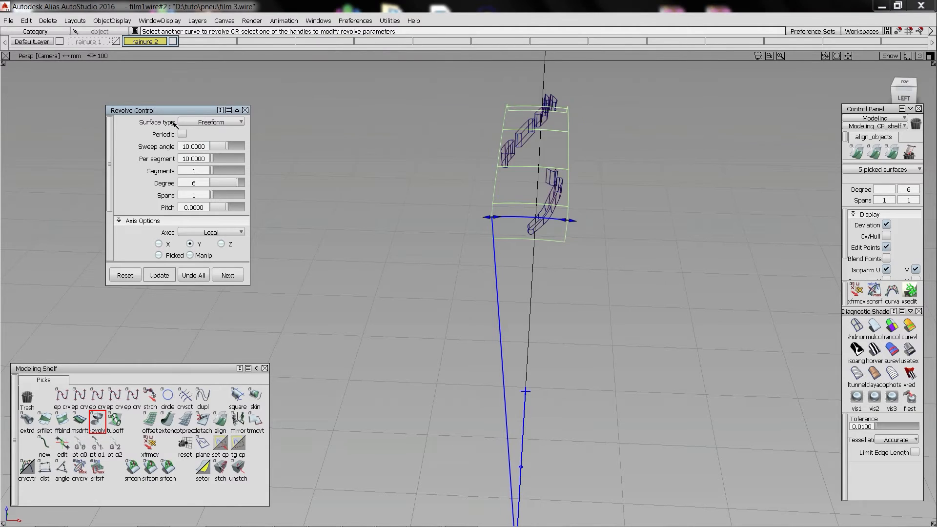
{"action": "left_click_drag", "start_coordinate": [572, 189], "coordinate": [609, 181], "text": "alt+shift"}
{"action": "key", "text": "ctrl+h"}
{"action": "key", "text": "Return"}
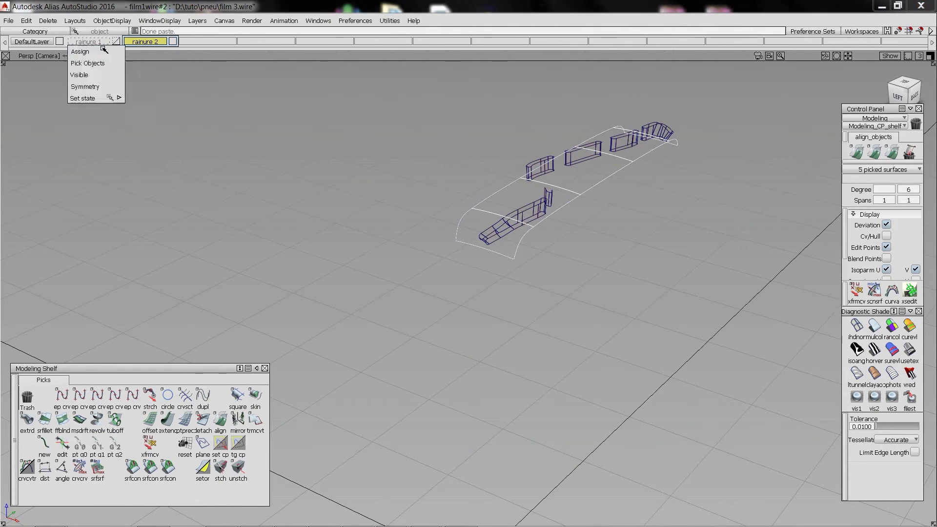
Trim the revolved floor surfaces and the groove segment walls where they meet.
{"action": "right_click", "coordinate": [560, 101], "text": "ctrl+shift"}
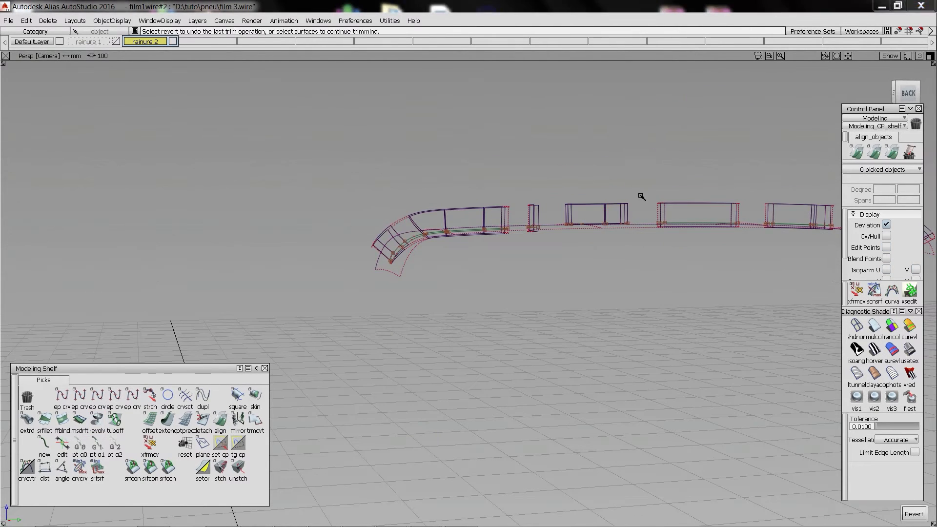
{"action": "left_click_drag", "start_coordinate": [641, 196], "coordinate": [534, 234], "text": "alt+shift"}
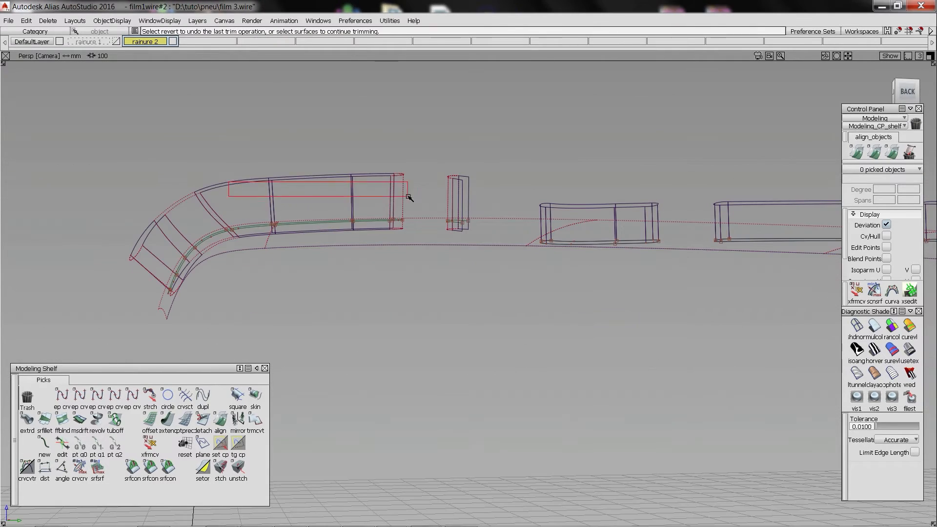
{"action": "right_click_drag", "start_coordinate": [439, 235], "coordinate": [408, 237], "text": "alt+shift"}
{"action": "left_click", "coordinate": [466, 250]}
{"action": "middle_click_drag", "start_coordinate": [408, 236], "coordinate": [537, 271], "text": "alt+shift"}
Extend the offset profile edges beside the trimmed groove segments.
{"action": "left_click", "coordinate": [168, 421]}
{"action": "left_click", "coordinate": [361, 216]}
{"action": "left_click", "coordinate": [376, 235]}
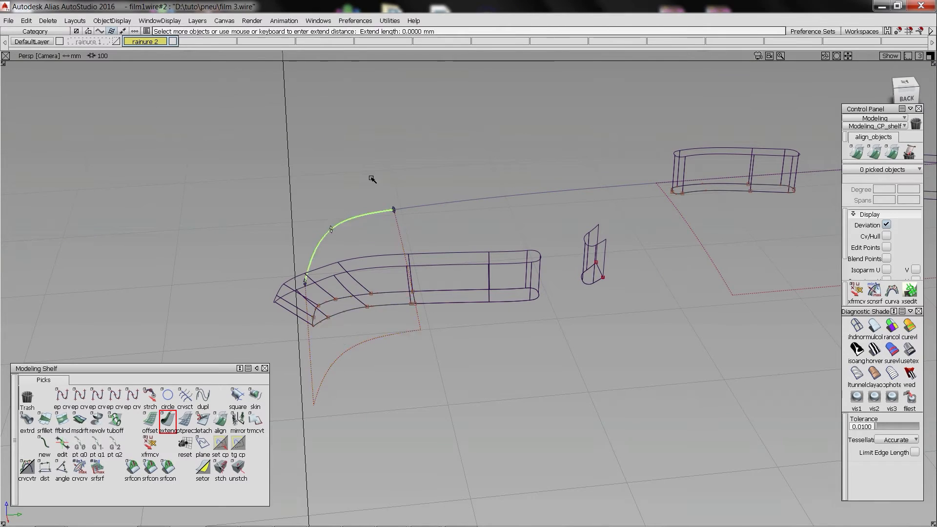
{"action": "left_click", "coordinate": [367, 341]}
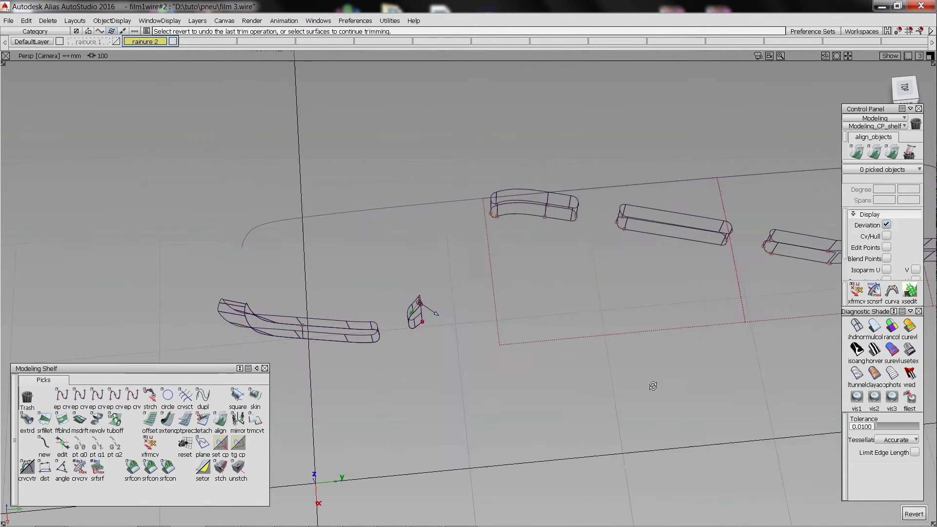
{"action": "middle_click_drag", "start_coordinate": [652, 385], "coordinate": [587, 413], "text": "alt+shift"}
{"action": "left_click_drag", "start_coordinate": [543, 349], "coordinate": [536, 272]}
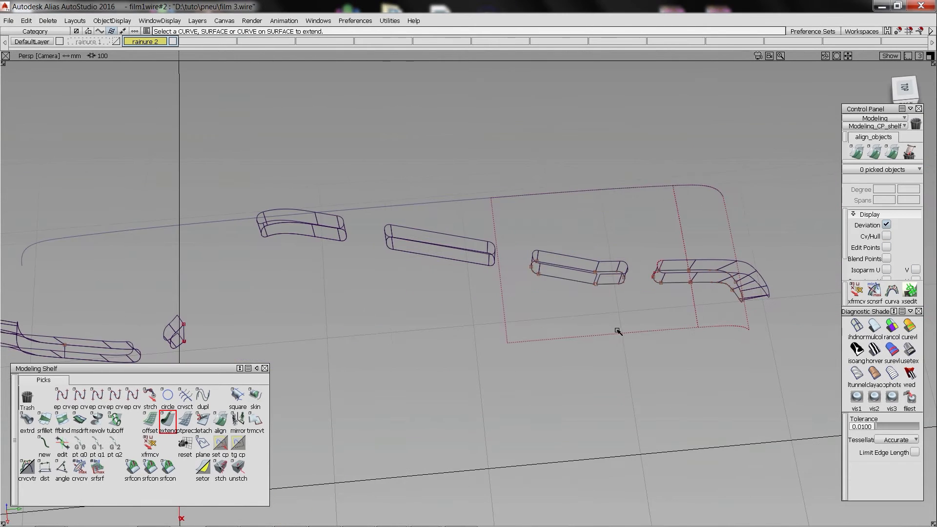
{"action": "left_click", "coordinate": [640, 198]}
{"action": "left_click", "coordinate": [634, 201]}
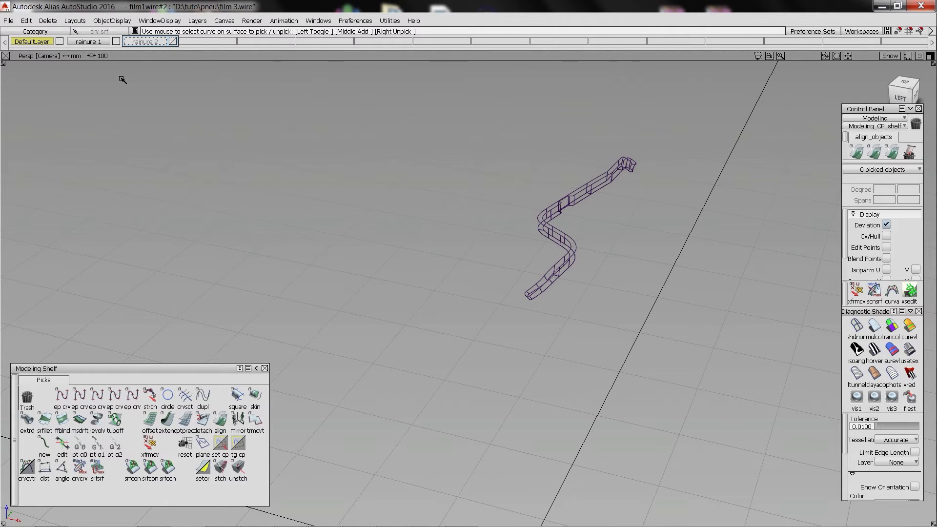
Set the continuous groove's pivot to the origin and duplicate the groove with a 45-degree rotation about Y.
{"action": "left_click", "coordinate": [559, 243]}
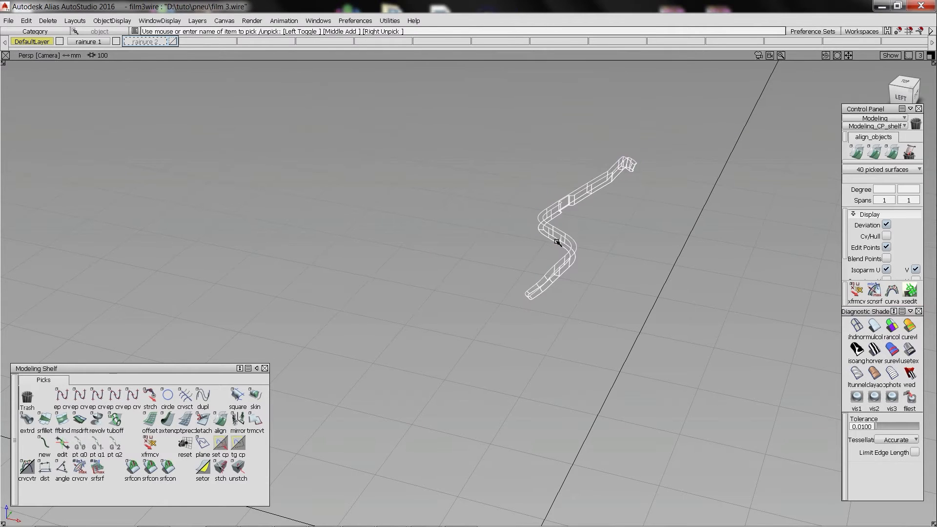
{"action": "middle_click_drag", "start_coordinate": [558, 243], "coordinate": [526, 228], "text": "alt+shift"}
{"action": "left_click_drag", "start_coordinate": [525, 228], "coordinate": [552, 349], "text": "alt+shift"}
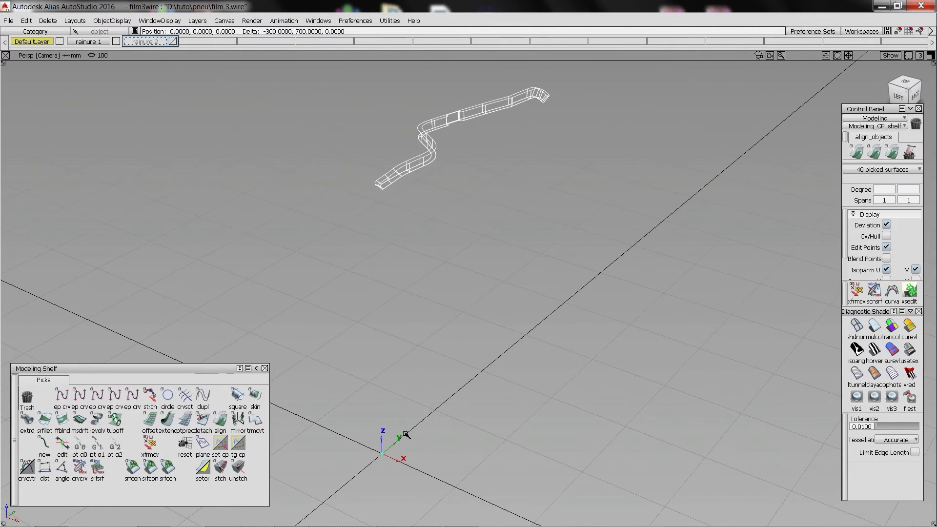
{"action": "left_click", "coordinate": [26, 20]}
{"action": "mouse_move", "coordinate": [55, 138]}
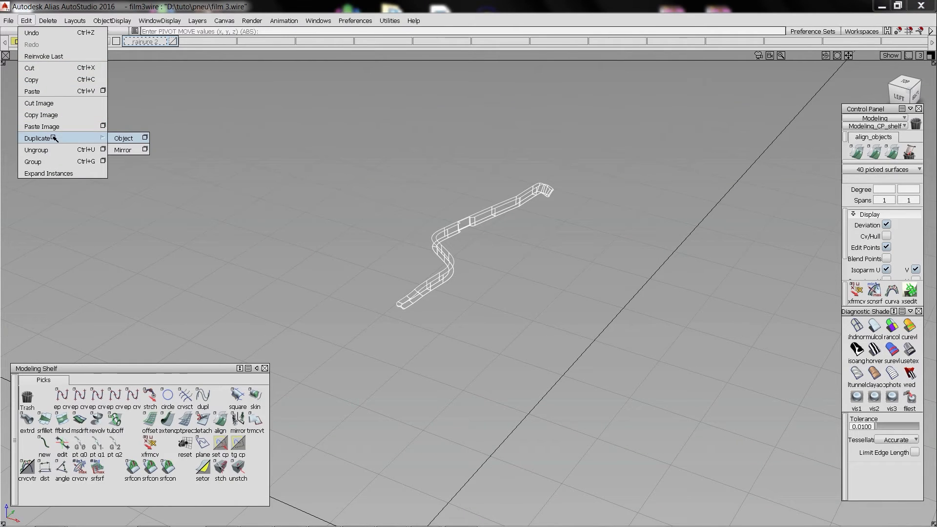
{"action": "left_click", "coordinate": [145, 138]}
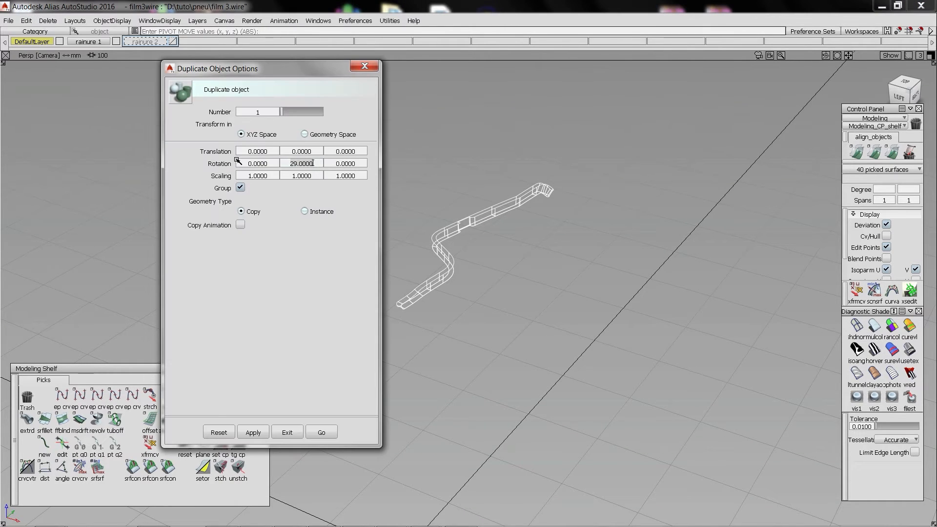
{"action": "left_click", "coordinate": [312, 430]}
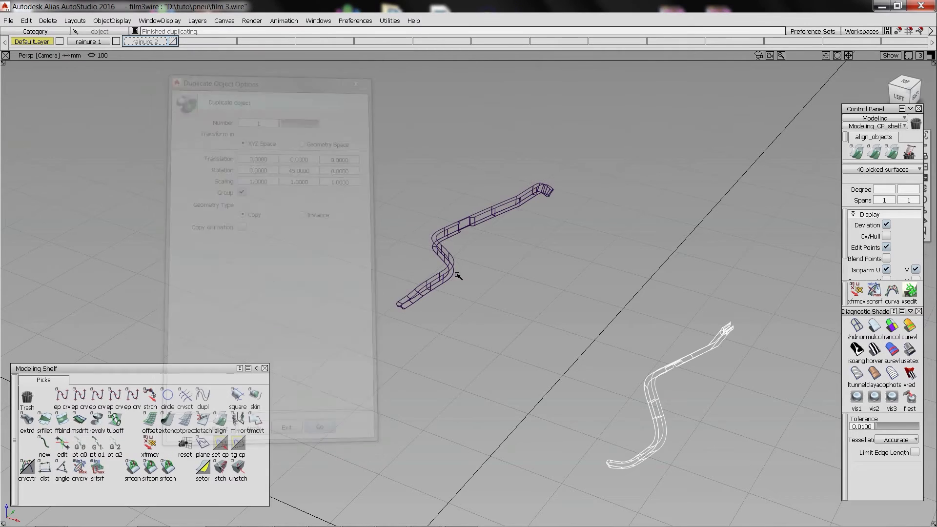
Assign the copy to the rainure 1 layer and duplicate the original continuous groove with a 13-degree rotation about Y.
{"action": "left_click_drag", "start_coordinate": [89, 41], "coordinate": [101, 67]}
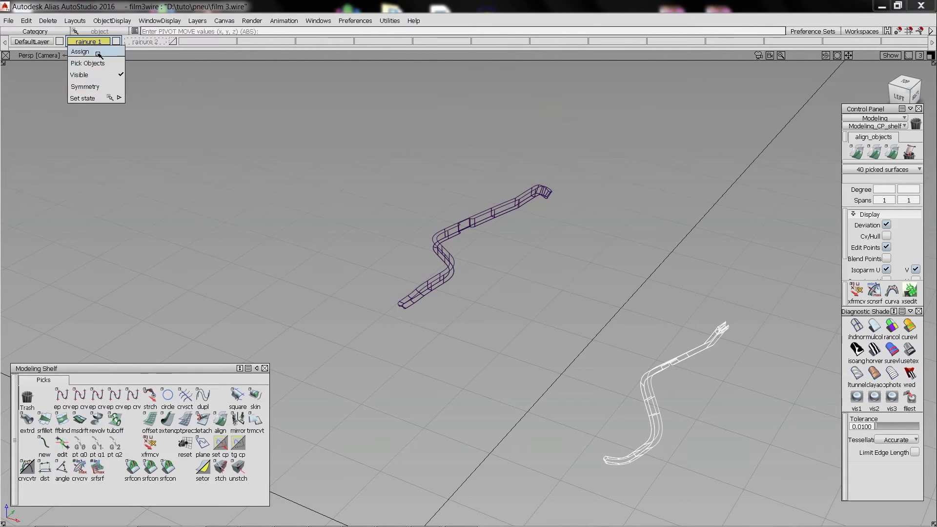
{"action": "left_click", "coordinate": [99, 55]}
{"action": "left_click", "coordinate": [418, 246]}
{"action": "left_click", "coordinate": [26, 20]}
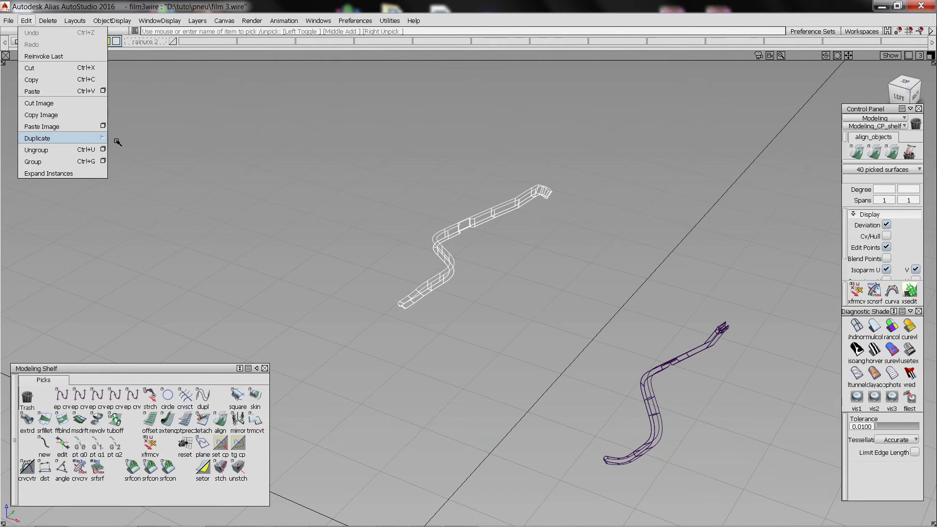
{"action": "mouse_move", "coordinate": [118, 142]}
{"action": "left_click", "coordinate": [145, 139]}
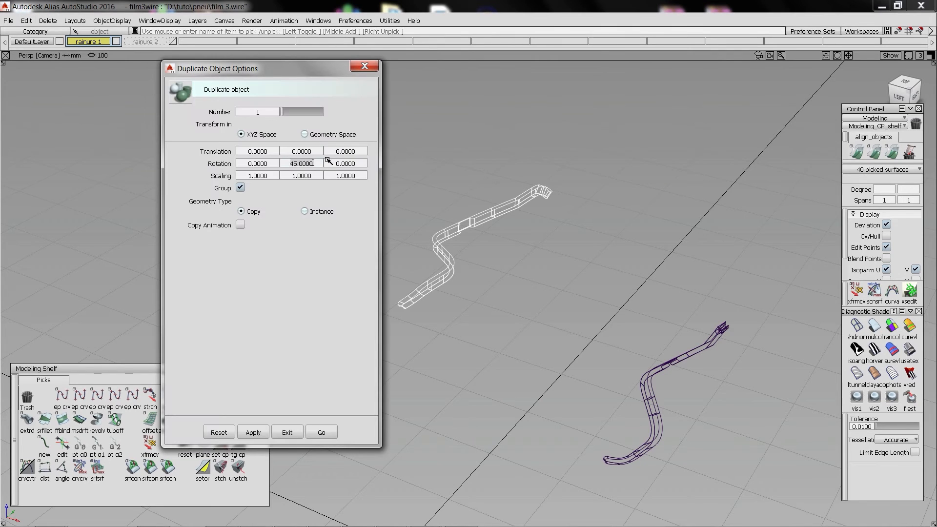
{"action": "left_click", "coordinate": [322, 432]}
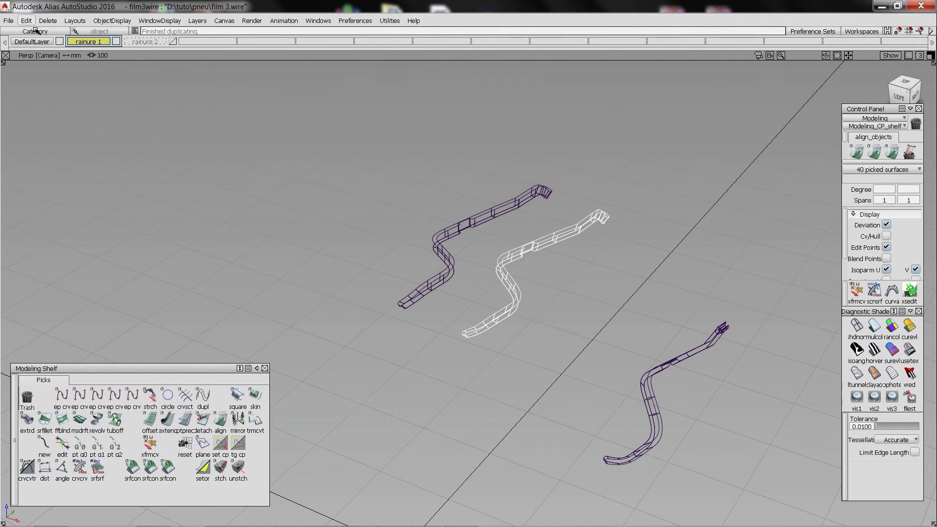
Duplicate the 13-degree copy with a further rotation about Y to add the next continuous groove.
{"action": "left_click", "coordinate": [26, 20]}
{"action": "left_click", "coordinate": [146, 139]}
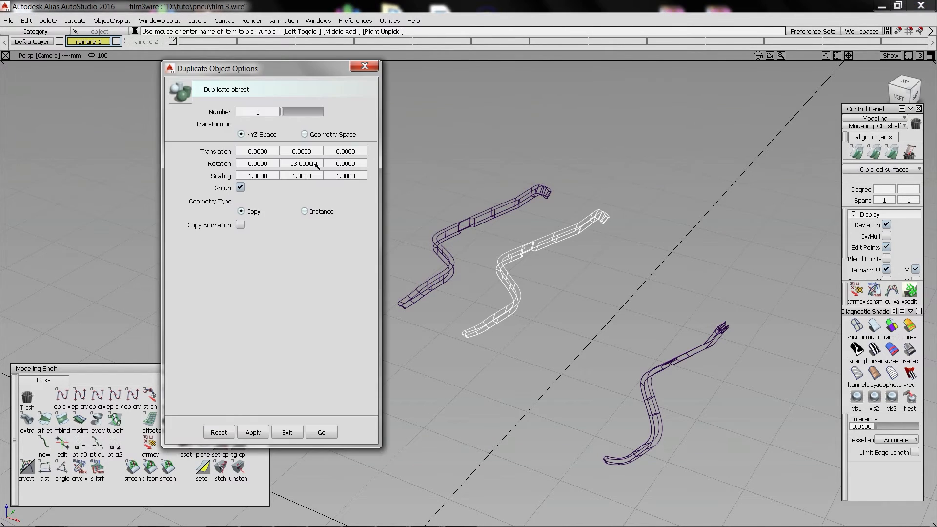
{"action": "left_click", "coordinate": [335, 430]}
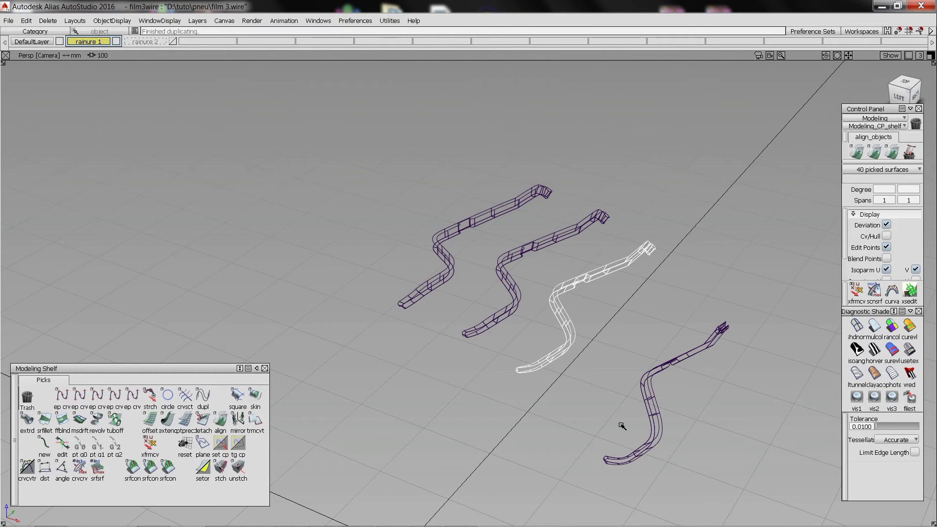
Duplicate the 45-degree copy with a negative Y rotation to fill the remaining gap between the continuous grooves.
{"action": "left_click", "coordinate": [657, 408]}
{"action": "left_click", "coordinate": [27, 21]}
{"action": "mouse_move", "coordinate": [98, 138]}
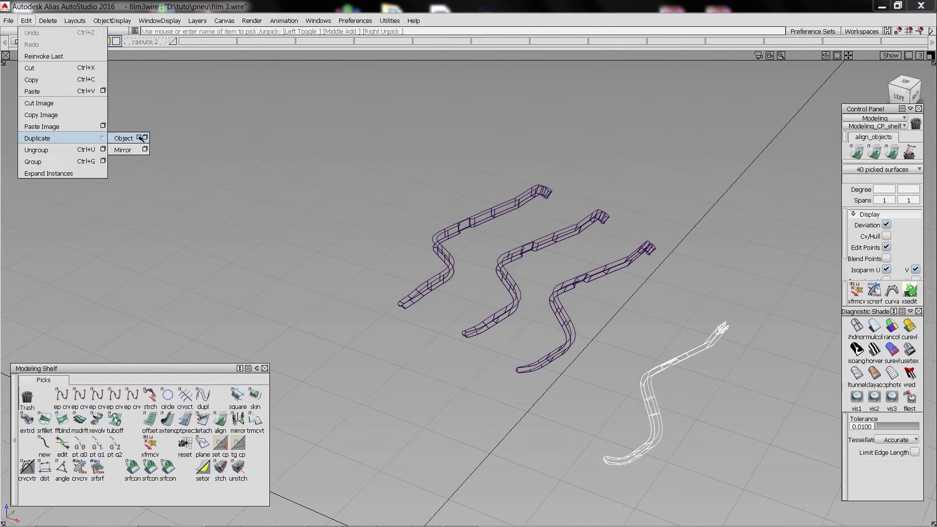
{"action": "left_click", "coordinate": [145, 138]}
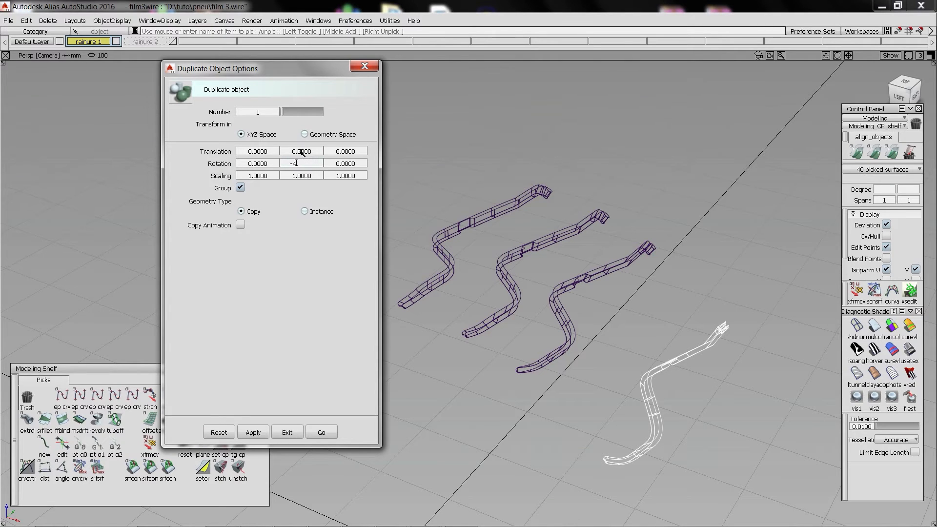
{"action": "left_click", "coordinate": [324, 433]}
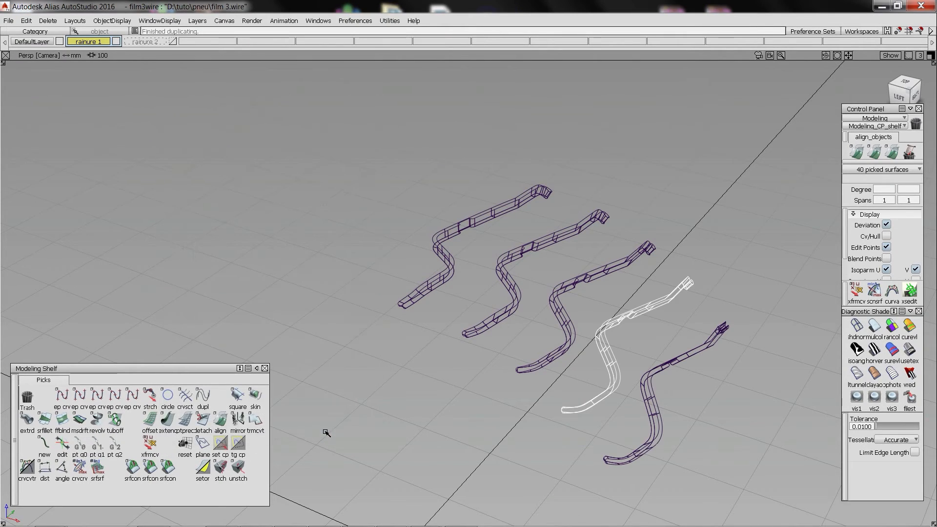
{"action": "left_click", "coordinate": [533, 229]}
Show only the rainure 2 layer, set the segmented groove's pivot to the origin and duplicate it rotated about Y.
{"action": "middle_click_drag", "start_coordinate": [573, 311], "coordinate": [501, 264], "text": "alt+shift"}
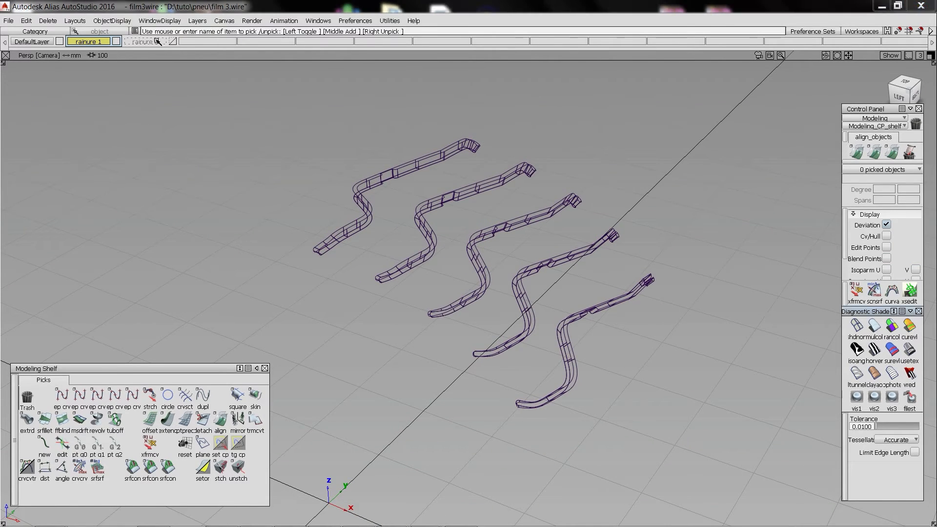
{"action": "left_click", "coordinate": [157, 42]}
{"action": "left_click_drag", "start_coordinate": [331, 127], "coordinate": [331, 148], "text": "ctrl+shift"}
{"action": "left_click", "coordinate": [352, 179]}
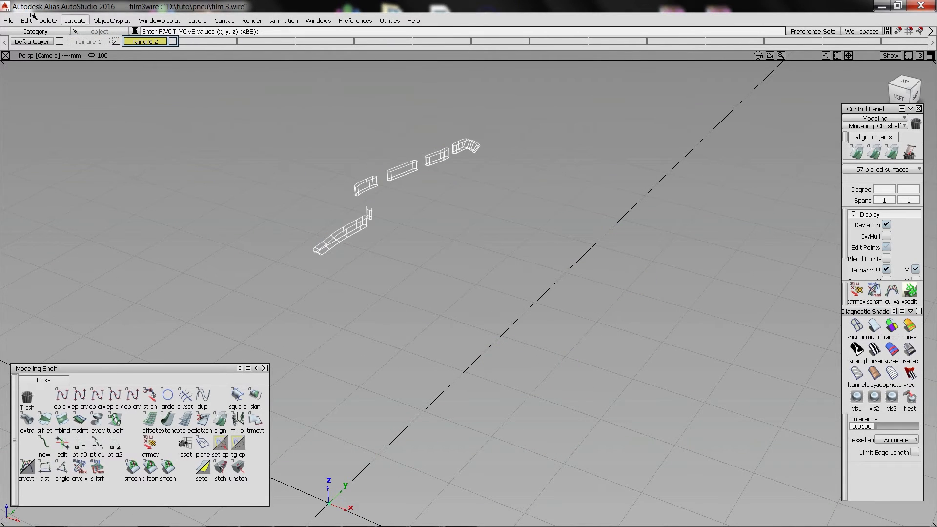
{"action": "left_click", "coordinate": [26, 21]}
{"action": "left_click", "coordinate": [145, 138]}
{"action": "left_click", "coordinate": [323, 432]}
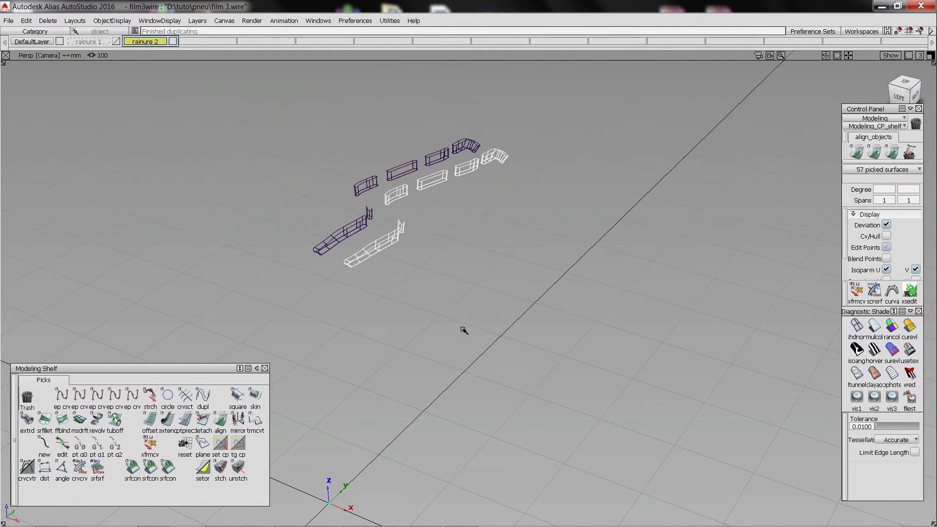
Make two more copies of the segmented groove, rotated about Y, including one for the far end of the row.
{"action": "left_click", "coordinate": [26, 20]}
{"action": "left_click_drag", "start_coordinate": [464, 330], "coordinate": [338, 159]}
{"action": "left_click", "coordinate": [145, 138]}
{"action": "left_click", "coordinate": [321, 432]}
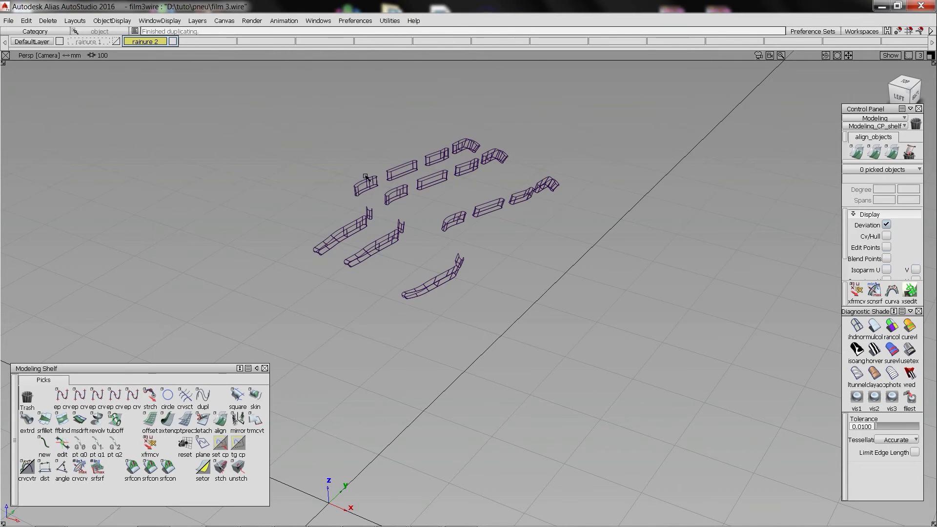
{"action": "left_click", "coordinate": [27, 21]}
{"action": "left_click", "coordinate": [145, 139]}
{"action": "left_click", "coordinate": [321, 433]}
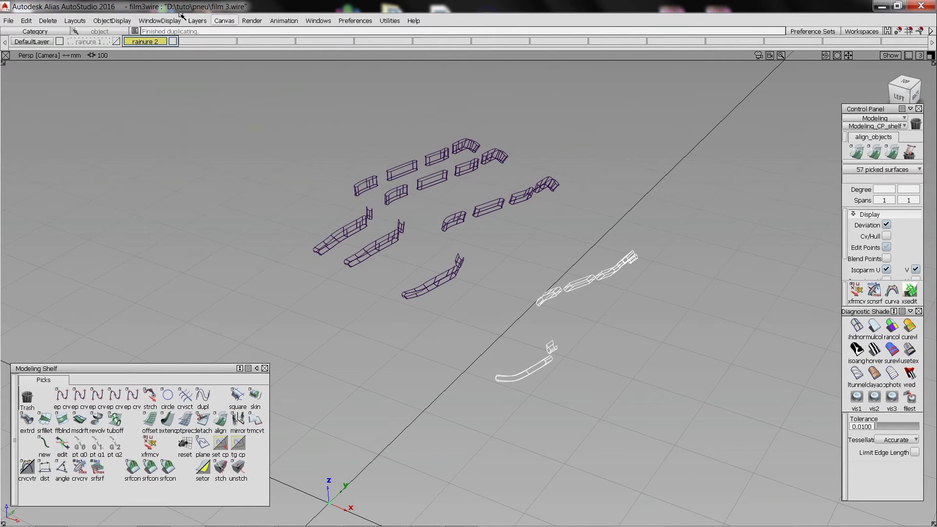
Duplicate the segmented groove with a Y rotation to fill the gap before the last copy.
{"action": "left_click", "coordinate": [27, 20]}
{"action": "left_click", "coordinate": [145, 138]}
{"action": "left_click_drag", "start_coordinate": [290, 163], "coordinate": [352, 147]}
{"action": "key", "text": "Return"}
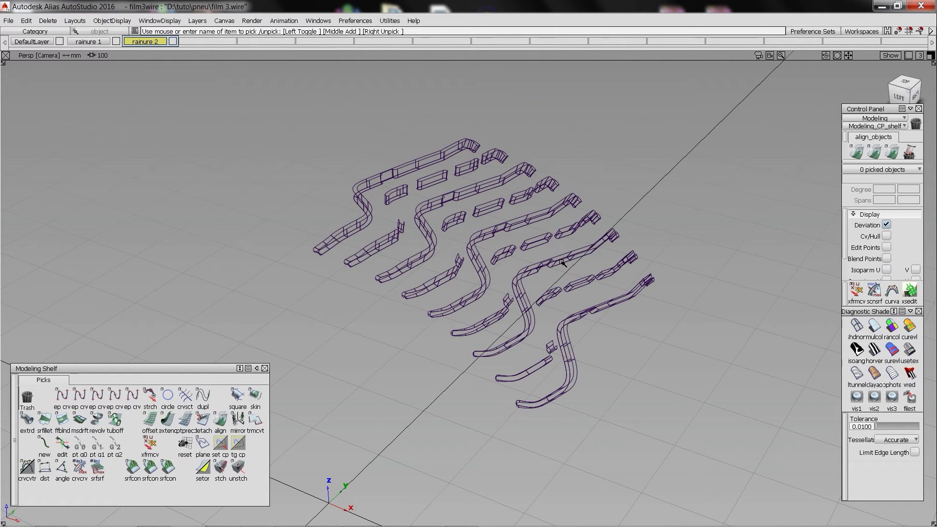
Delete the last continuous groove at the end of the tread row.
{"action": "left_click", "coordinate": [572, 317]}
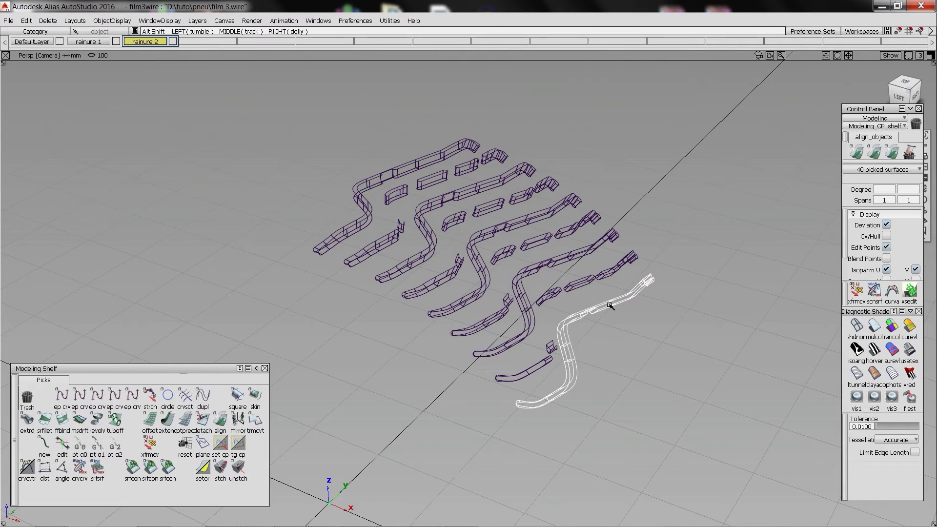
{"action": "left_click_drag", "start_coordinate": [609, 306], "coordinate": [493, 233], "text": "alt+shift"}
{"action": "key", "text": "Delete"}
{"action": "key", "text": "Return"}
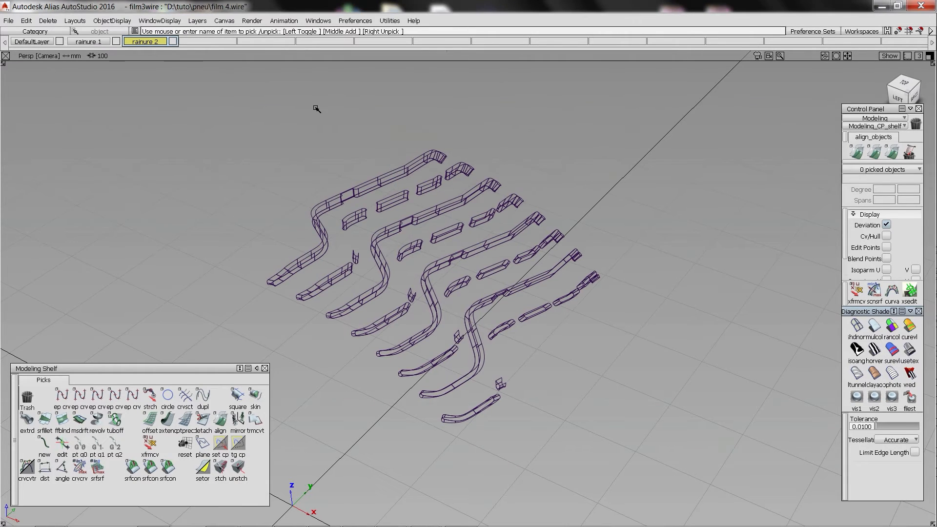
Revolve the 12 longitudinal groove curves and the 11 tyre profile curves 360 degrees about the local Y axis with 8 segments.
{"action": "left_click_drag", "start_coordinate": [318, 113], "coordinate": [539, 383]}
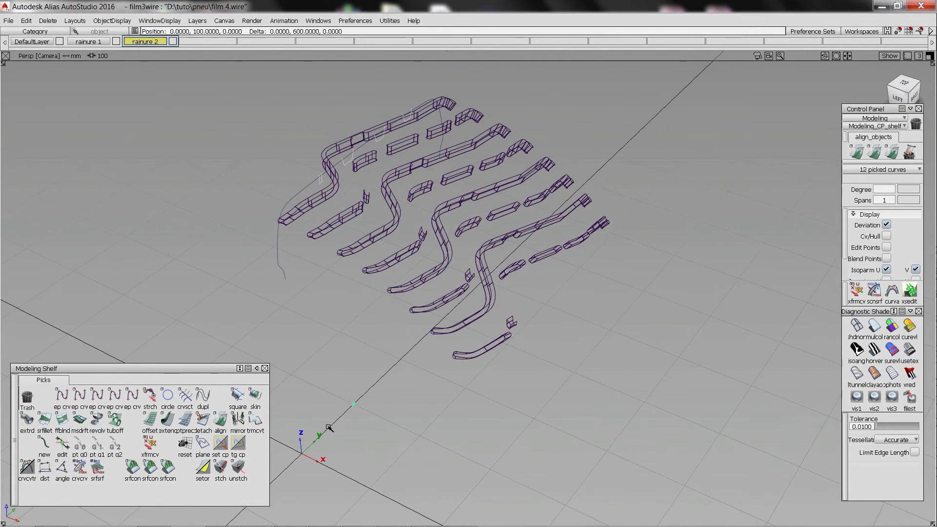
{"action": "left_click", "coordinate": [97, 419]}
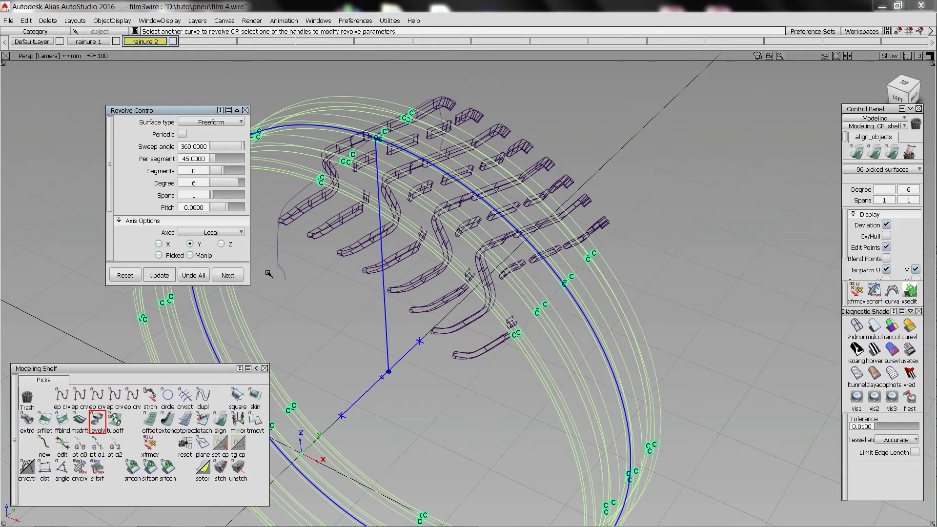
{"action": "left_click_drag", "start_coordinate": [384, 297], "coordinate": [290, 200], "text": "ctrl+shift"}
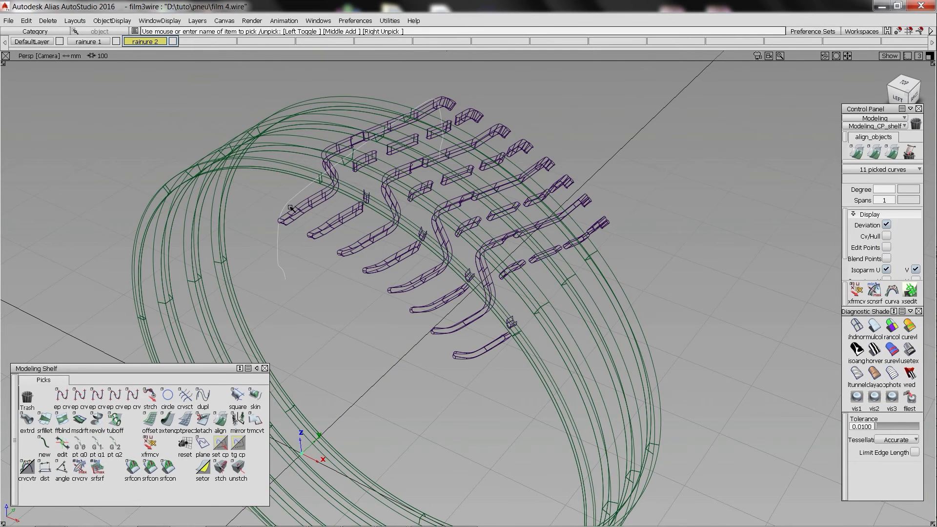
{"action": "left_click", "coordinate": [98, 421]}
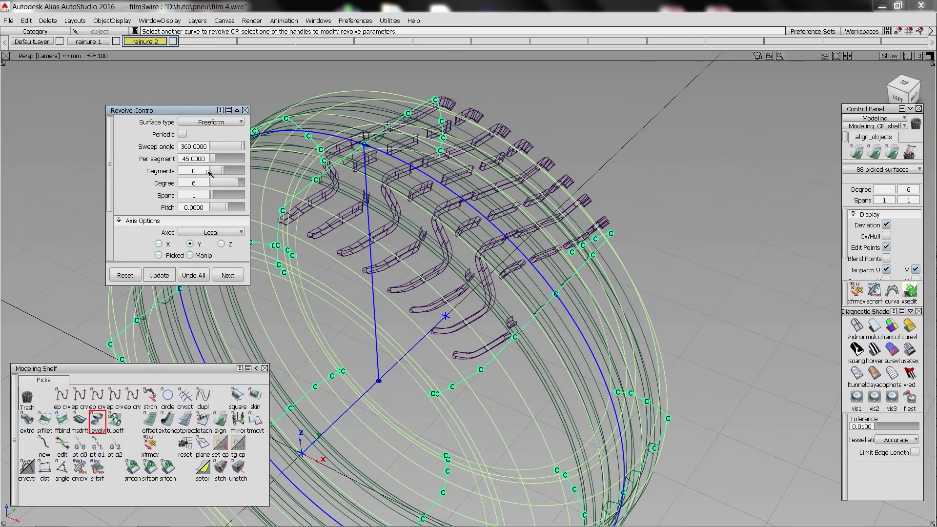
Delete the lower segments of the revolved tyre and longitudinal groove surfaces, leaving only the upper arc.
{"action": "right_click_drag", "start_coordinate": [322, 390], "coordinate": [307, 407], "text": "alt+shift"}
{"action": "middle_click_drag", "start_coordinate": [308, 408], "coordinate": [447, 364], "text": "alt+shift"}
{"action": "left_click_drag", "start_coordinate": [447, 364], "coordinate": [477, 312], "text": "alt+shift"}
{"action": "left_click_drag", "start_coordinate": [478, 312], "coordinate": [420, 288], "text": "alt+shift"}
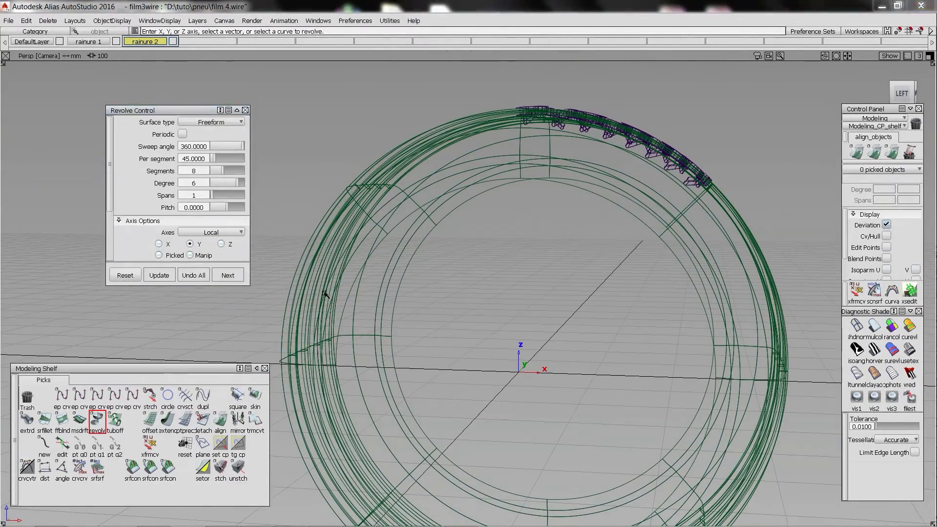
{"action": "left_click_drag", "start_coordinate": [322, 356], "coordinate": [269, 305], "text": "ctrl+shift"}
{"action": "left_click_drag", "start_coordinate": [264, 302], "coordinate": [718, 513]}
{"action": "left_click_drag", "start_coordinate": [502, 526], "coordinate": [499, 526]}
{"action": "middle_click_drag", "start_coordinate": [573, 449], "coordinate": [554, 364], "text": "alt+shift"}
{"action": "key", "text": "Delete"}
{"action": "key", "text": "Return"}
{"action": "left_click_drag", "start_coordinate": [508, 293], "coordinate": [695, 488]}
{"action": "key", "text": "Delete"}
{"action": "key", "text": "Return"}
{"action": "left_click_drag", "start_coordinate": [391, 516], "coordinate": [429, 483]}
{"action": "key", "text": "Delete"}
{"action": "key", "text": "Return"}
Intersect the revolved tyre surfaces with the longitudinal groove surfaces.
{"action": "left_click_drag", "start_coordinate": [562, 273], "coordinate": [630, 322], "text": "alt+shift"}
{"action": "middle_click_drag", "start_coordinate": [552, 180], "coordinate": [519, 272], "text": "alt+shift"}
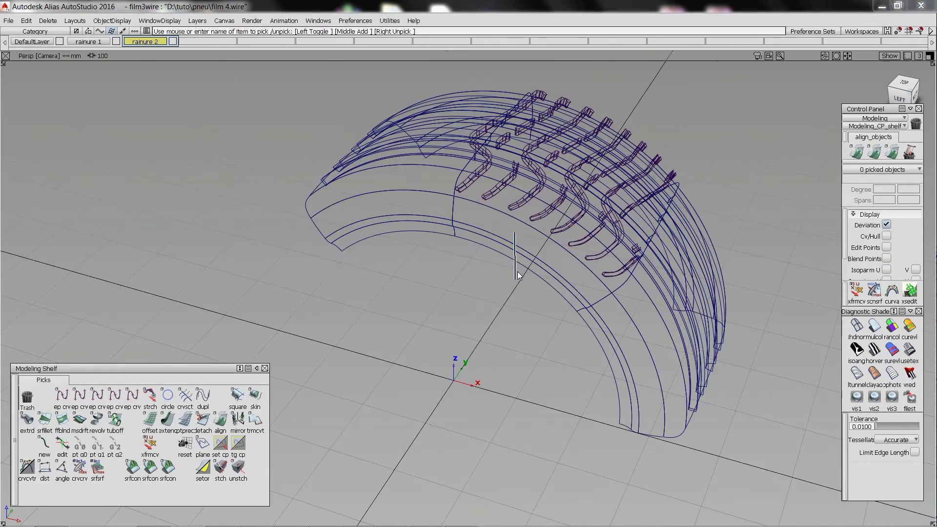
{"action": "left_click", "coordinate": [519, 273]}
{"action": "left_click_drag", "start_coordinate": [506, 259], "coordinate": [510, 273], "text": "alt+shift"}
{"action": "left_click_drag", "start_coordinate": [424, 171], "coordinate": [479, 219]}
{"action": "left_click", "coordinate": [479, 219]}
{"action": "mouse_move", "coordinate": [640, 89]}
{"action": "left_mouse_down"}
{"action": "mouse_move", "coordinate": [403, 269]}
{"action": "mouse_move", "coordinate": [115, 236]}
{"action": "left_mouse_up"}
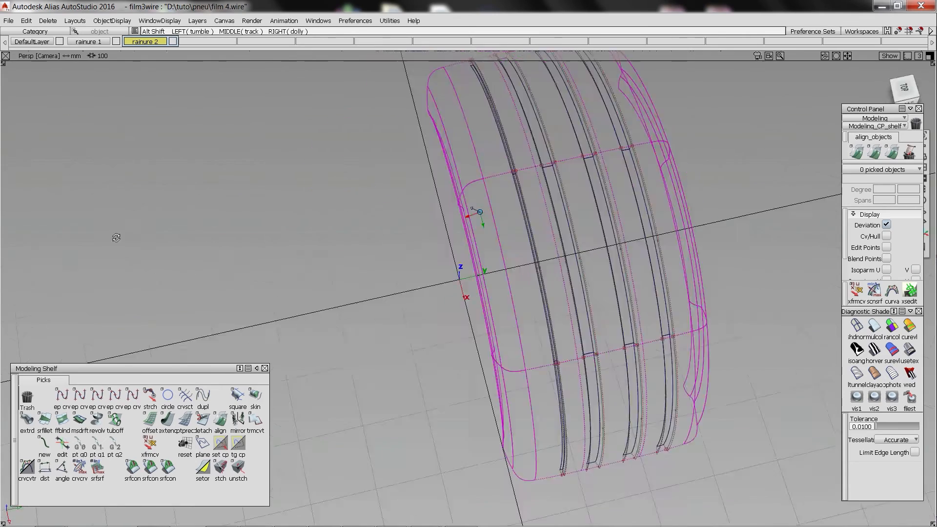
Trim the strips above the longitudinal grooves out of the first tread segment of the tyre.
{"action": "mouse_move", "coordinate": [542, 219]}
{"action": "left_mouse_down", "text": "alt+shift"}
{"action": "mouse_move", "coordinate": [508, 151]}
{"action": "mouse_move", "coordinate": [497, 159]}
{"action": "left_mouse_up", "text": "alt+shift"}
{"action": "left_click", "coordinate": [493, 161]}
{"action": "left_click", "coordinate": [501, 205]}
{"action": "key", "text": "space"}
{"action": "left_click_drag", "start_coordinate": [583, 171], "coordinate": [588, 208]}
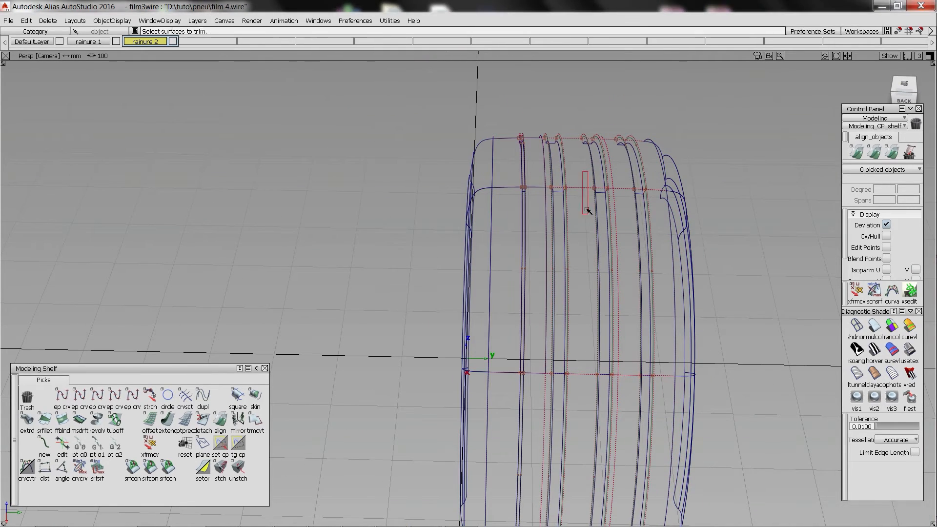
{"action": "left_click", "coordinate": [580, 210]}
{"action": "key", "text": "space"}
{"action": "left_click_drag", "start_coordinate": [626, 168], "coordinate": [627, 201]}
{"action": "left_click", "coordinate": [625, 215]}
{"action": "key", "text": "space"}
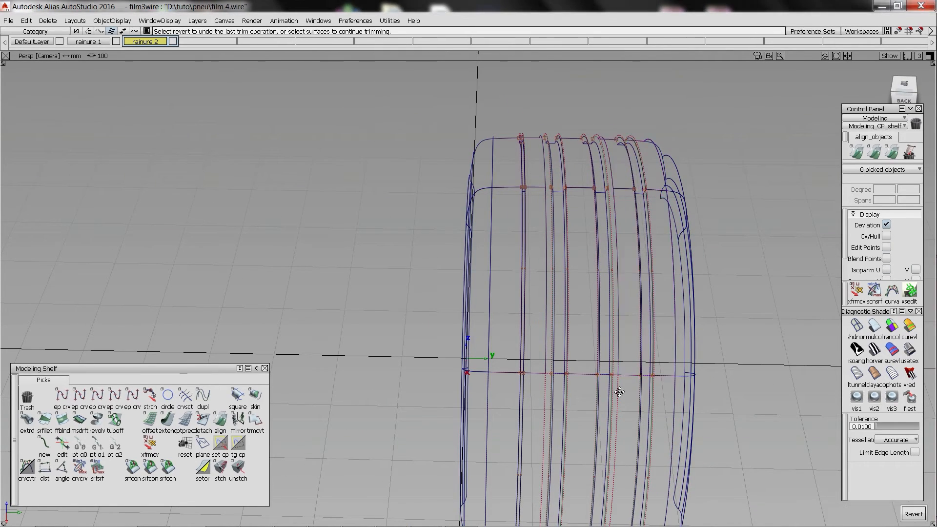
Trim the strips above the longitudinal grooves out of the remaining tread segments.
{"action": "middle_click_drag", "start_coordinate": [619, 391], "coordinate": [601, 280], "text": "alt+shift"}
{"action": "left_click_drag", "start_coordinate": [480, 221], "coordinate": [481, 252]}
{"action": "left_click", "coordinate": [477, 223]}
{"action": "key", "text": "space"}
{"action": "left_click_drag", "start_coordinate": [560, 224], "coordinate": [564, 251]}
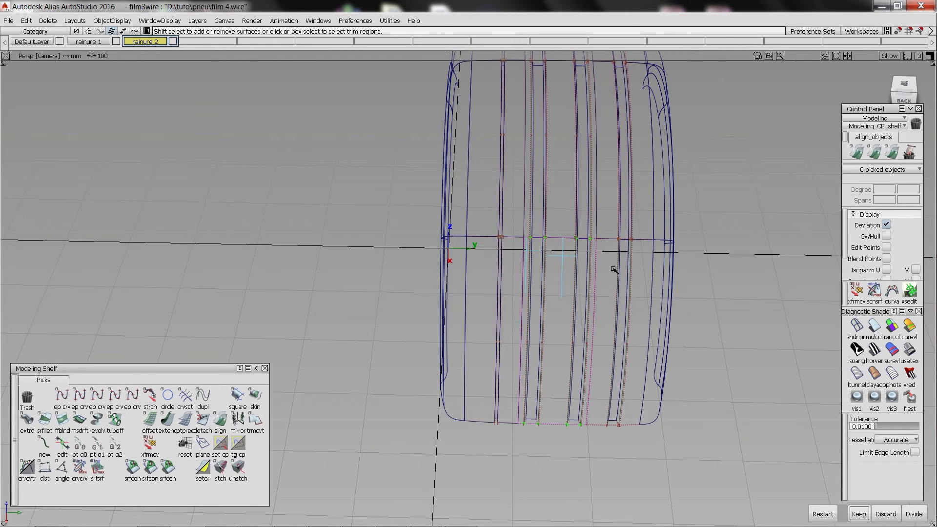
{"action": "key", "text": "space"}
{"action": "mouse_move", "coordinate": [600, 226]}
{"action": "left_mouse_down"}
{"action": "mouse_move", "coordinate": [596, 251]}
{"action": "mouse_move", "coordinate": [581, 232]}
{"action": "mouse_move", "coordinate": [561, 246]}
{"action": "left_mouse_up"}
{"action": "left_click", "coordinate": [598, 238]}
{"action": "key", "text": "space"}
Shade the model and trim off the longitudinal groove walls that protrude above the tread.
{"action": "left_click", "coordinate": [875, 326]}
{"action": "middle_click_drag", "start_coordinate": [573, 266], "coordinate": [588, 273], "text": "ctrl+shift"}
{"action": "left_click_drag", "start_coordinate": [542, 267], "coordinate": [479, 173], "text": "alt+shift"}
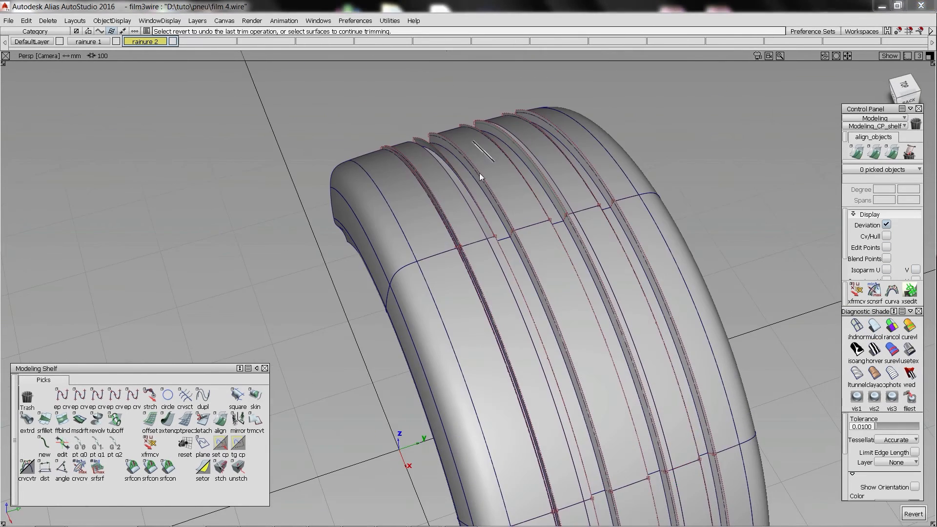
{"action": "key", "text": "space"}
{"action": "left_click", "coordinate": [893, 94]}
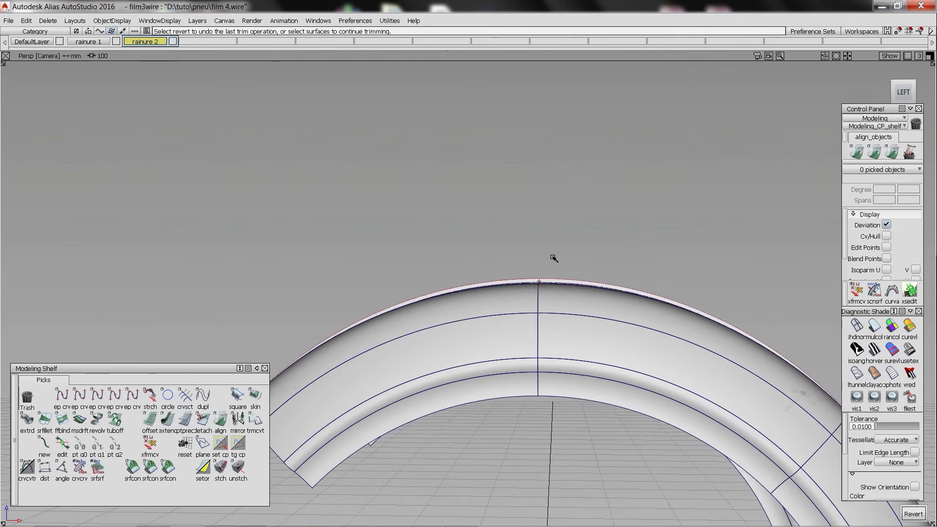
{"action": "left_click_drag", "start_coordinate": [525, 288], "coordinate": [554, 314]}
{"action": "left_click", "coordinate": [535, 280]}
{"action": "key", "text": "space"}
Bring back the hidden transverse grooves and pick only their surfaces.
{"action": "left_click_drag", "start_coordinate": [627, 328], "coordinate": [416, 188], "text": "alt+shift"}
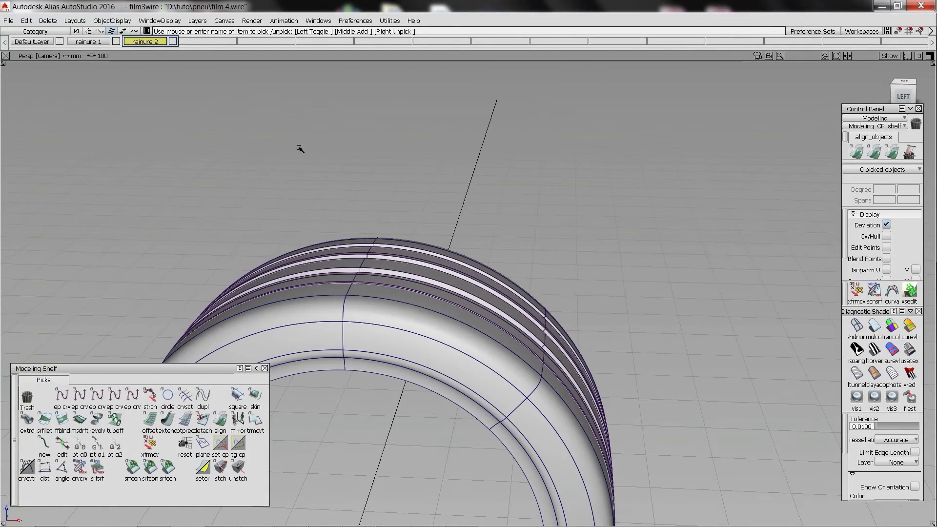
{"action": "left_click_drag", "start_coordinate": [255, 103], "coordinate": [636, 511], "text": "ctrl+shift"}
{"action": "left_click_drag", "start_coordinate": [605, 274], "coordinate": [521, 261], "text": "alt+shift"}
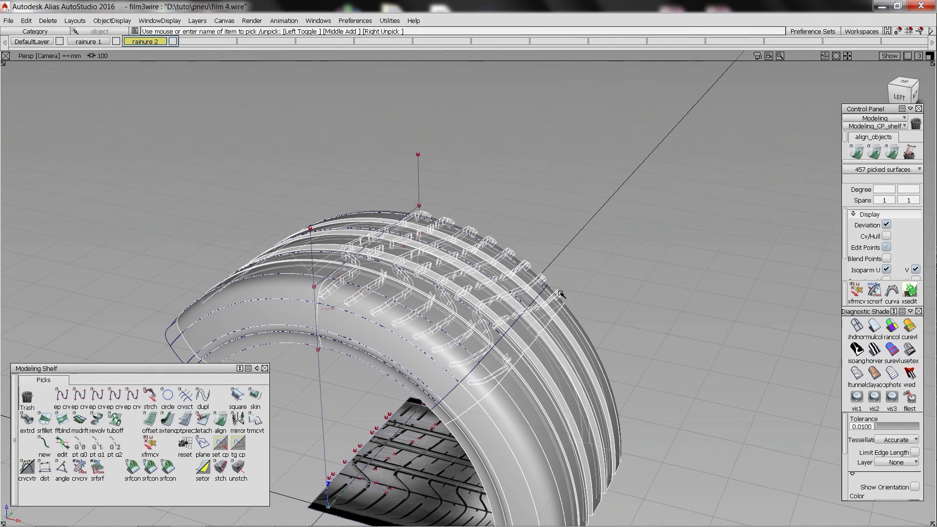
{"action": "left_click_drag", "start_coordinate": [561, 294], "coordinate": [434, 286], "text": "alt+shift"}
{"action": "right_click_drag", "start_coordinate": [434, 285], "coordinate": [605, 299], "text": "alt+shift"}
{"action": "left_click_drag", "start_coordinate": [605, 299], "coordinate": [425, 246], "text": "alt+shift"}
{"action": "right_click_drag", "start_coordinate": [426, 246], "coordinate": [394, 192], "text": "alt+shift"}
{"action": "left_click_drag", "start_coordinate": [393, 192], "coordinate": [444, 200], "text": "alt+shift"}
{"action": "left_click_drag", "start_coordinate": [309, 180], "coordinate": [313, 369]}
{"action": "left_click_drag", "start_coordinate": [354, 282], "coordinate": [600, 470], "text": "ctrl+shift"}
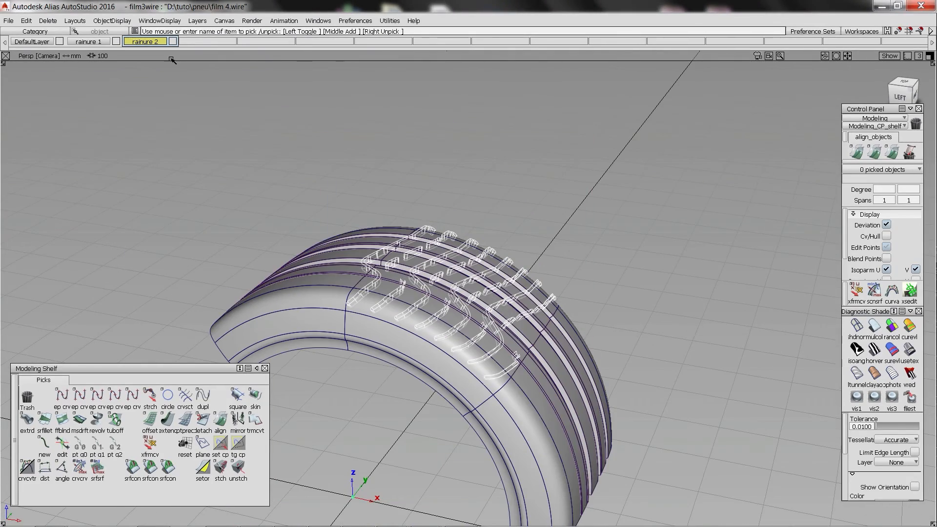
Duplicate the transverse groove set by Y rotation to both sides of the original to cover the whole tyre arc.
{"action": "left_click", "coordinate": [26, 20]}
{"action": "mouse_move", "coordinate": [59, 138]}
{"action": "left_click", "coordinate": [145, 140]}
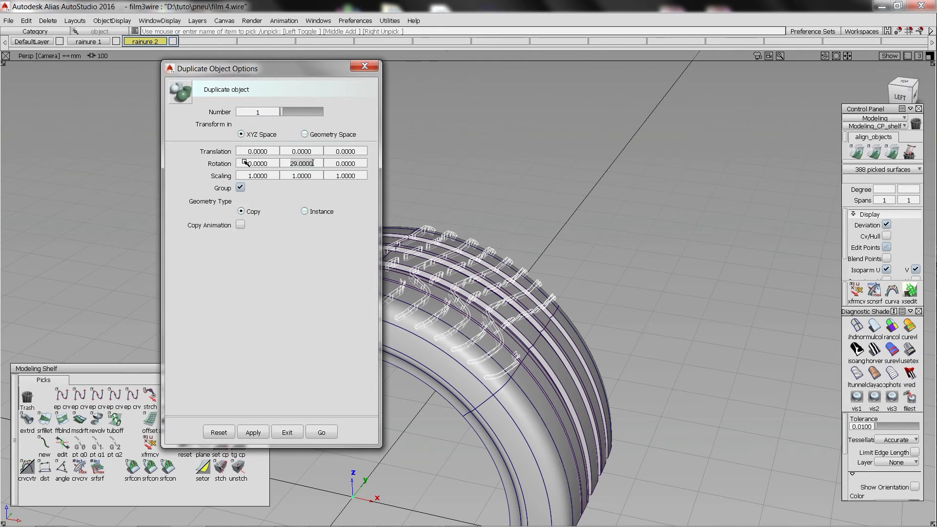
{"action": "left_click", "coordinate": [321, 433]}
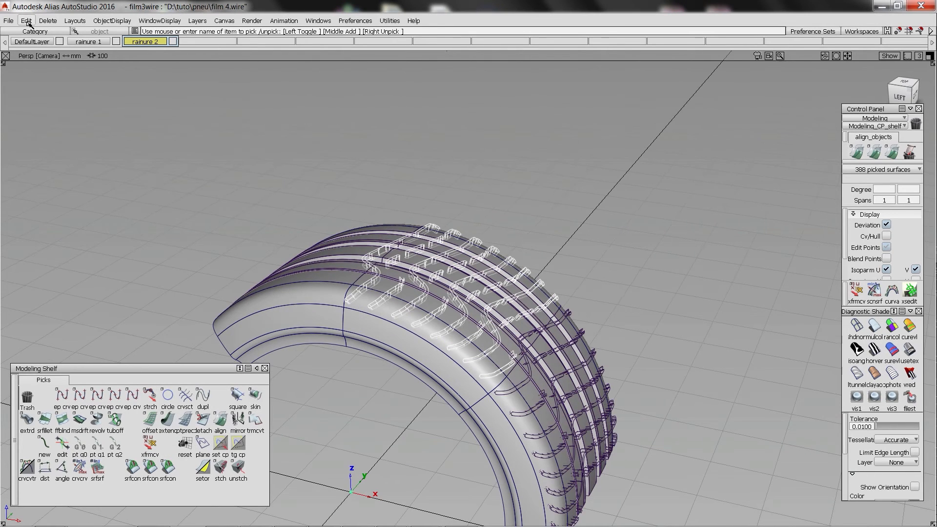
{"action": "left_click", "coordinate": [26, 20]}
{"action": "mouse_move", "coordinate": [58, 138]}
{"action": "left_click", "coordinate": [145, 138]}
{"action": "left_click", "coordinate": [322, 432]}
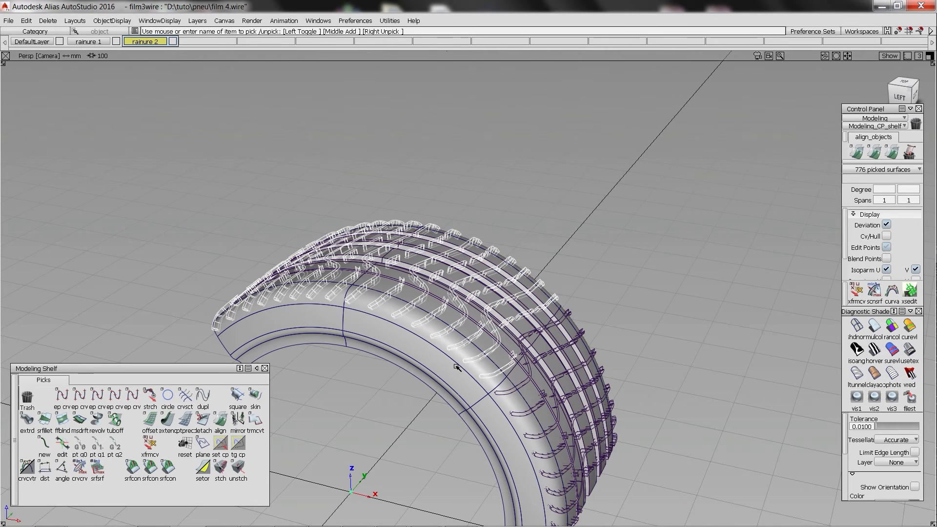
Intersect all transverse groove surfaces with the tyre and longitudinal groove surfaces.
{"action": "left_click", "coordinate": [512, 415]}
{"action": "left_click_drag", "start_coordinate": [264, 164], "coordinate": [255, 150], "text": "alt+shift"}
{"action": "right_click_drag", "start_coordinate": [279, 172], "coordinate": [352, 144], "text": "alt+shift"}
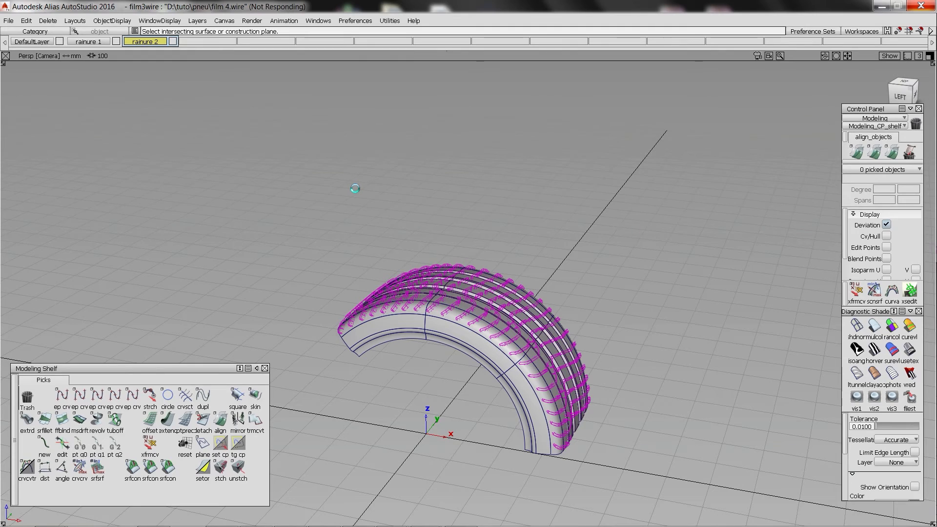
{"action": "left_click_drag", "start_coordinate": [316, 165], "coordinate": [317, 116], "text": "ctrl+shift"}
{"action": "left_click_drag", "start_coordinate": [308, 81], "coordinate": [302, 130], "text": "ctrl+shift"}
Select all tyre and groove surfaces and delete their construction history.
{"action": "left_click_drag", "start_coordinate": [277, 167], "coordinate": [697, 488]}
{"action": "key", "text": "ctrl+h"}
{"action": "key", "text": "Return"}
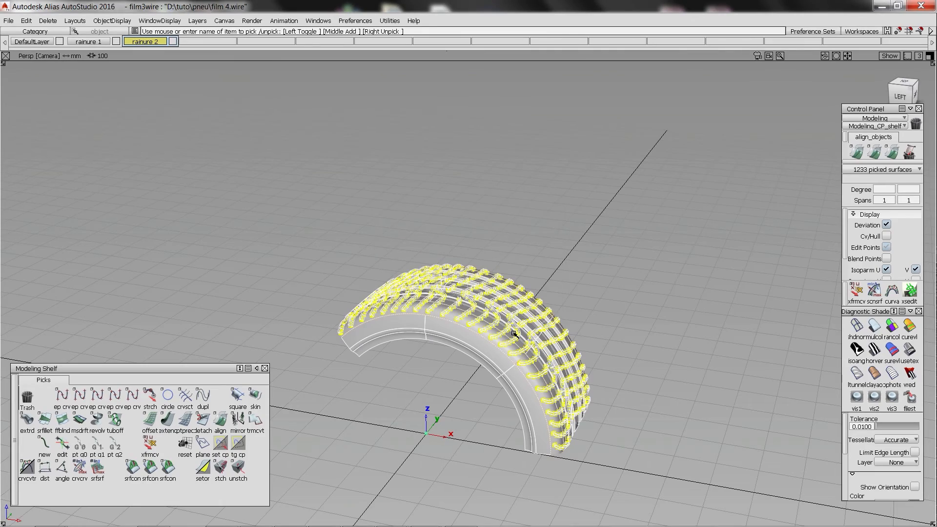
Delete the two duplicated transverse groove sets, leaving the intersection curves on the tyre.
{"action": "right_click_drag", "start_coordinate": [464, 314], "coordinate": [422, 348], "text": "alt+shift"}
{"action": "left_click_drag", "start_coordinate": [423, 347], "coordinate": [423, 302], "text": "ctrl+shift"}
{"action": "right_click_drag", "start_coordinate": [424, 302], "coordinate": [409, 264], "text": "alt+shift"}
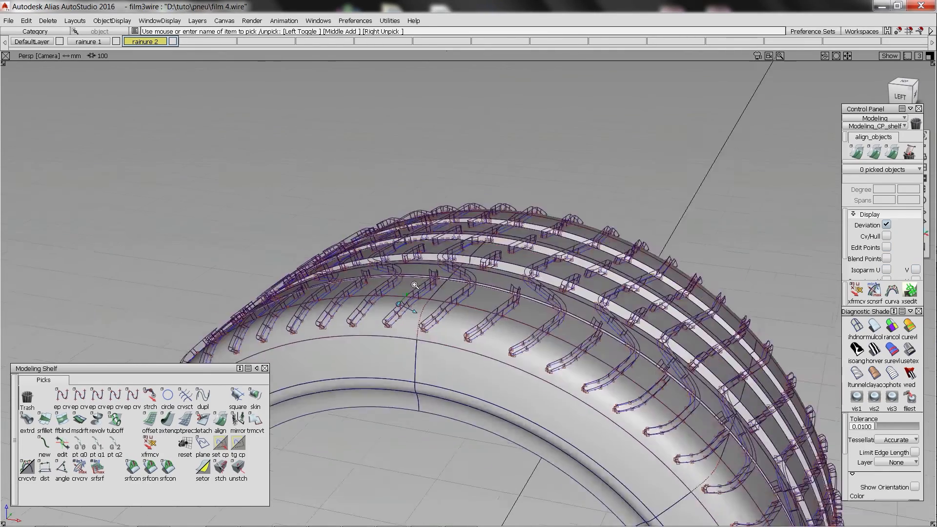
{"action": "left_click_drag", "start_coordinate": [409, 260], "coordinate": [410, 314], "text": "ctrl+shift"}
{"action": "left_click", "coordinate": [423, 275]}
{"action": "right_click_drag", "start_coordinate": [481, 252], "coordinate": [521, 307], "text": "alt+shift"}
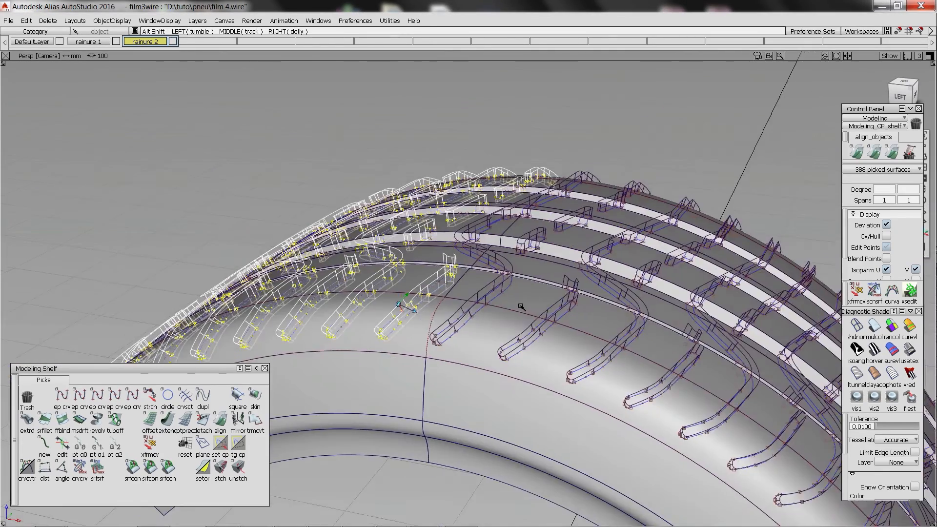
{"action": "middle_click_drag", "start_coordinate": [521, 307], "coordinate": [251, 187], "text": "alt+shift"}
{"action": "key", "text": "Delete"}
{"action": "key", "text": "Return"}
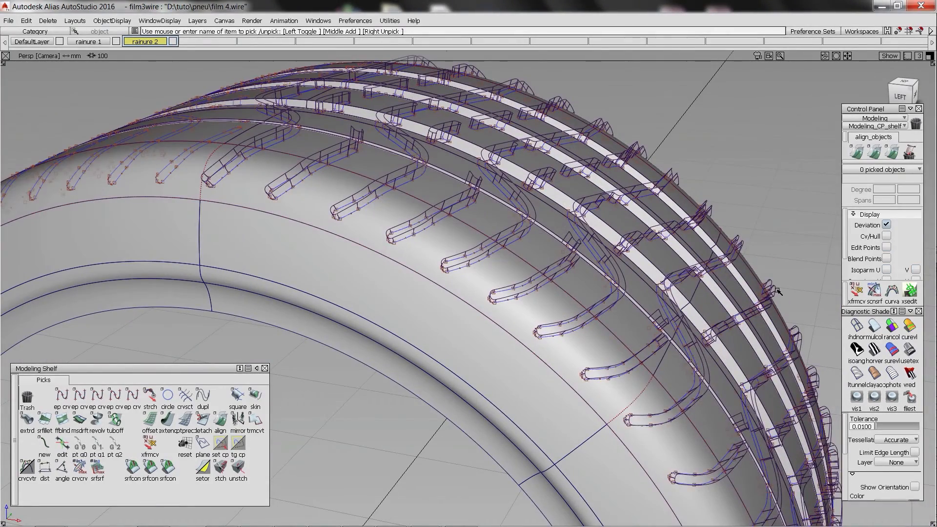
{"action": "left_click", "coordinate": [776, 290]}
{"action": "right_click_drag", "start_coordinate": [708, 282], "coordinate": [412, 278], "text": "alt+shift"}
{"action": "key", "text": "Delete"}
{"action": "key", "text": "Return"}
Delete the tyre and longitudinal groove surfaces on both sides of the segment that holds the original transverse grooves.
{"action": "right_click_drag", "start_coordinate": [251, 167], "coordinate": [138, 103], "text": "alt+shift"}
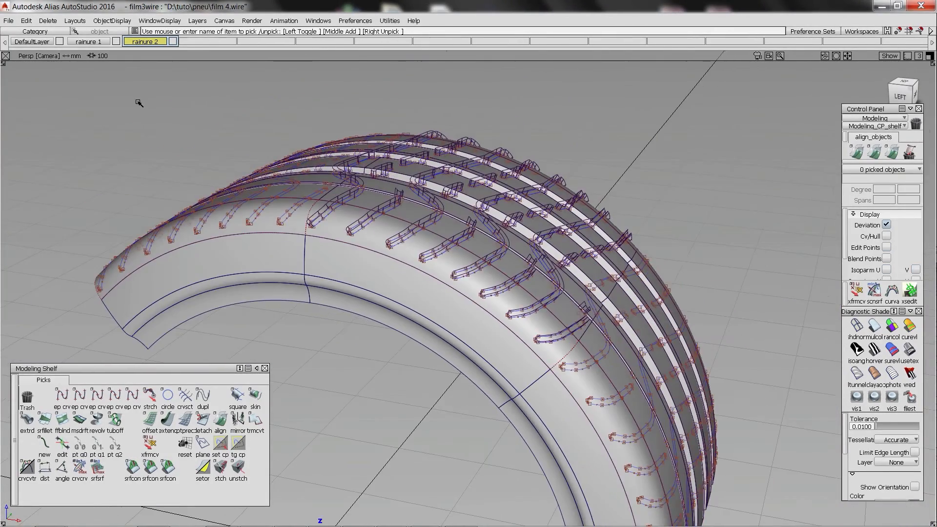
{"action": "left_click_drag", "start_coordinate": [122, 141], "coordinate": [168, 122], "text": "alt+shift"}
{"action": "right_click_drag", "start_coordinate": [168, 122], "coordinate": [147, 128], "text": "alt+shift"}
{"action": "left_click_drag", "start_coordinate": [203, 131], "coordinate": [255, 359]}
{"action": "middle_click_drag", "start_coordinate": [428, 300], "coordinate": [231, 130], "text": "alt+shift"}
{"action": "key", "text": "Delete"}
{"action": "key", "text": "Return"}
{"action": "left_click_drag", "start_coordinate": [385, 240], "coordinate": [291, 188], "text": "alt+shift"}
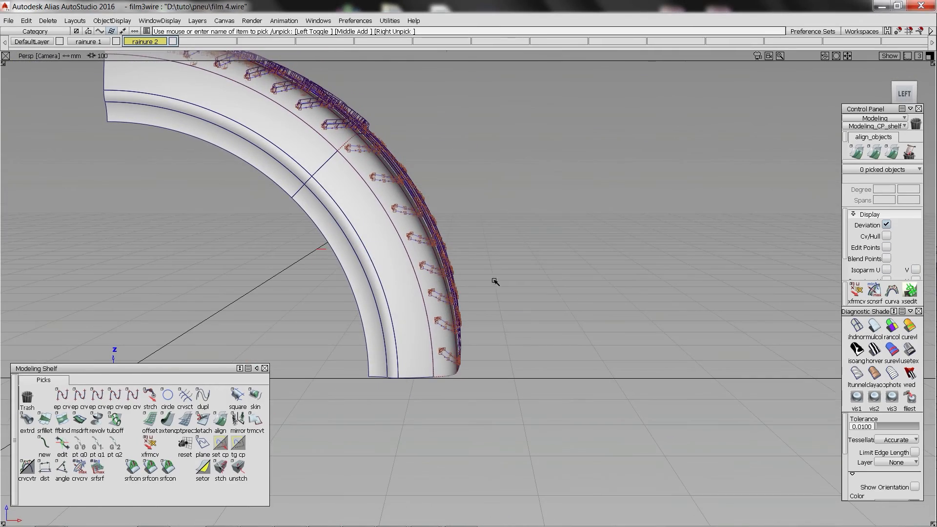
{"action": "key", "text": "Delete"}
{"action": "left_click_drag", "start_coordinate": [495, 283], "coordinate": [119, 163]}
{"action": "key", "text": "Return"}
Trim the transverse groove openings out of the outer shoulder surface on the S-shaped groove side.
{"action": "mouse_move", "coordinate": [277, 80]}
{"action": "middle_mouse_down", "text": "alt+shift"}
{"action": "mouse_move", "coordinate": [310, 177]}
{"action": "mouse_move", "coordinate": [444, 194]}
{"action": "middle_mouse_up", "text": "alt+shift"}
{"action": "left_click", "coordinate": [341, 251]}
{"action": "left_click_drag", "start_coordinate": [402, 179], "coordinate": [341, 229], "text": "alt+shift"}
{"action": "left_click", "coordinate": [825, 513]}
Trim the transverse groove openings out of the surfaces on both sides of the narrow longitudinal groove.
{"action": "left_click_drag", "start_coordinate": [332, 151], "coordinate": [333, 180], "text": "ctrl+shift"}
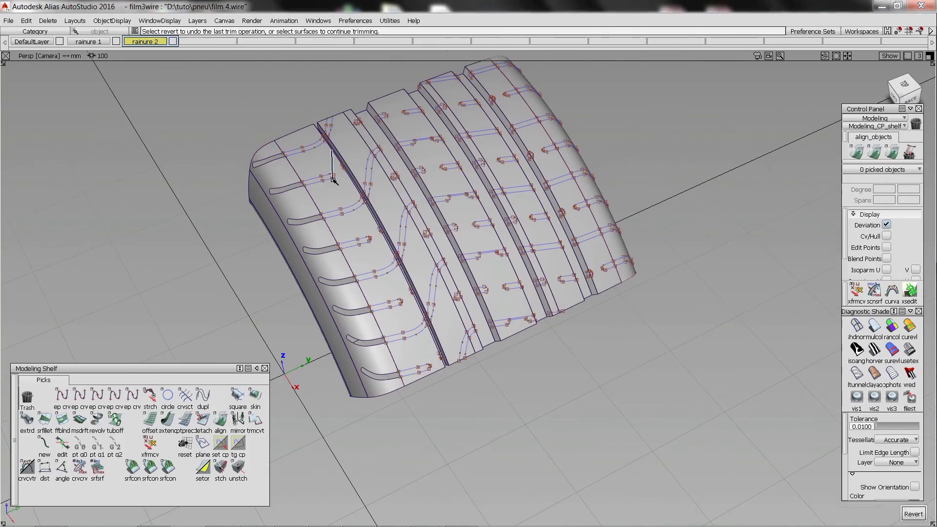
{"action": "left_click", "coordinate": [395, 335]}
{"action": "left_click_drag", "start_coordinate": [395, 335], "coordinate": [335, 163], "text": "alt+shift"}
{"action": "left_click", "coordinate": [886, 513]}
{"action": "left_click", "coordinate": [353, 320]}
{"action": "right_click_drag", "start_coordinate": [353, 320], "coordinate": [405, 320], "text": "alt+shift"}
{"action": "left_click_drag", "start_coordinate": [406, 320], "coordinate": [371, 265], "text": "alt+shift"}
{"action": "left_click", "coordinate": [886, 514]}
Trim the transverse groove openings out of the middle tread ribs and adjoining longitudinal groove walls.
{"action": "left_click_drag", "start_coordinate": [385, 222], "coordinate": [436, 281], "text": "alt+shift"}
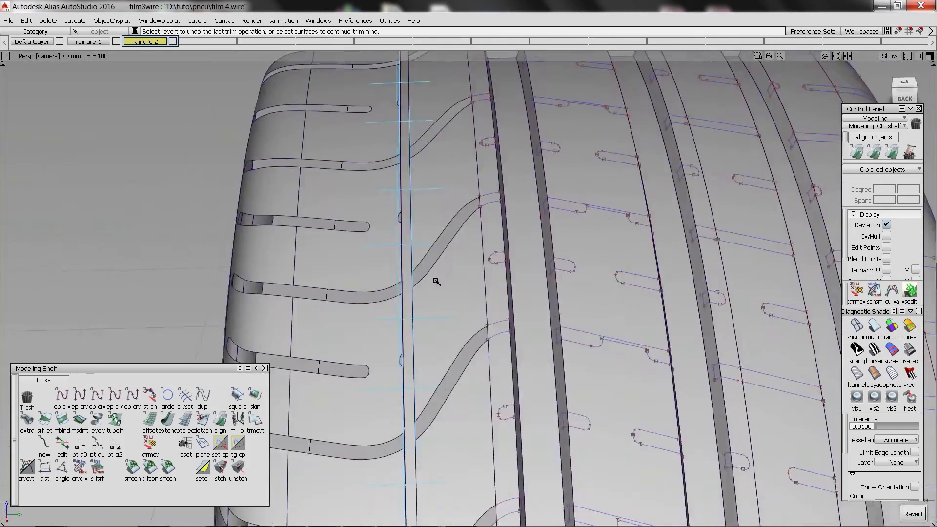
{"action": "right_click_drag", "start_coordinate": [436, 281], "coordinate": [469, 312], "text": "alt+shift"}
{"action": "left_click_drag", "start_coordinate": [361, 193], "coordinate": [431, 270], "text": "ctrl+shift"}
{"action": "left_click", "coordinate": [397, 194]}
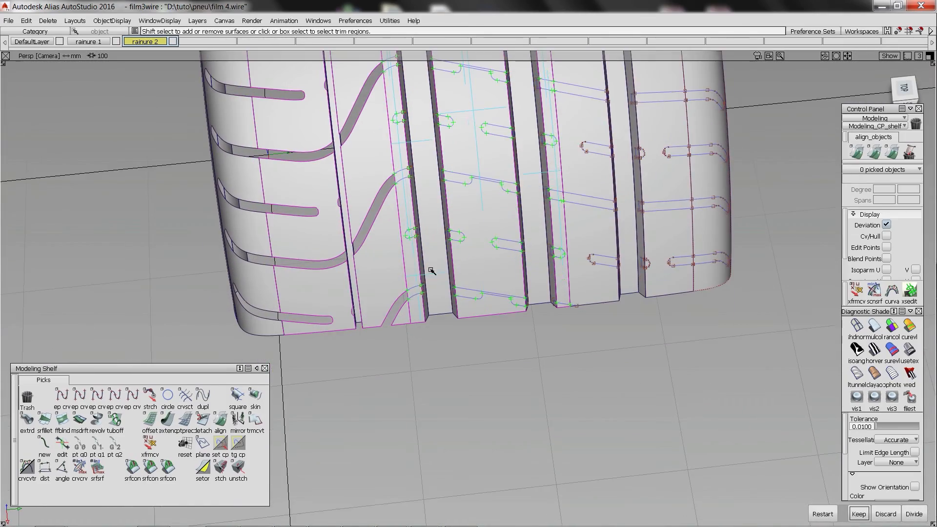
{"action": "left_click", "coordinate": [886, 514]}
{"action": "left_click_drag", "start_coordinate": [485, 211], "coordinate": [394, 203], "text": "alt+shift"}
{"action": "right_click_drag", "start_coordinate": [394, 204], "coordinate": [452, 220], "text": "alt+shift"}
{"action": "middle_click_drag", "start_coordinate": [452, 220], "coordinate": [421, 247], "text": "alt+shift"}
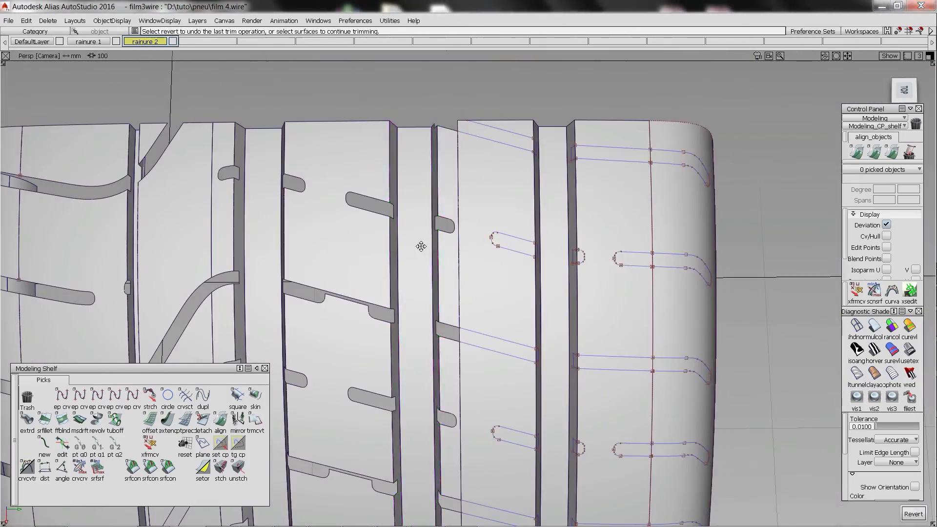
Trim the transverse groove openings out of the last inner rib and the opposite shoulder.
{"action": "left_click_drag", "start_coordinate": [421, 246], "coordinate": [445, 261], "text": "alt+shift"}
{"action": "left_click", "coordinate": [485, 192]}
{"action": "left_click", "coordinate": [885, 514]}
{"action": "left_click", "coordinate": [480, 276]}
{"action": "left_click", "coordinate": [581, 302]}
{"action": "left_click", "coordinate": [886, 514]}
Isolate the transverse grooves in wireframe and trim the excess height off the first continuous groove's curved shoulder end.
{"action": "right_click_drag", "start_coordinate": [445, 261], "coordinate": [550, 452], "text": "alt+shift"}
{"action": "left_click_drag", "start_coordinate": [550, 452], "coordinate": [394, 273], "text": "alt+shift"}
{"action": "left_click", "coordinate": [394, 274]}
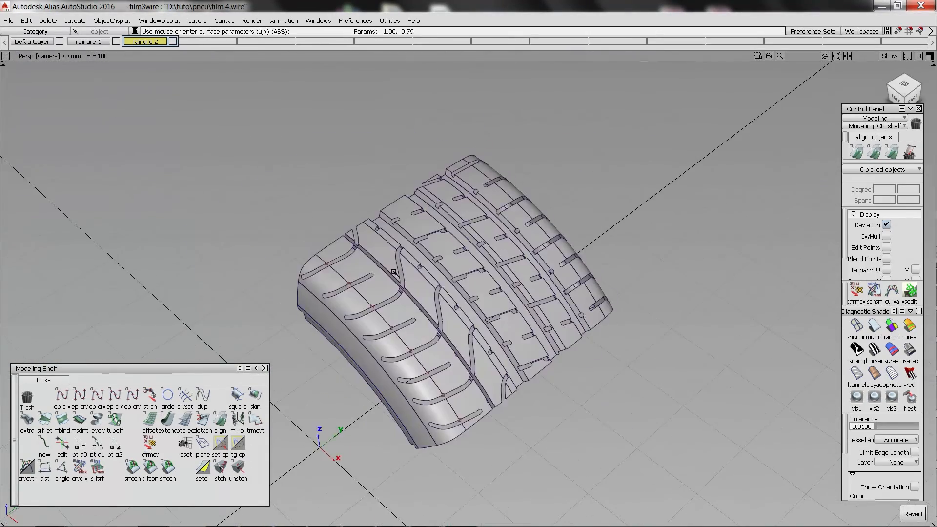
{"action": "right_click_drag", "start_coordinate": [377, 241], "coordinate": [329, 201], "text": "alt+shift"}
{"action": "left_click_drag", "start_coordinate": [329, 201], "coordinate": [187, 227], "text": "alt+shift"}
{"action": "right_click_drag", "start_coordinate": [187, 227], "coordinate": [192, 234], "text": "alt+shift"}
{"action": "left_click", "coordinate": [191, 235]}
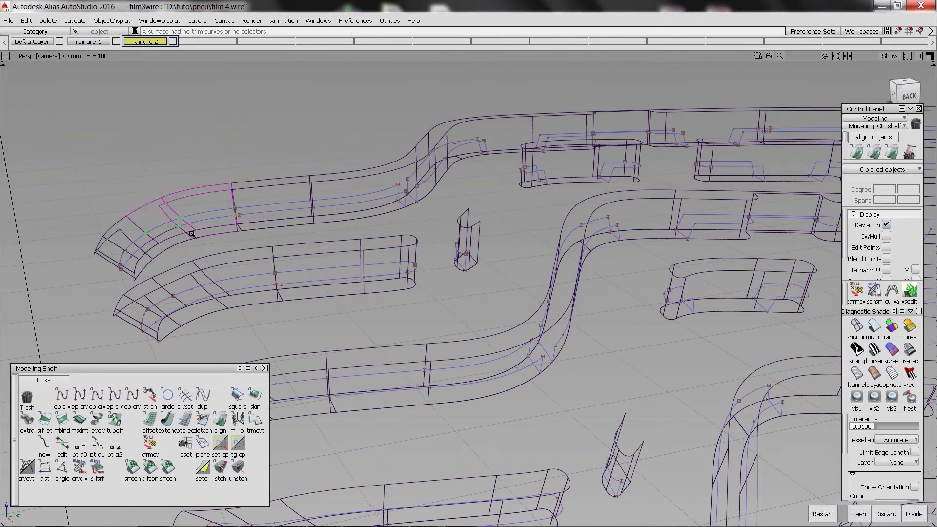
{"action": "left_click_drag", "start_coordinate": [421, 203], "coordinate": [405, 157], "text": "alt+shift"}
{"action": "left_click", "coordinate": [886, 514]}
Trim the excess walls and the longitudinal groove crossings off the rest of the first continuous groove.
{"action": "left_click", "coordinate": [537, 261]}
{"action": "left_click", "coordinate": [886, 514]}
{"action": "left_click", "coordinate": [563, 288]}
{"action": "left_click", "coordinate": [886, 514]}
{"action": "left_click_drag", "start_coordinate": [647, 184], "coordinate": [570, 240], "text": "alt+shift"}
{"action": "left_click", "coordinate": [570, 240]}
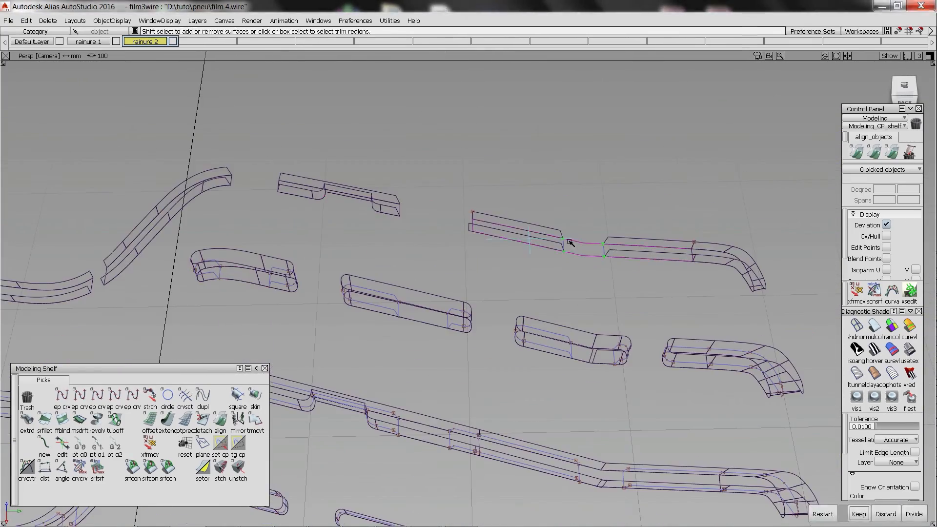
{"action": "left_click", "coordinate": [886, 514]}
Trim the excess off the small rounded stub beside the narrow longitudinal groove.
{"action": "left_click_drag", "start_coordinate": [341, 234], "coordinate": [581, 321], "text": "alt+shift"}
{"action": "left_click", "coordinate": [581, 321]}
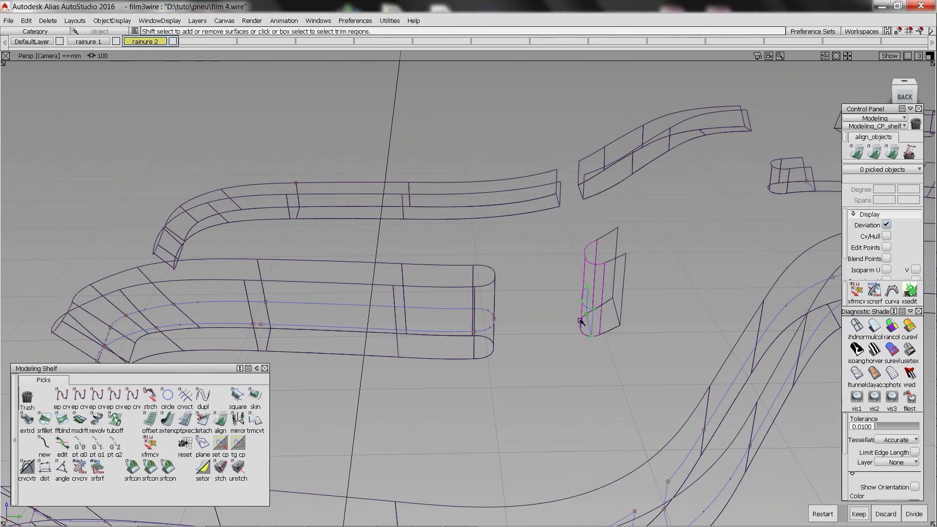
{"action": "left_click_drag", "start_coordinate": [616, 273], "coordinate": [617, 275]}
{"action": "key", "text": "Delete"}
Trim the excess height off the segmented groove's curved shoulder piece.
{"action": "right_click_drag", "start_coordinate": [616, 274], "coordinate": [371, 232], "text": "alt+shift"}
{"action": "left_click_drag", "start_coordinate": [370, 232], "coordinate": [243, 264], "text": "alt+shift"}
{"action": "left_click", "coordinate": [243, 264]}
{"action": "left_click", "coordinate": [886, 514]}
{"action": "left_click_drag", "start_coordinate": [391, 273], "coordinate": [318, 254], "text": "alt+shift"}
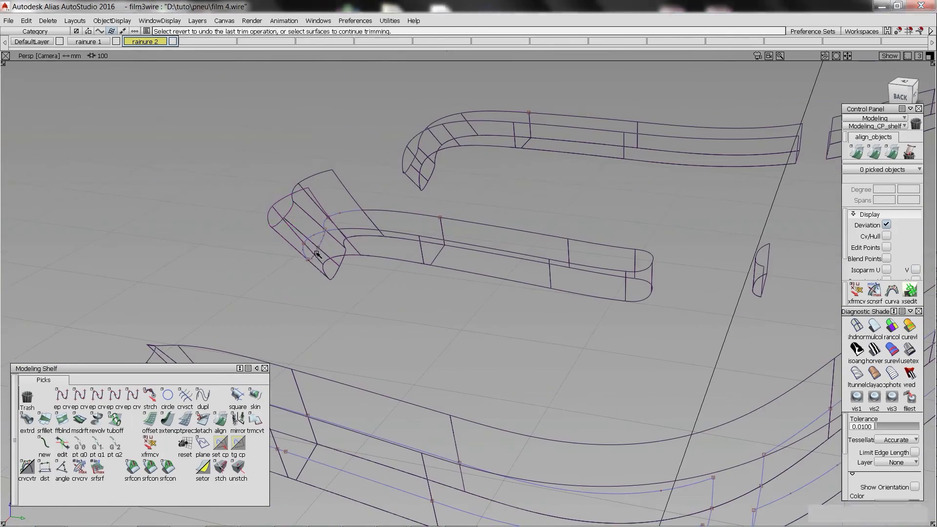
{"action": "left_click", "coordinate": [886, 514]}
Trim the excess height and the longitudinal groove crossings off the segmented transverse groove's middle pieces.
{"action": "right_click_drag", "start_coordinate": [649, 230], "coordinate": [586, 203], "text": "alt+shift"}
{"action": "left_click", "coordinate": [522, 219]}
{"action": "left_click", "coordinate": [886, 514]}
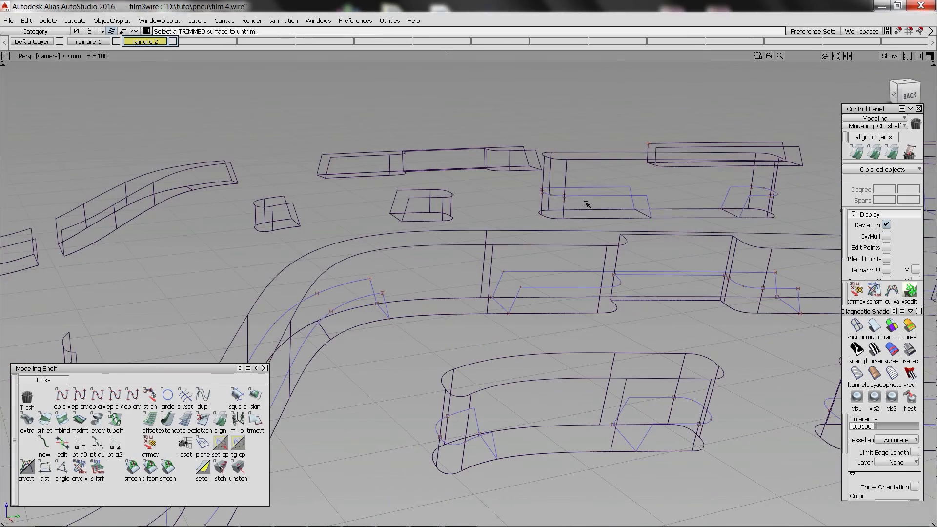
{"action": "left_click", "coordinate": [566, 204]}
{"action": "left_click", "coordinate": [555, 205]}
{"action": "left_click_drag", "start_coordinate": [759, 205], "coordinate": [778, 208]}
{"action": "key", "text": "space"}
{"action": "middle_click_drag", "start_coordinate": [777, 209], "coordinate": [669, 226], "text": "alt+shift"}
{"action": "left_click", "coordinate": [666, 225]}
Trim the excess off the segmented groove's remaining pieces up to the opposite curved shoulder end.
{"action": "key", "text": "space"}
{"action": "left_click_drag", "start_coordinate": [661, 178], "coordinate": [689, 189]}
{"action": "middle_click_drag", "start_coordinate": [689, 195], "coordinate": [549, 207], "text": "alt+shift"}
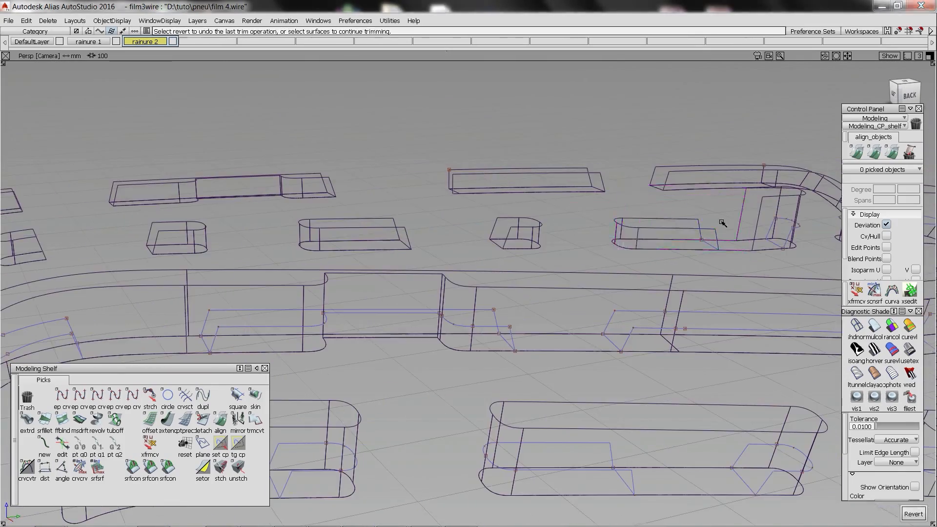
{"action": "left_click", "coordinate": [635, 238]}
{"action": "middle_click_drag", "start_coordinate": [722, 222], "coordinate": [588, 237], "text": "alt+shift"}
{"action": "key", "text": "space"}
{"action": "left_click", "coordinate": [587, 236]}
{"action": "key", "text": "space"}
{"action": "left_click", "coordinate": [707, 234]}
{"action": "key", "text": "space"}
{"action": "middle_click_drag", "start_coordinate": [758, 252], "coordinate": [665, 257], "text": "alt+shift"}
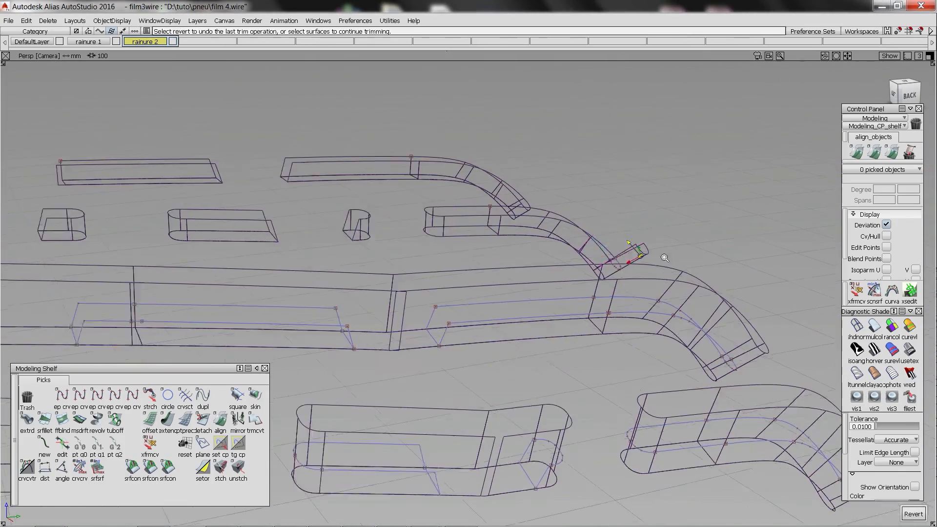
{"action": "left_click_drag", "start_coordinate": [666, 258], "coordinate": [554, 201], "text": "alt+shift"}
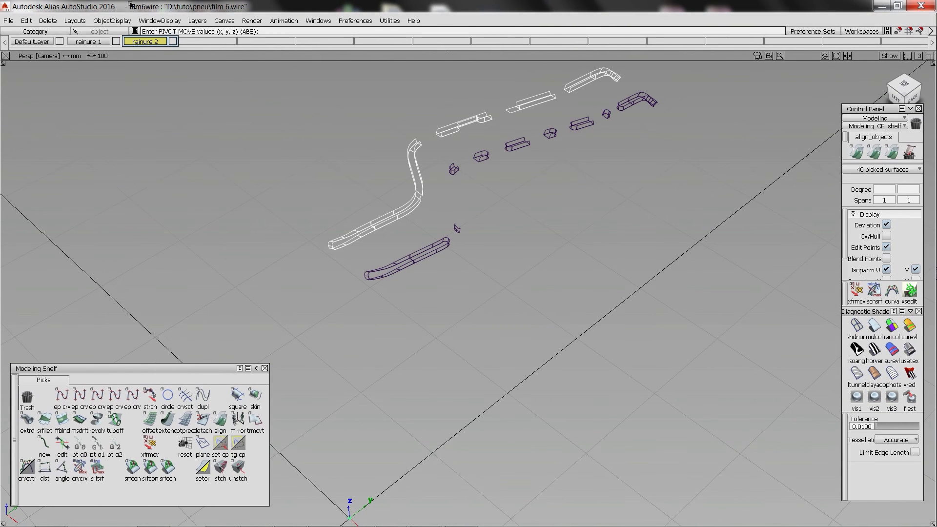
Duplicate the trimmed continuous transverse groove three times, with Y rotations of 13, 24 and 34 degrees.
{"action": "left_click", "coordinate": [26, 21]}
{"action": "left_click", "coordinate": [201, 136]}
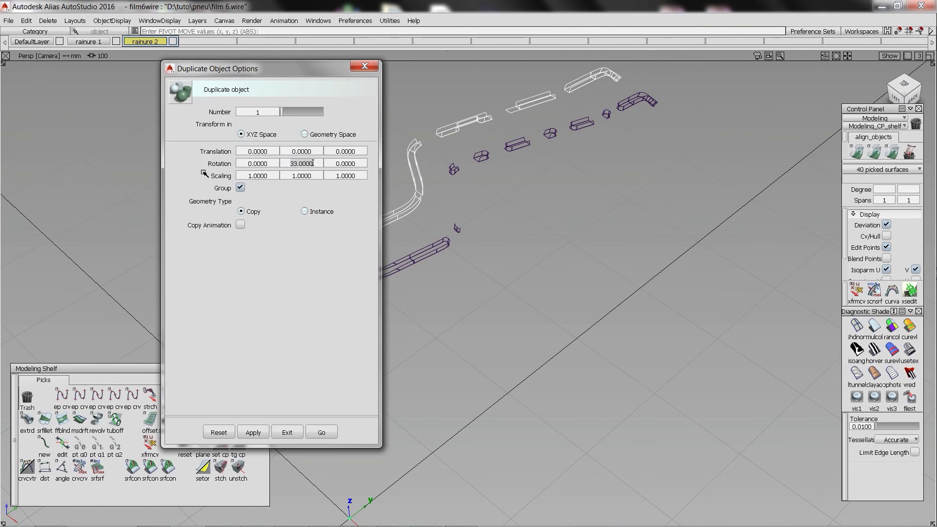
{"action": "left_click", "coordinate": [332, 428]}
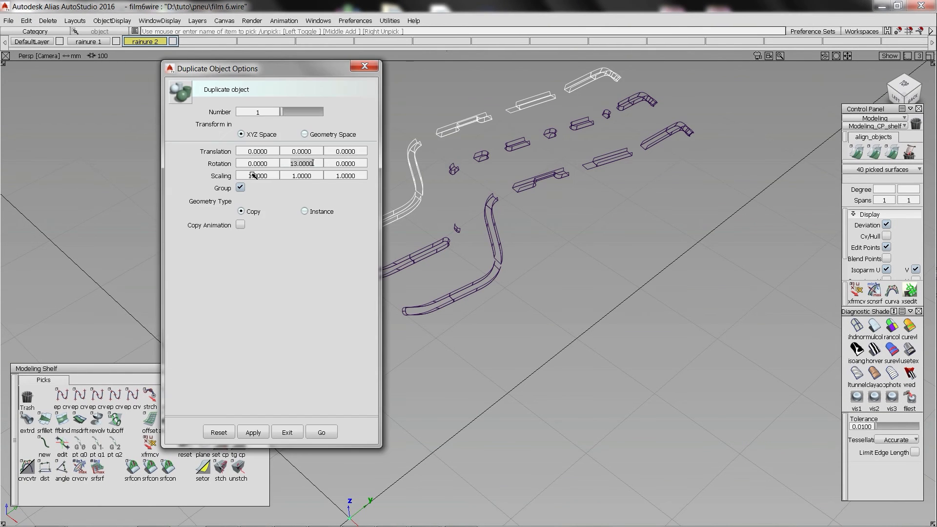
{"action": "type", "text": "24"}
{"action": "left_click", "coordinate": [321, 433]}
{"action": "left_click", "coordinate": [331, 147]}
{"action": "left_click", "coordinate": [410, 163]}
{"action": "left_click", "coordinate": [26, 21]}
{"action": "left_click", "coordinate": [202, 137]}
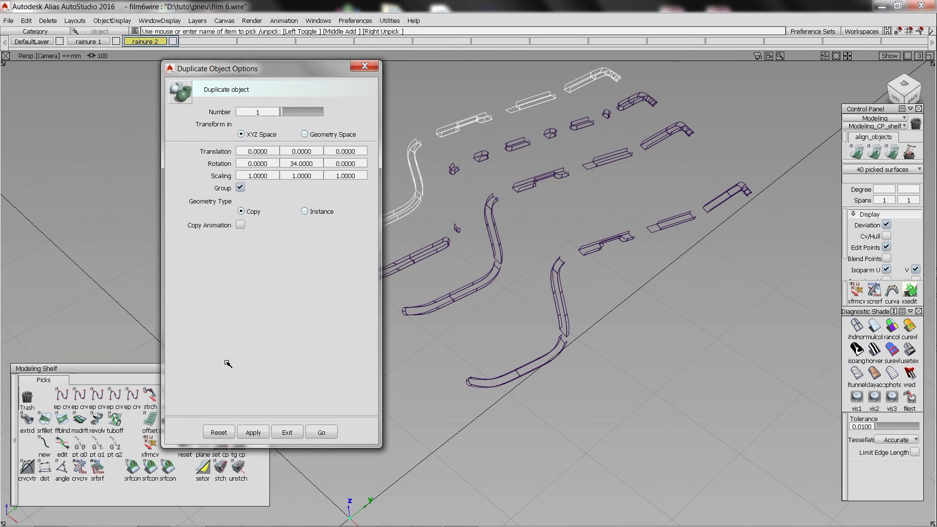
{"action": "left_click", "coordinate": [321, 433]}
Duplicate the segmented transverse groove with Y rotations of 12 and 22.5 degrees, plus a third copy further round.
{"action": "left_click", "coordinate": [26, 20]}
{"action": "left_click", "coordinate": [142, 140]}
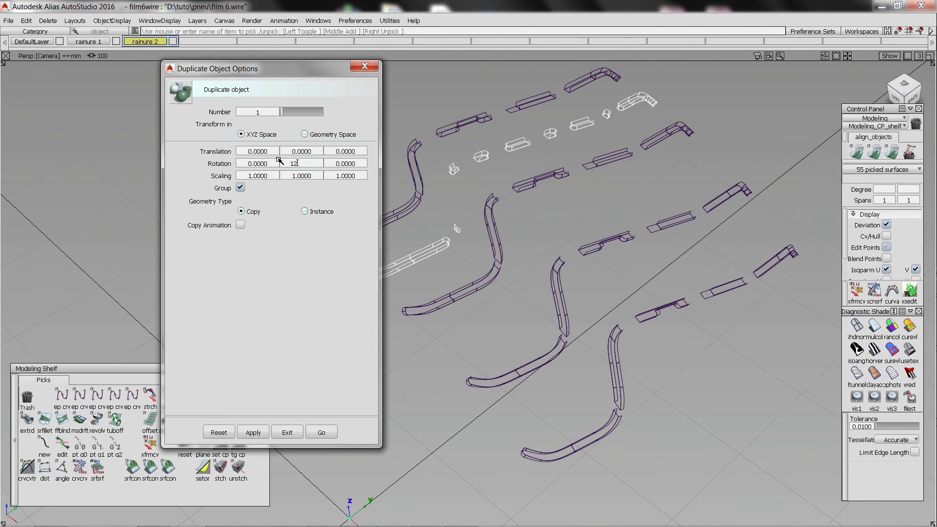
{"action": "left_click", "coordinate": [321, 432]}
{"action": "left_click", "coordinate": [26, 20]}
{"action": "left_click", "coordinate": [202, 136]}
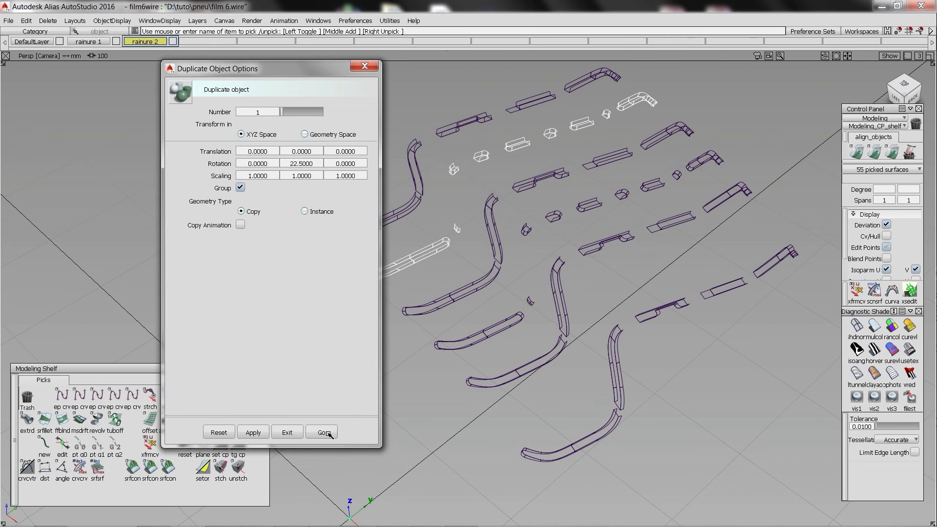
{"action": "left_click", "coordinate": [324, 433]}
{"action": "left_click", "coordinate": [27, 20]}
{"action": "left_click", "coordinate": [202, 136]}
{"action": "left_click", "coordinate": [321, 430]}
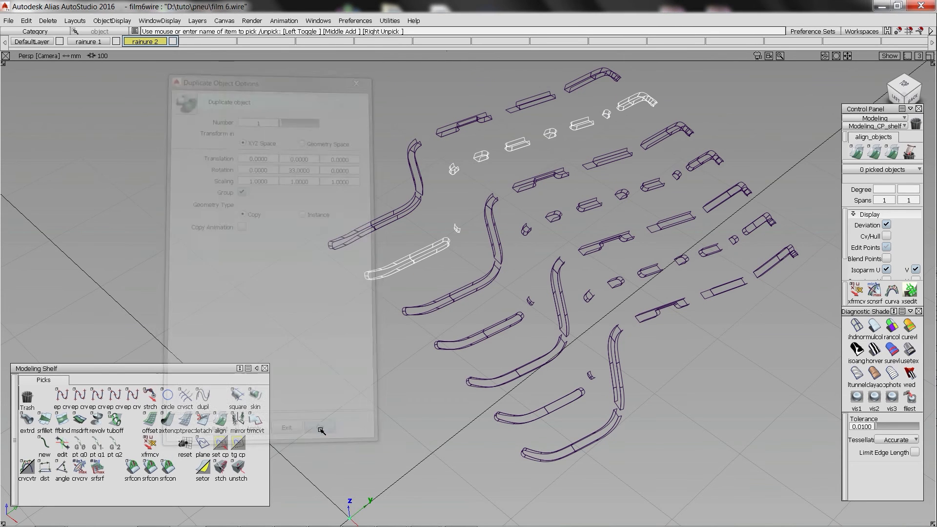
Duplicate the whole tyre segment with all its grooves seven times, rotated 45 degrees about Y each, to complete the tyre.
{"action": "left_click_drag", "start_coordinate": [349, 115], "coordinate": [630, 459]}
{"action": "right_click_drag", "start_coordinate": [538, 314], "coordinate": [465, 277], "text": "alt+shift"}
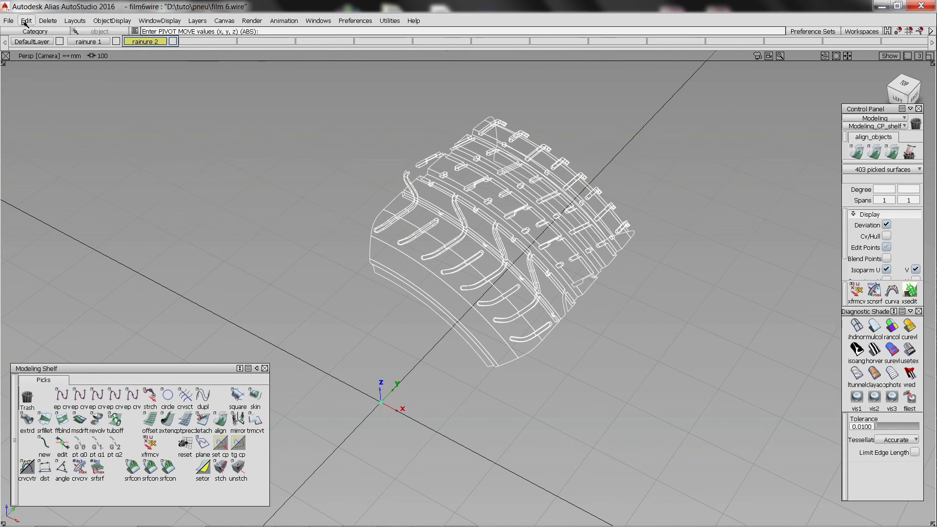
{"action": "left_click", "coordinate": [26, 21]}
{"action": "left_click", "coordinate": [144, 134]}
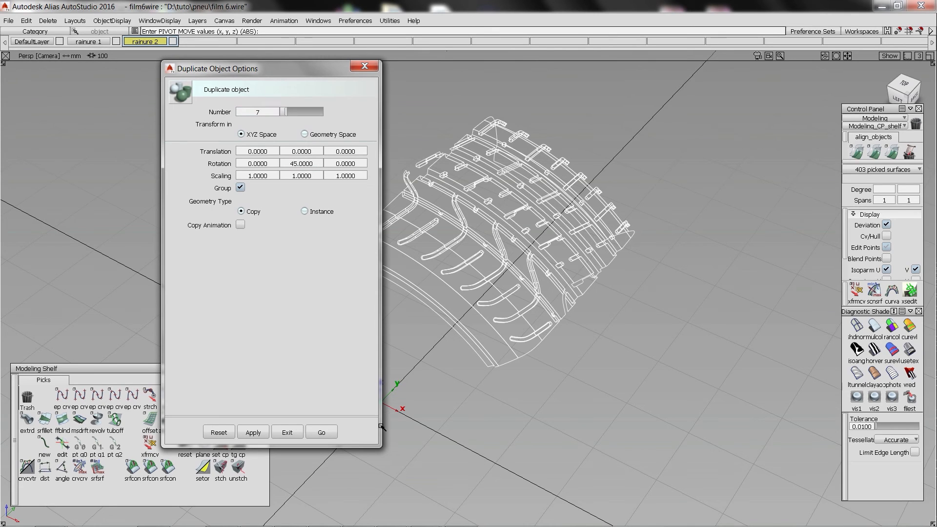
{"action": "left_click", "coordinate": [321, 433]}
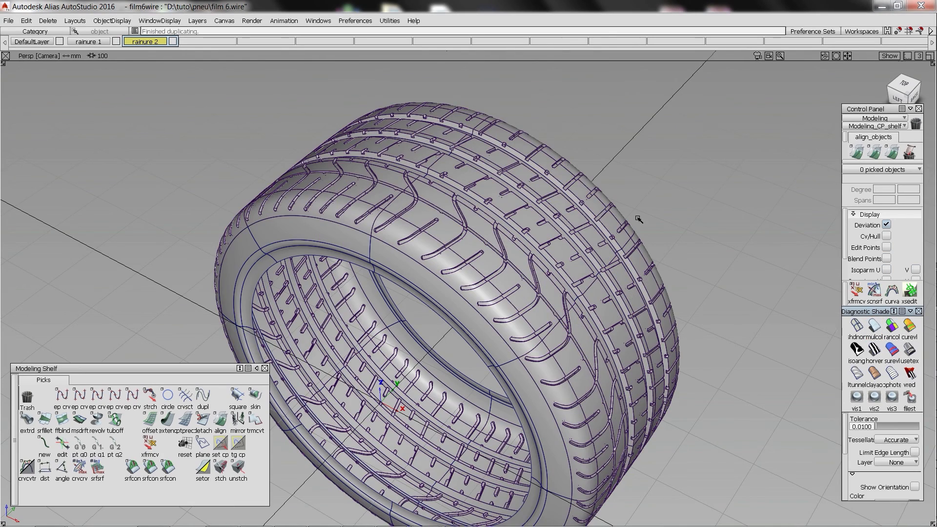
Inspect the complete shaded tyre's tread and sidewall from several angles.
{"action": "left_click_drag", "start_coordinate": [638, 220], "coordinate": [429, 217], "text": "alt+shift"}
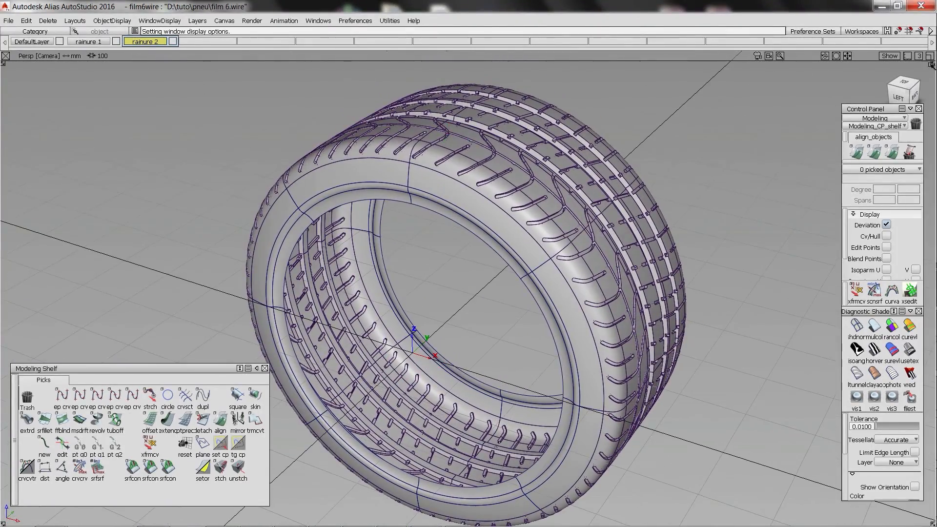
{"action": "mouse_move", "coordinate": [448, 135]}
{"action": "left_mouse_down", "text": "alt+shift"}
{"action": "mouse_move", "coordinate": [240, 143]}
{"action": "mouse_move", "coordinate": [108, 205]}
{"action": "mouse_move", "coordinate": [10, 171]}
{"action": "left_mouse_up", "text": "alt+shift"}
{"action": "left_click_drag", "start_coordinate": [468, 273], "coordinate": [322, 278], "text": "alt+shift"}
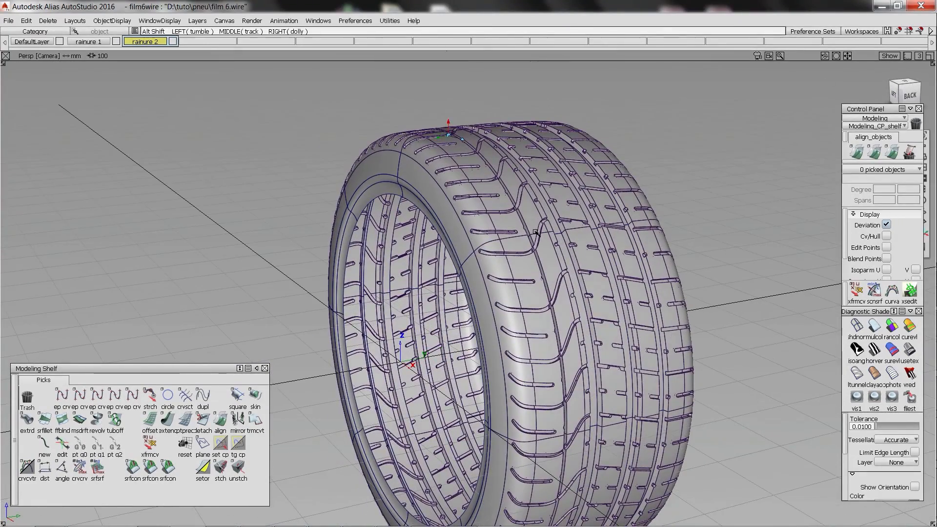
{"action": "left_click_drag", "start_coordinate": [536, 232], "coordinate": [490, 243], "text": "alt+shift"}
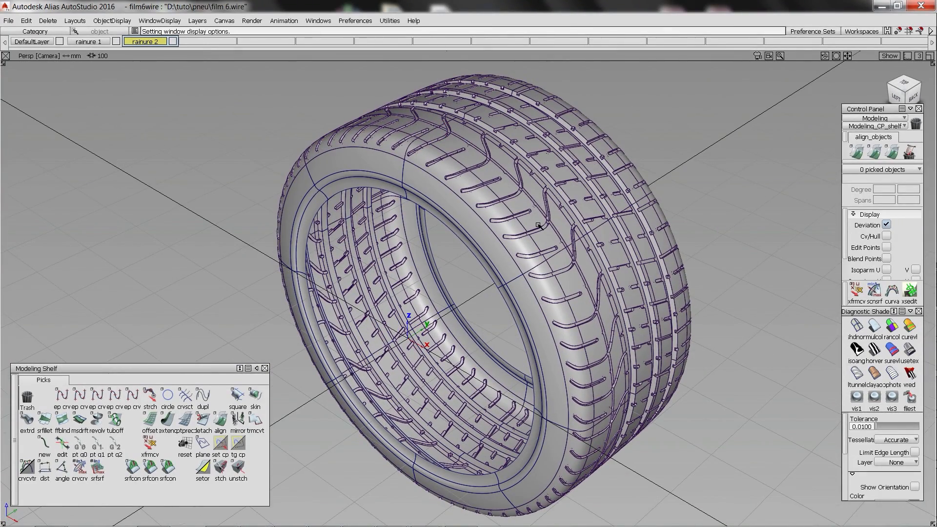